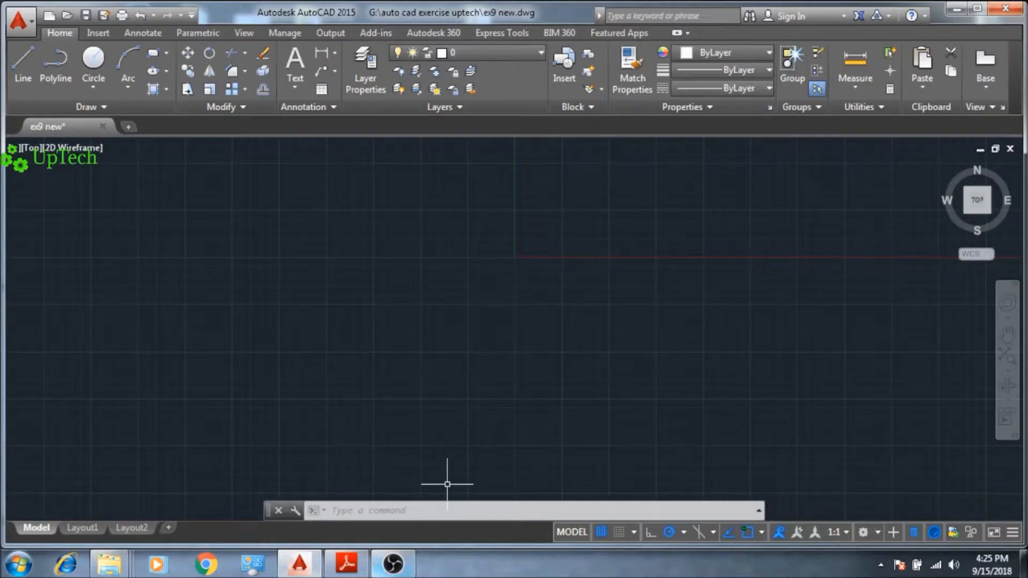
Switch to the exercise book PDF and examine the dimensioned toothed wheel drawing on page 3
{"action": "left_click", "coordinate": [359, 565]}
{"action": "scroll", "coordinate": [412, 388], "scroll_direction": "up", "scroll_amount": 3}
{"action": "scroll", "coordinate": [515, 305], "scroll_direction": "up", "scroll_amount": 10}
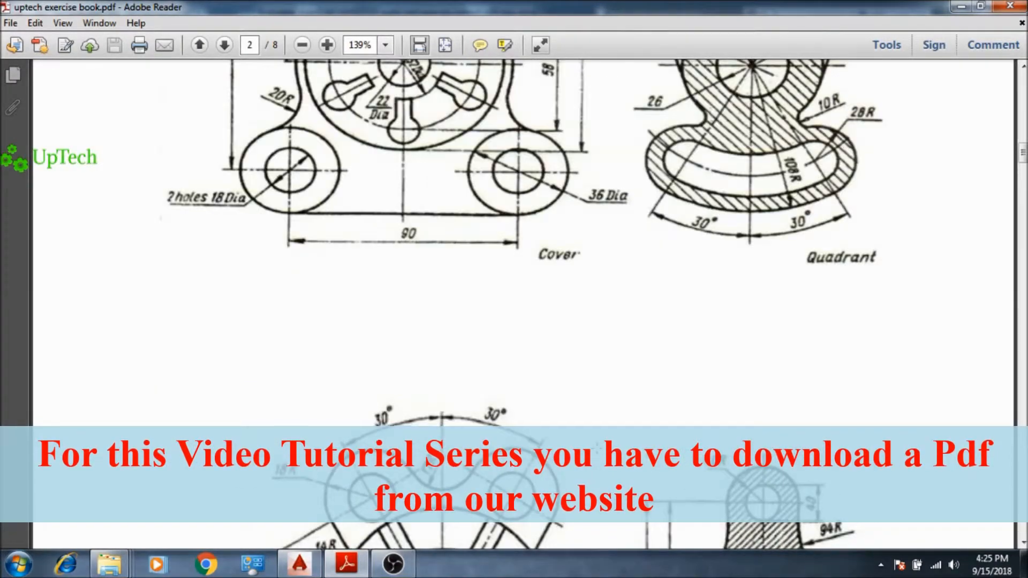
{"action": "scroll", "coordinate": [514, 305], "scroll_direction": "down", "scroll_amount": 10}
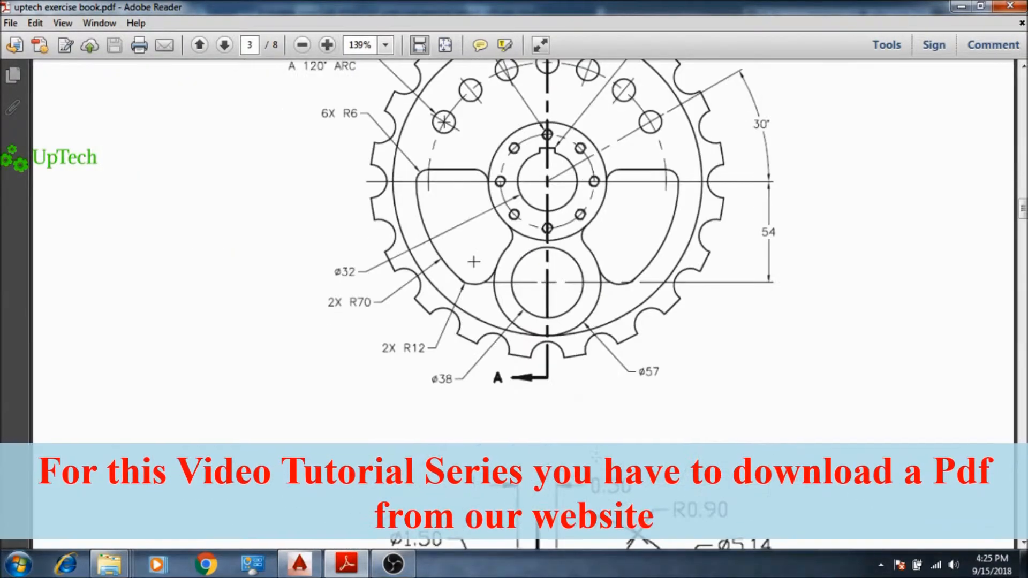
{"action": "left_click", "coordinate": [962, 6]}
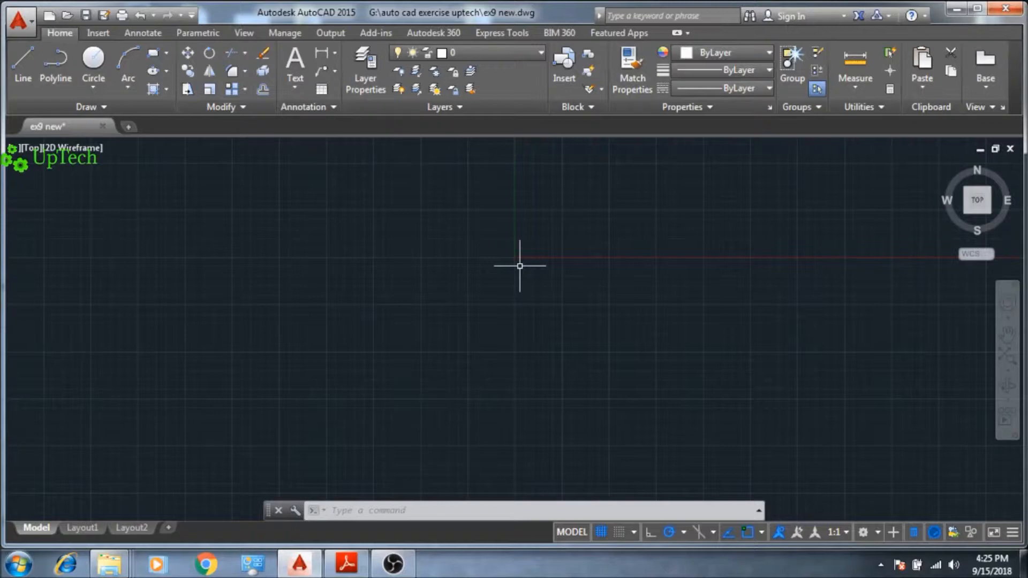
Set the model space limits with lower left corner 0,0 and upper right corner 300,300
{"action": "type", "text": "LIMITS"}
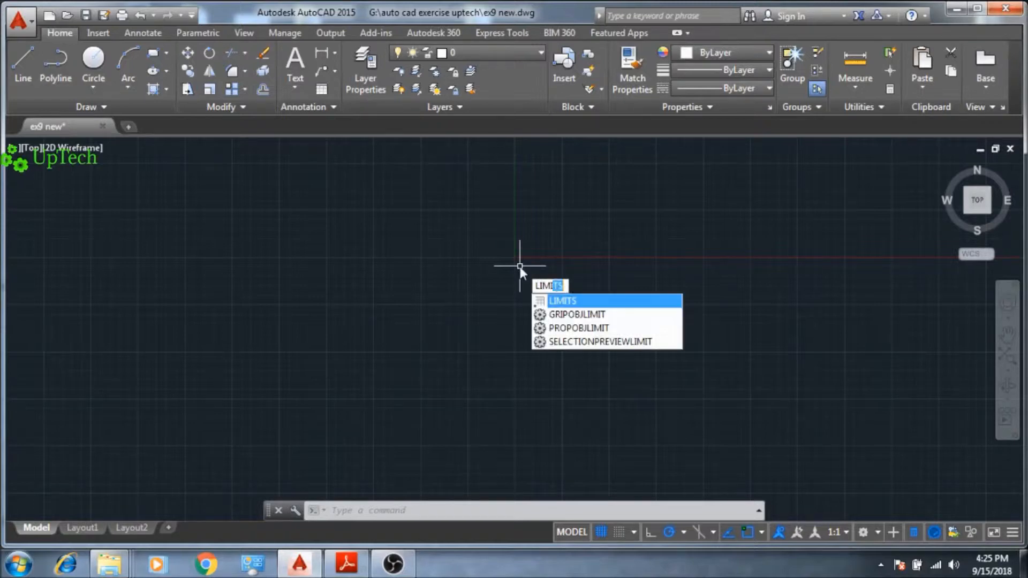
{"action": "key", "text": "Return"}
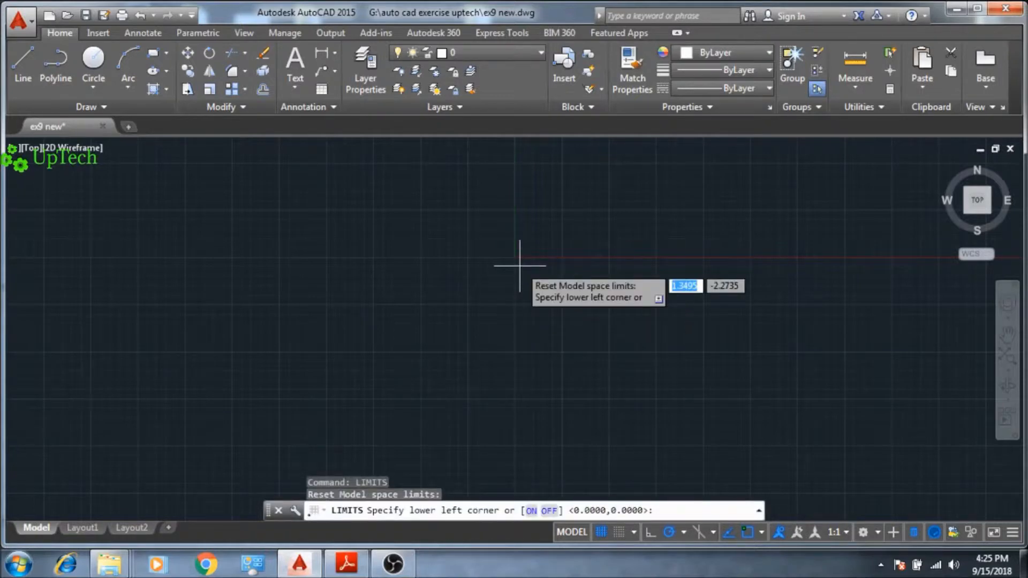
{"action": "type", "text": "0"}
{"action": "key", "text": "Tab"}
{"action": "type", "text": "0"}
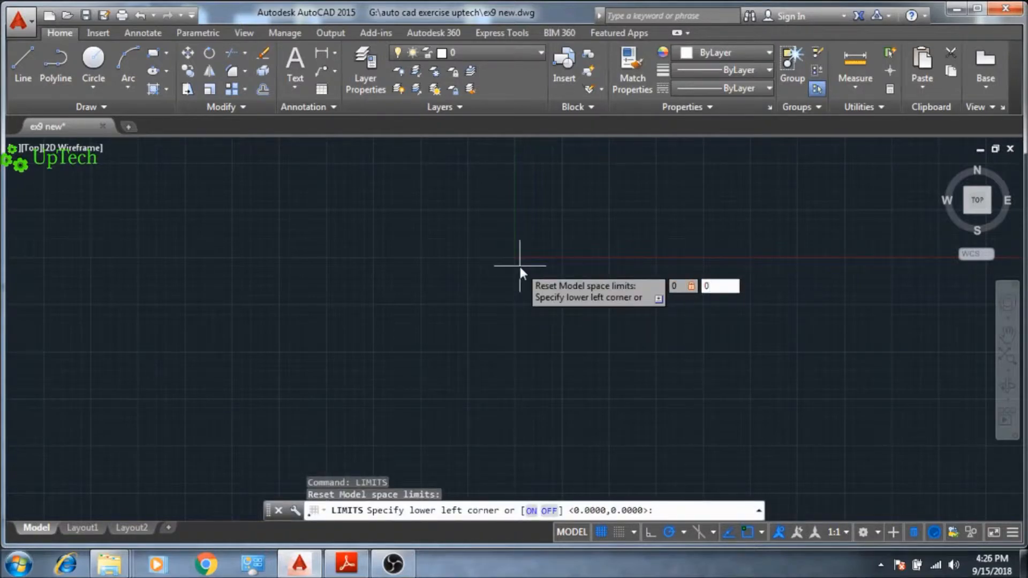
{"action": "key", "text": "Return"}
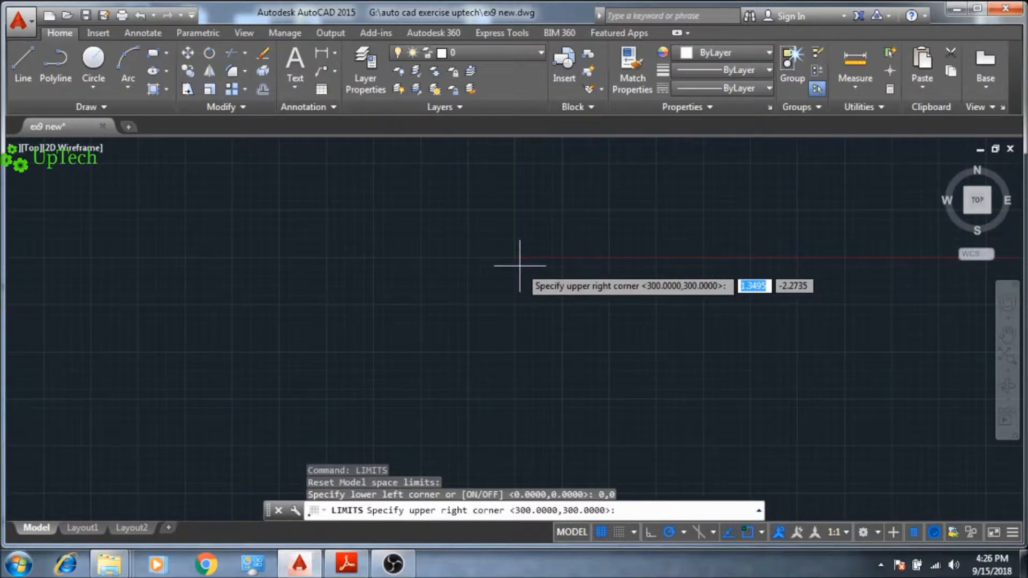
{"action": "type", "text": "300"}
{"action": "key", "text": "Tab"}
{"action": "type", "text": "300"}
{"action": "key", "text": "Return"}
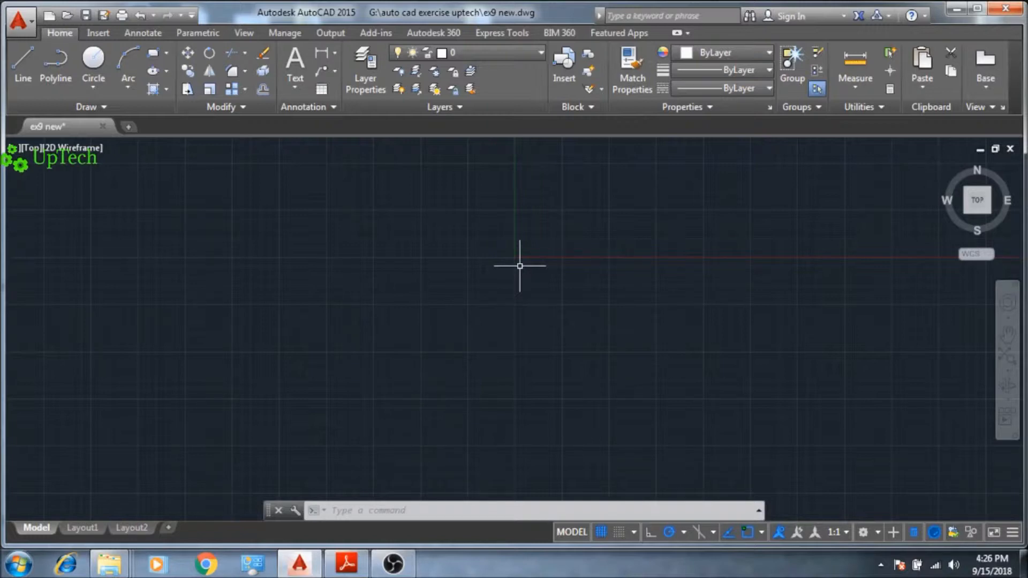
Draw a circle of radius 16 centred at the origin 0,0
{"action": "type", "text": "c"}
{"action": "key", "text": "Return"}
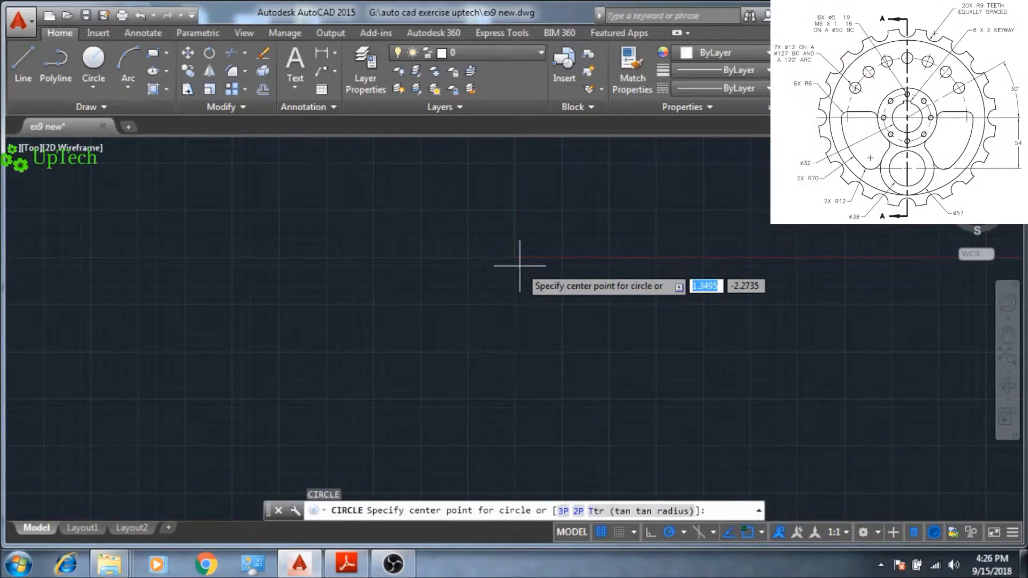
{"action": "type", "text": "0"}
{"action": "key", "text": "Tab"}
{"action": "type", "text": "0"}
{"action": "key", "text": "Return"}
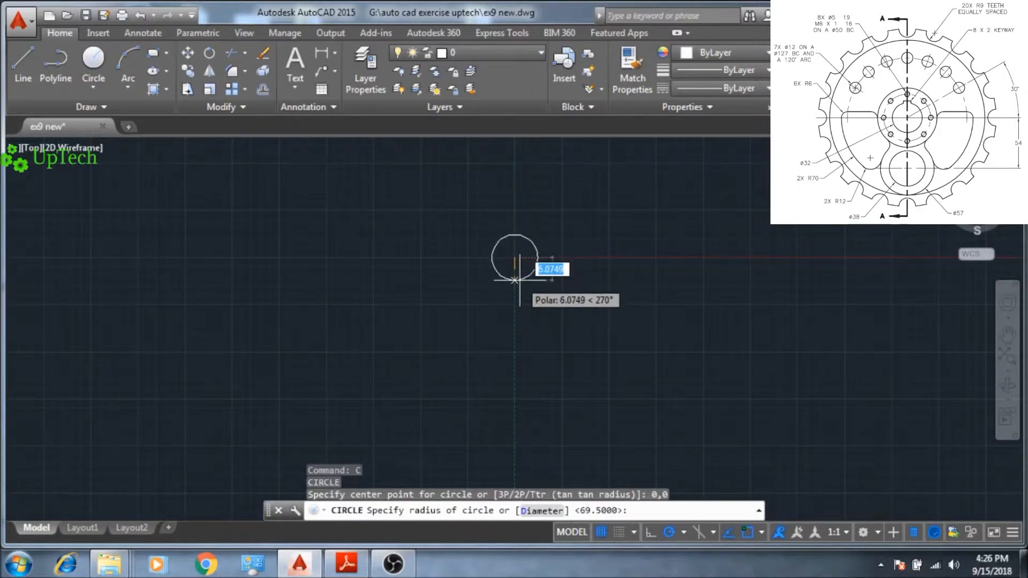
{"action": "type", "text": "16"}
{"action": "key", "text": "Return"}
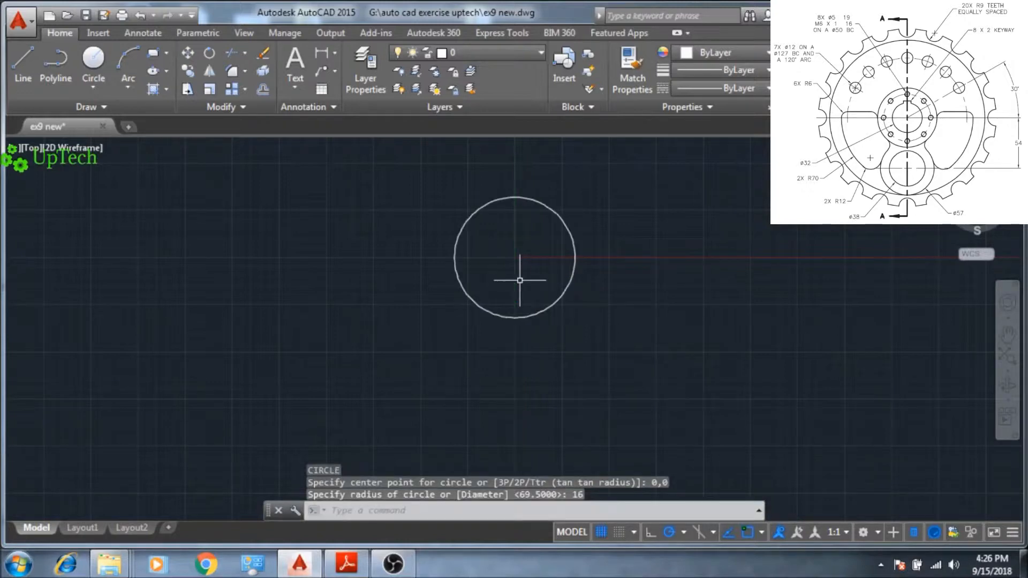
{"action": "key", "text": "Escape"}
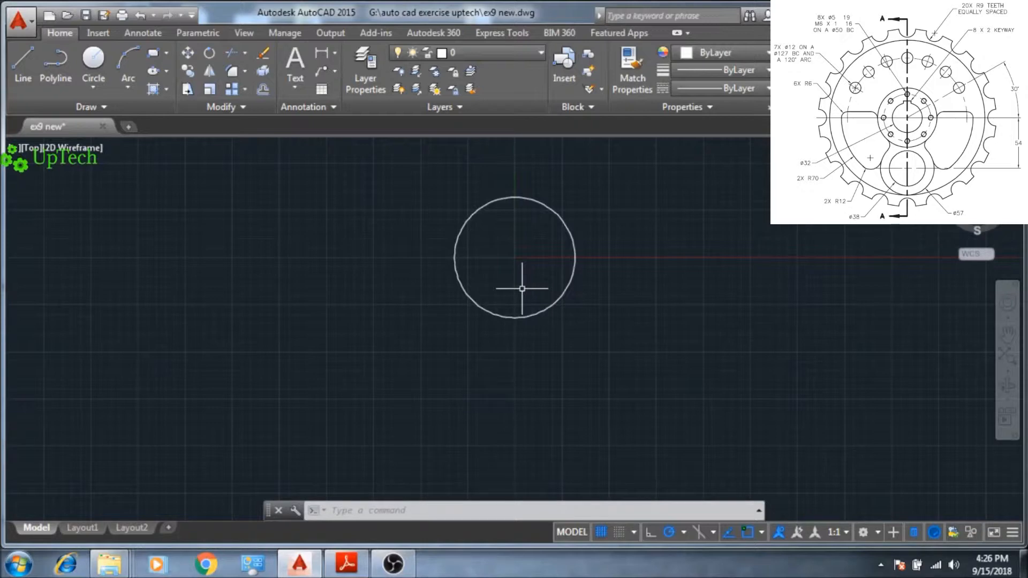
Draw a concentric hub circle of radius 30 centred at 0,0
{"action": "key", "text": "Return"}
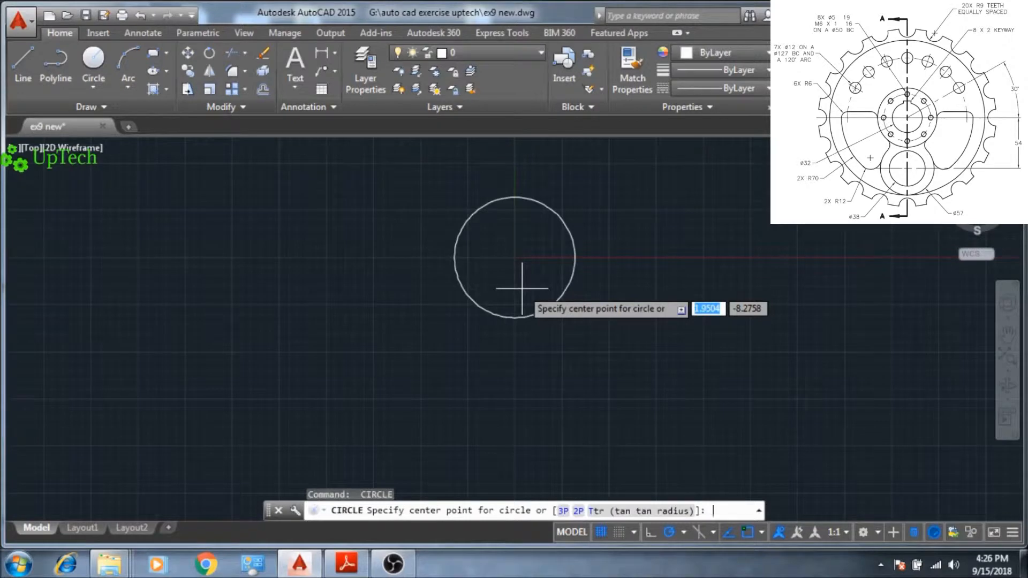
{"action": "type", "text": "0,0"}
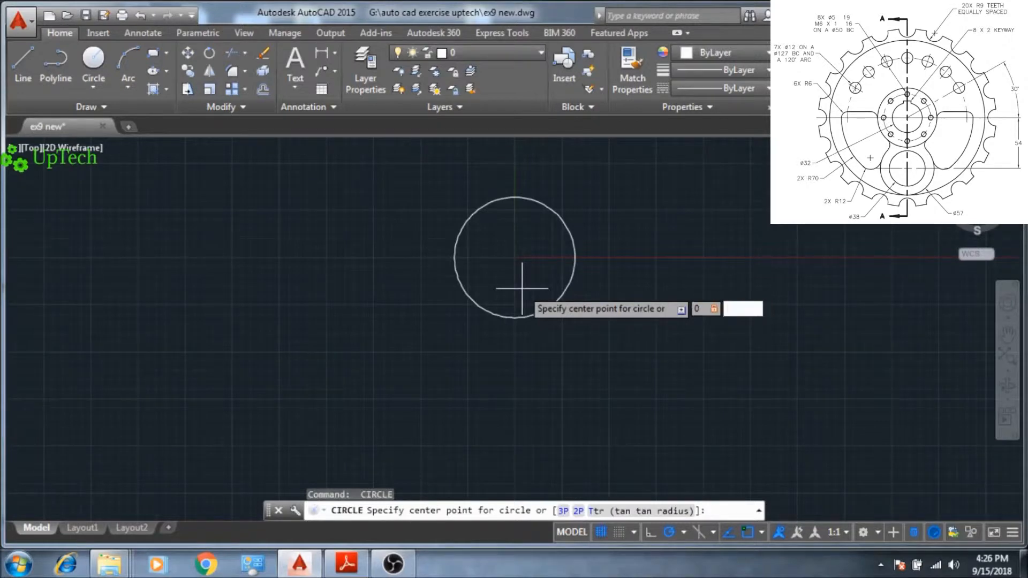
{"action": "key", "text": "Return"}
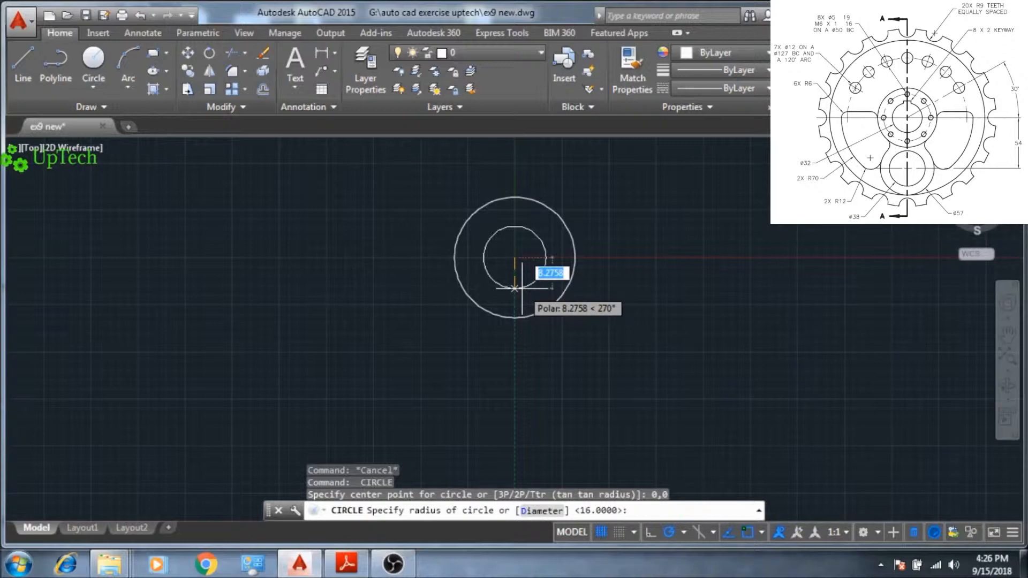
{"action": "type", "text": "30"}
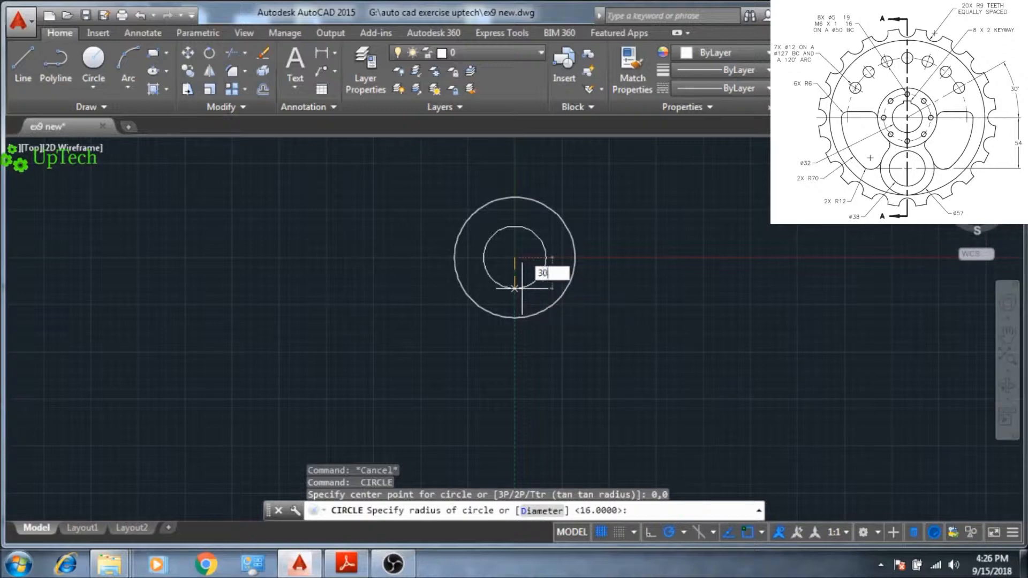
{"action": "key", "text": "Return"}
{"action": "key", "text": "ctrl+z"}
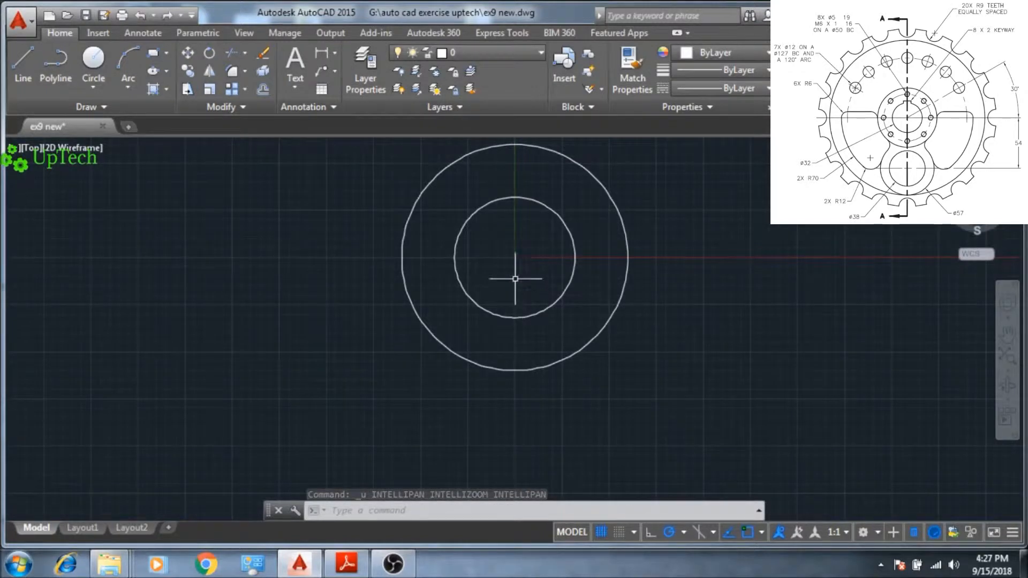
Make the center layer current and draw a vertical centreline through the circles' centre, extending well beyond the outer circle
{"action": "left_click", "coordinate": [513, 55]}
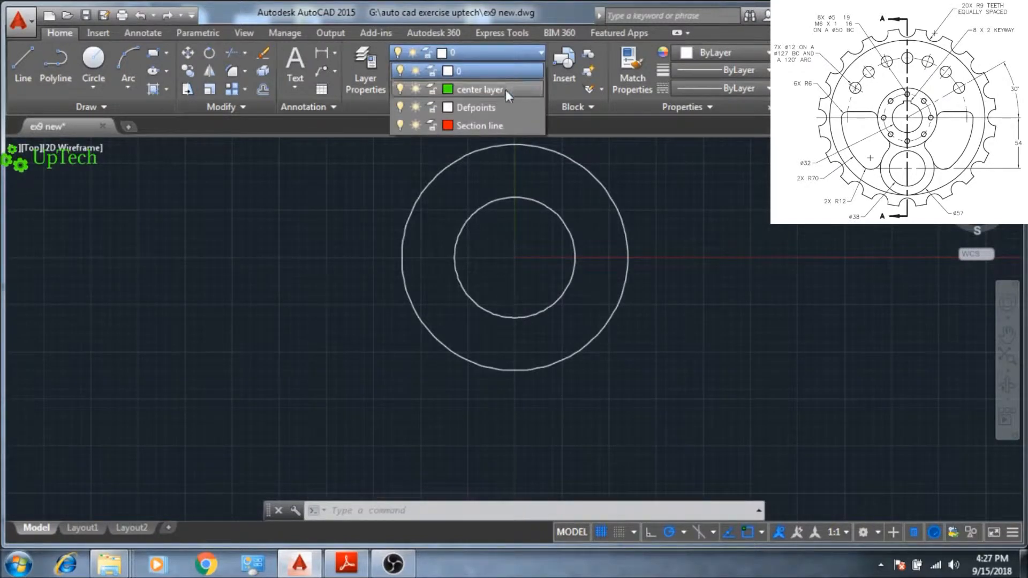
{"action": "left_click", "coordinate": [506, 90]}
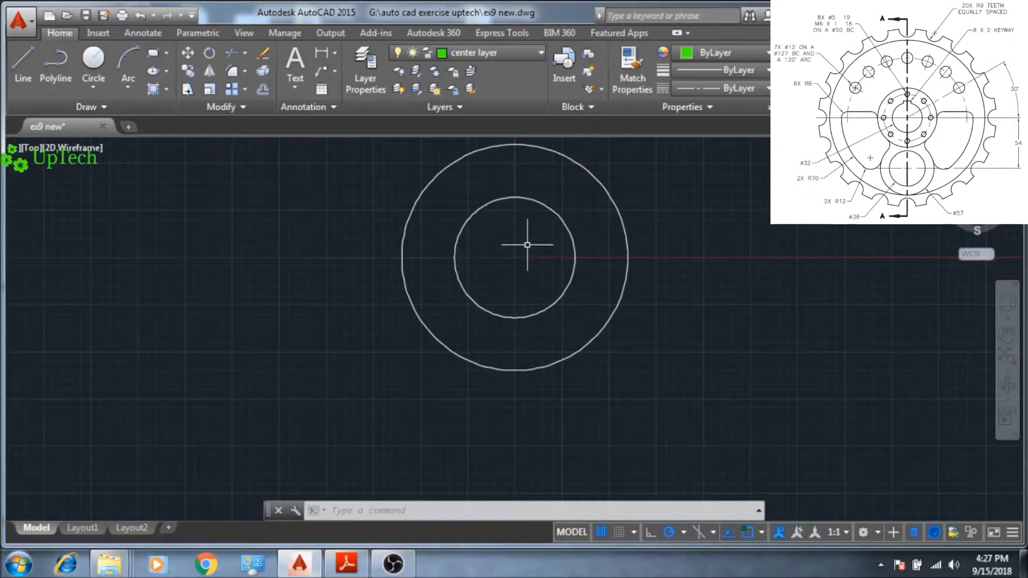
{"action": "middle_click_drag", "start_coordinate": [528, 248], "coordinate": [529, 311]}
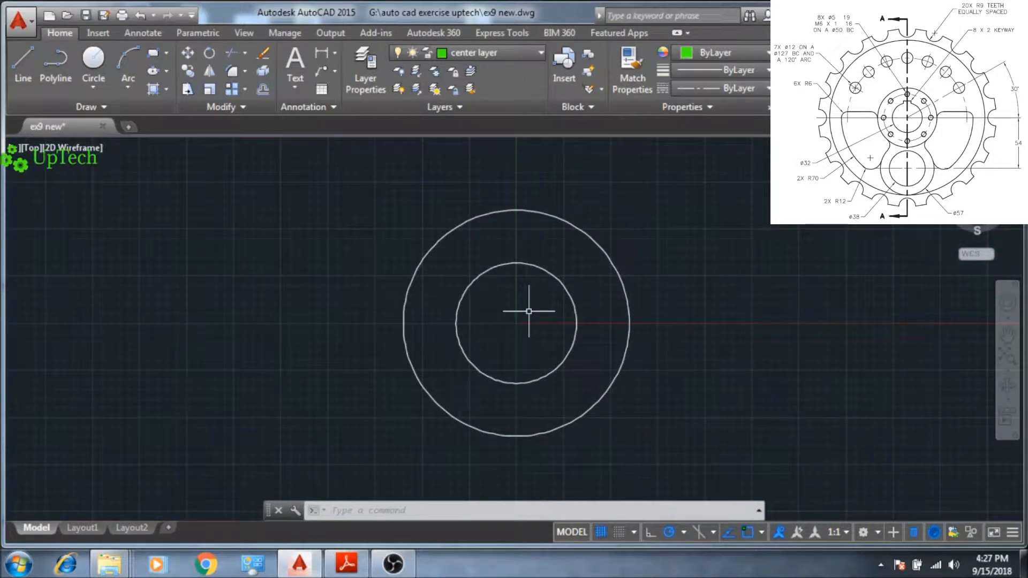
{"action": "type", "text": "l"}
{"action": "key", "text": "Return"}
{"action": "scroll", "coordinate": [529, 311], "scroll_direction": "down", "scroll_amount": 4}
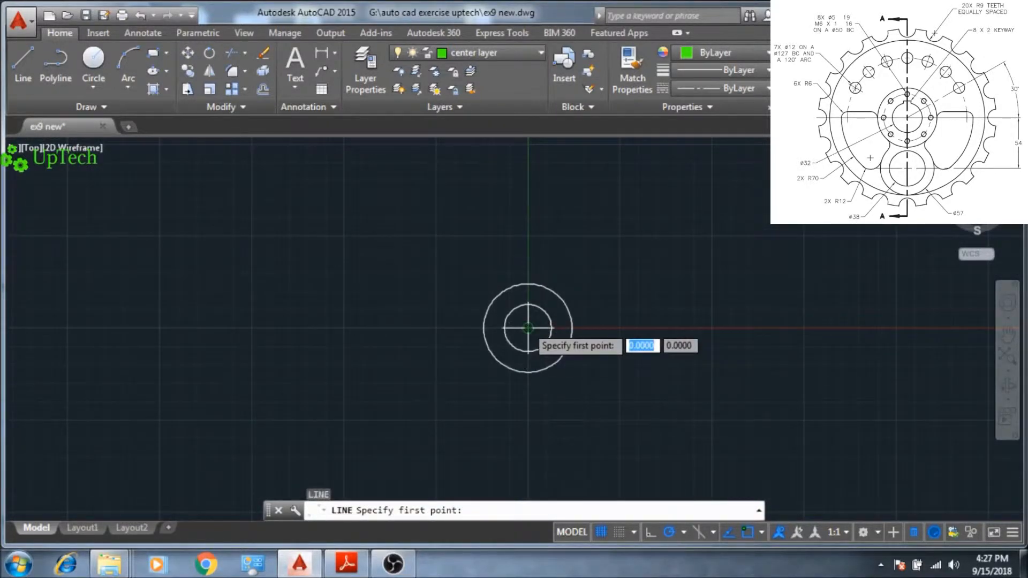
{"action": "left_click", "coordinate": [528, 171]}
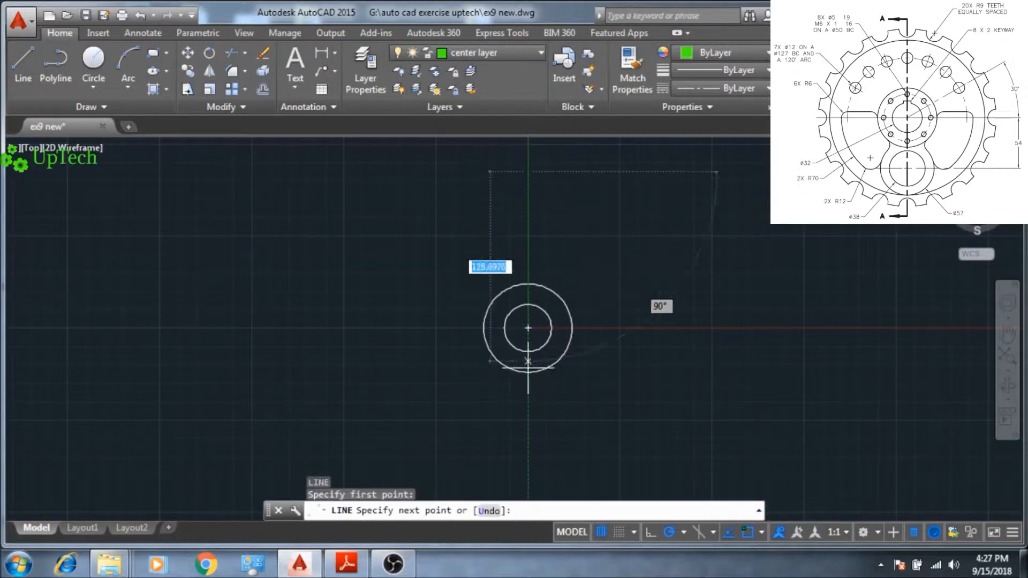
{"action": "left_click", "coordinate": [531, 490]}
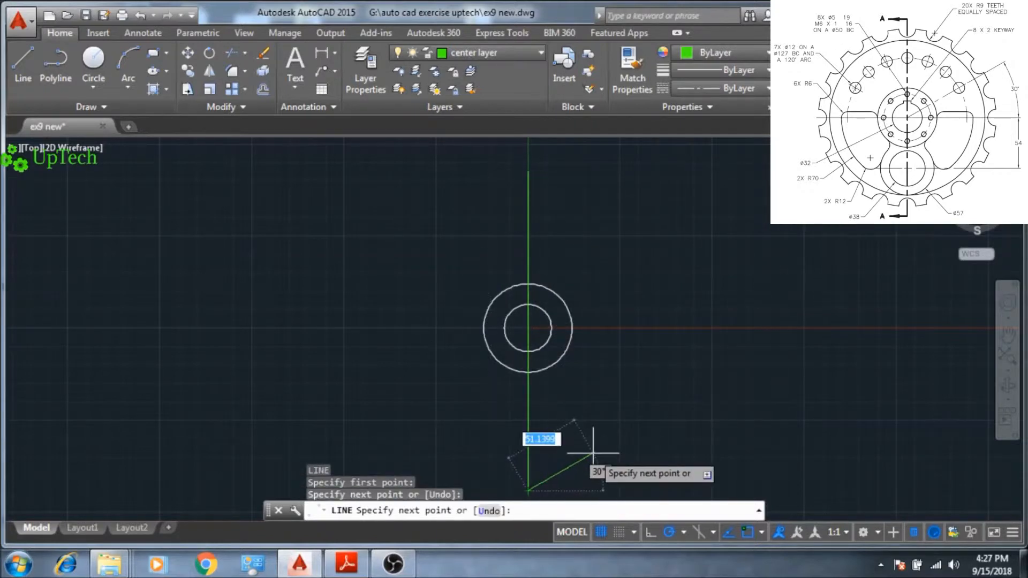
{"action": "key", "text": "Escape"}
Draw a horizontal centreline through the circles' centre, extending well beyond both sides of the outer circle
{"action": "scroll", "coordinate": [482, 325], "scroll_direction": "up", "scroll_amount": 5}
{"action": "scroll", "coordinate": [480, 326], "scroll_direction": "down", "scroll_amount": 1}
{"action": "middle_click_drag", "start_coordinate": [479, 327], "coordinate": [436, 319]}
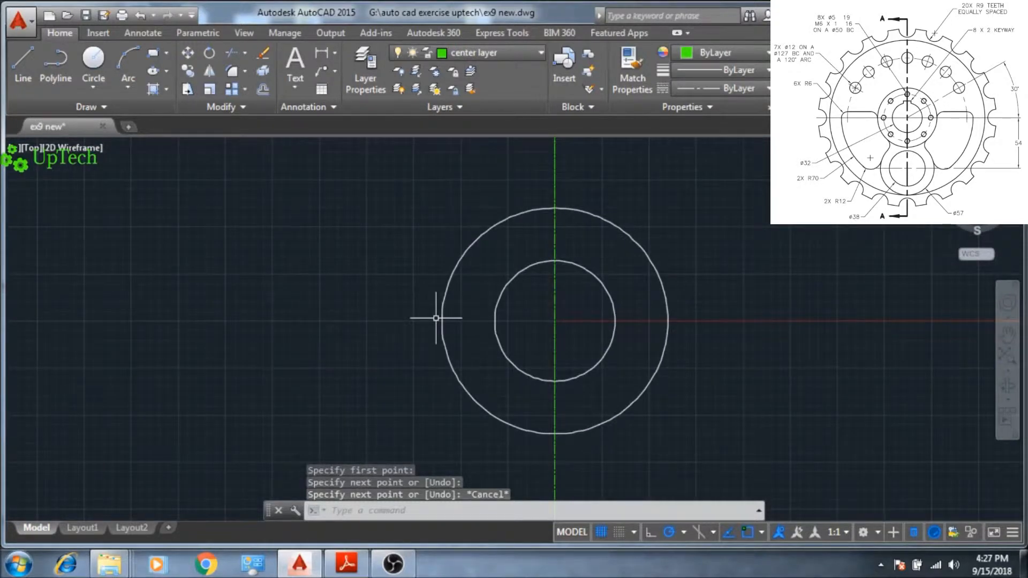
{"action": "type", "text": "L"}
{"action": "key", "text": "Return"}
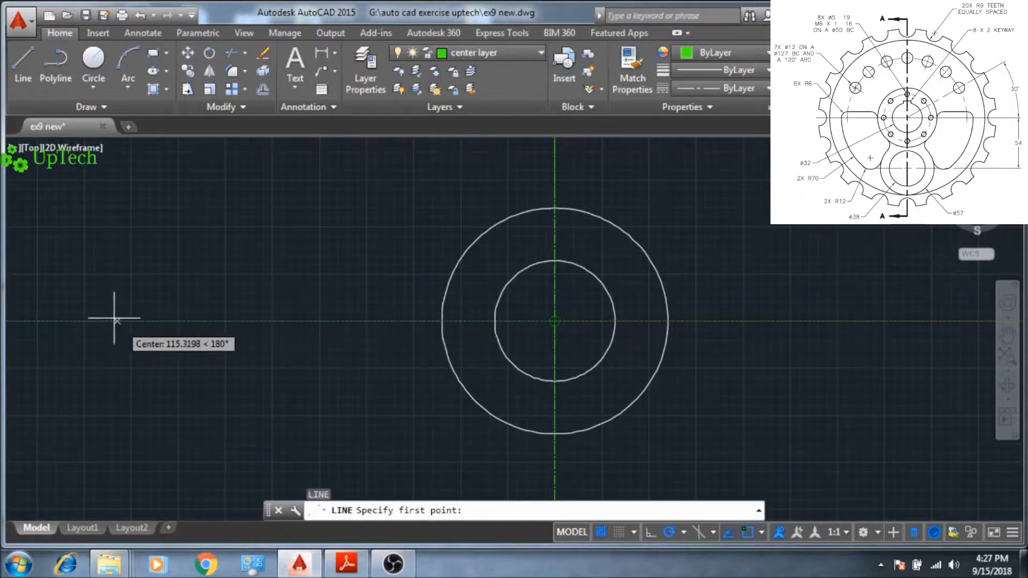
{"action": "left_click", "coordinate": [59, 322]}
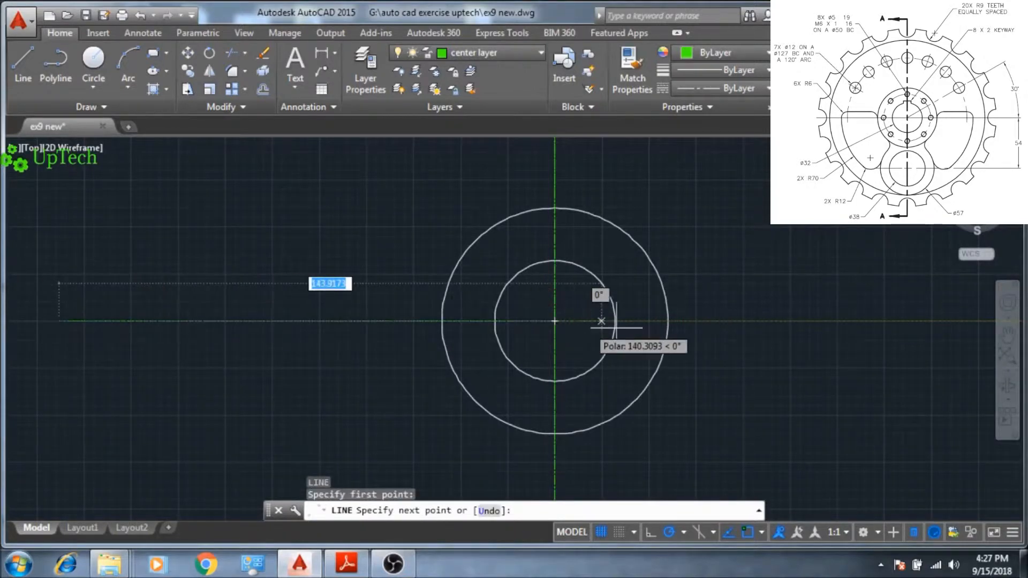
{"action": "left_click", "coordinate": [979, 321]}
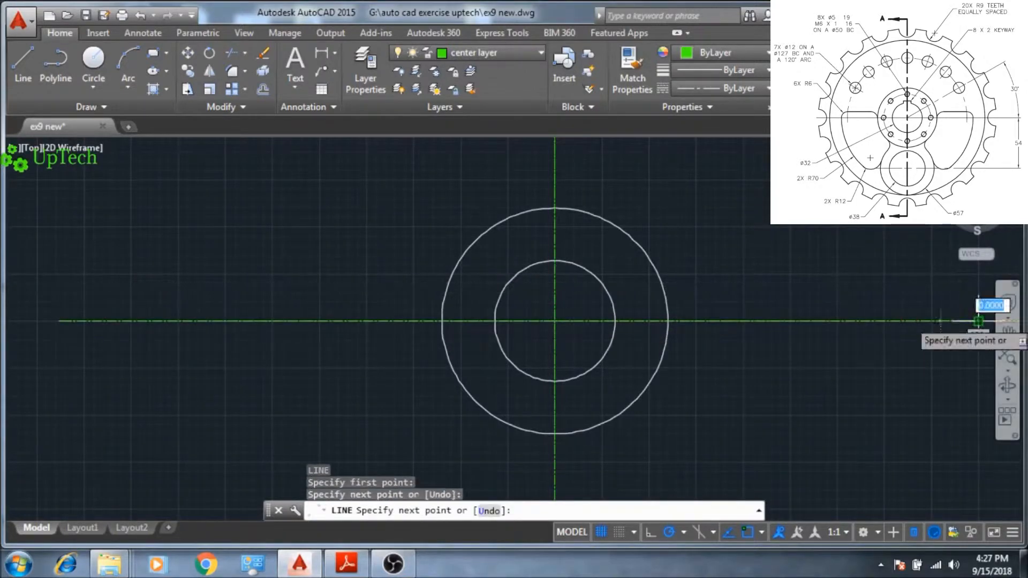
{"action": "key", "text": "Escape"}
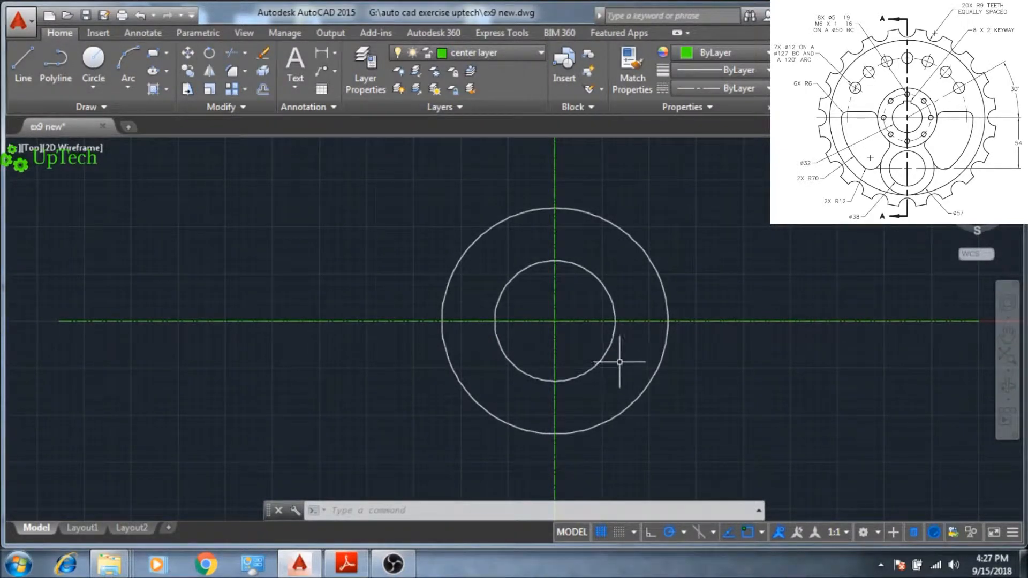
Draw the bolt circle of radius 25 on the center layer, centred on the centreline intersection
{"action": "type", "text": "c"}
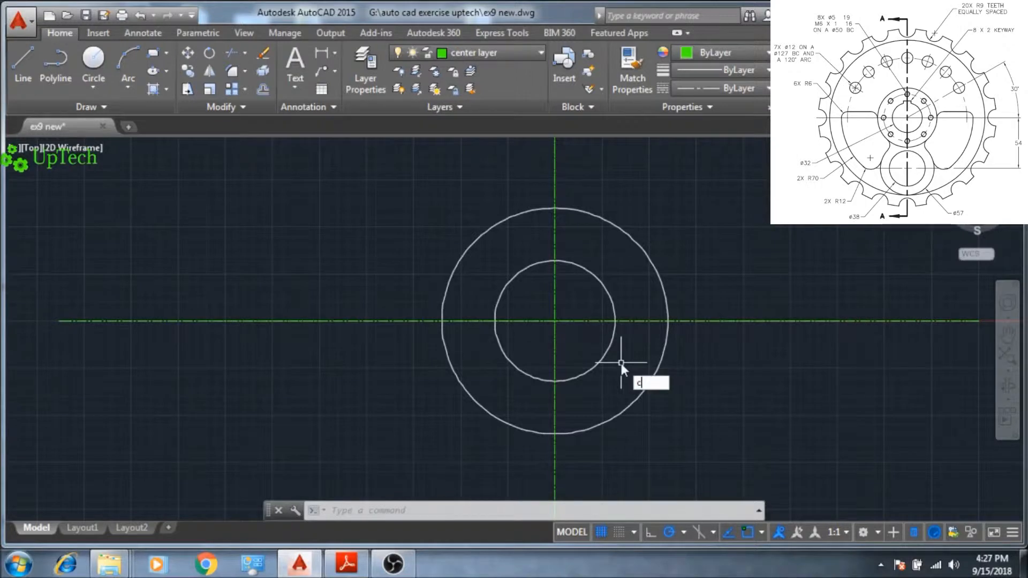
{"action": "key", "text": "Return"}
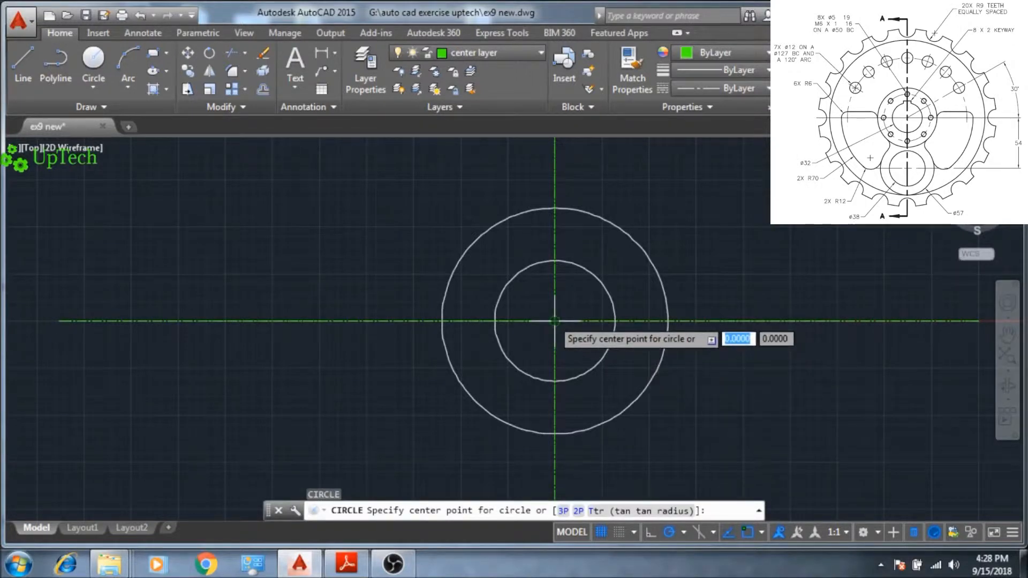
{"action": "left_click", "coordinate": [555, 321]}
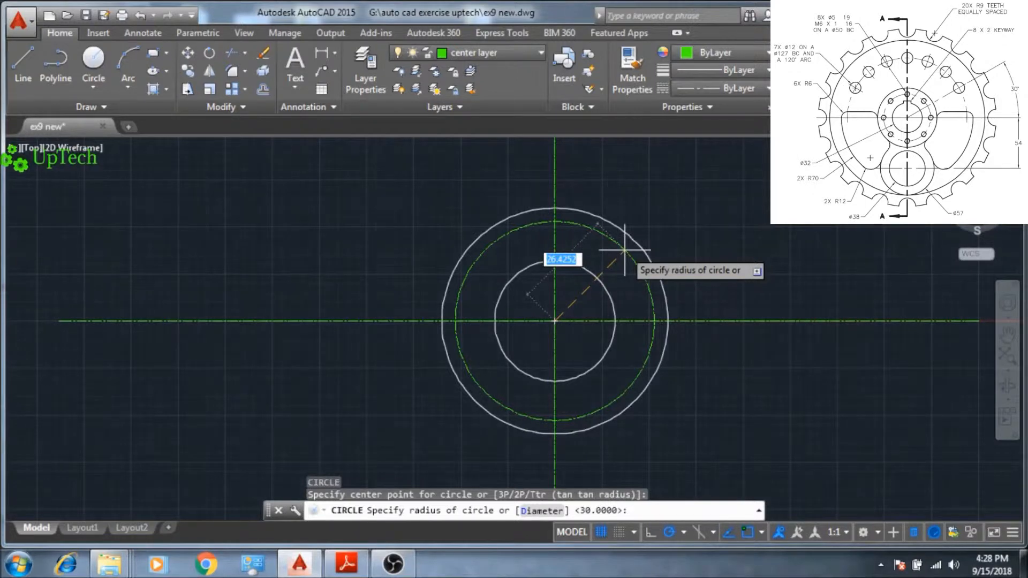
{"action": "type", "text": "25"}
{"action": "key", "text": "Return"}
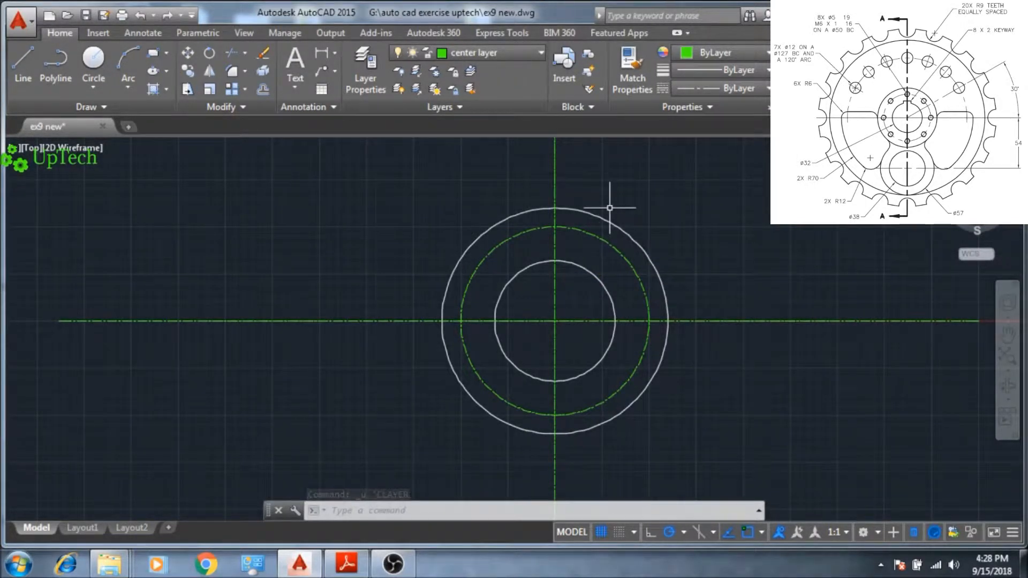
Make layer 0 current and draw a 5 diameter circle centred where the bolt circle crosses the vertical centreline above the hub centre
{"action": "left_click", "coordinate": [555, 161]}
{"action": "left_click", "coordinate": [528, 54]}
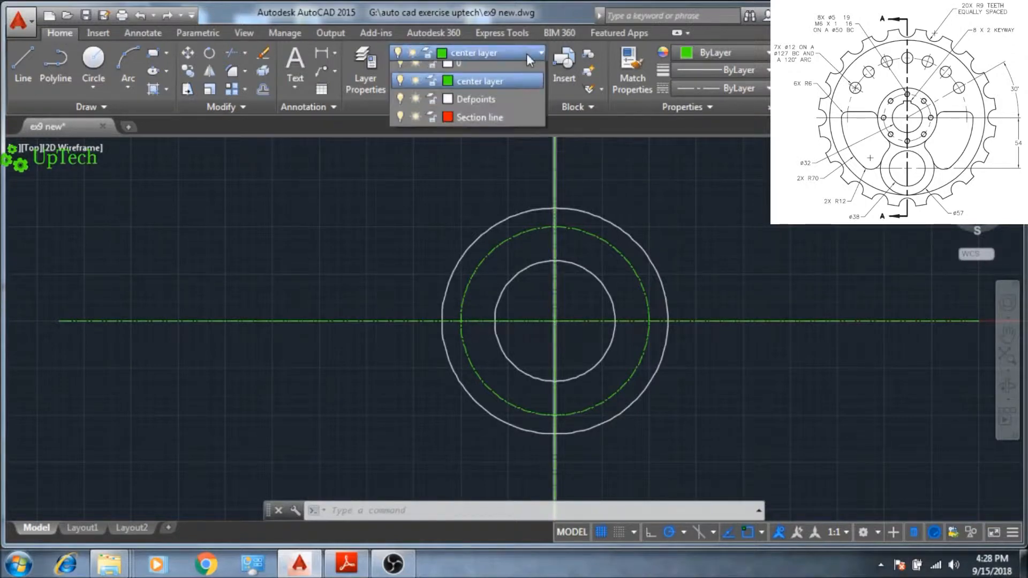
{"action": "left_click", "coordinate": [506, 73]}
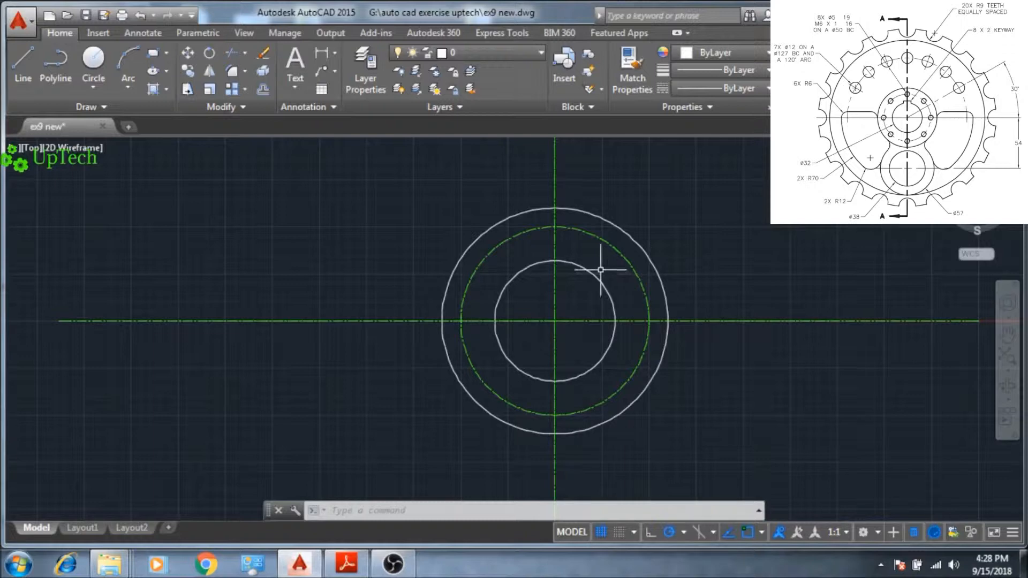
{"action": "type", "text": "c"}
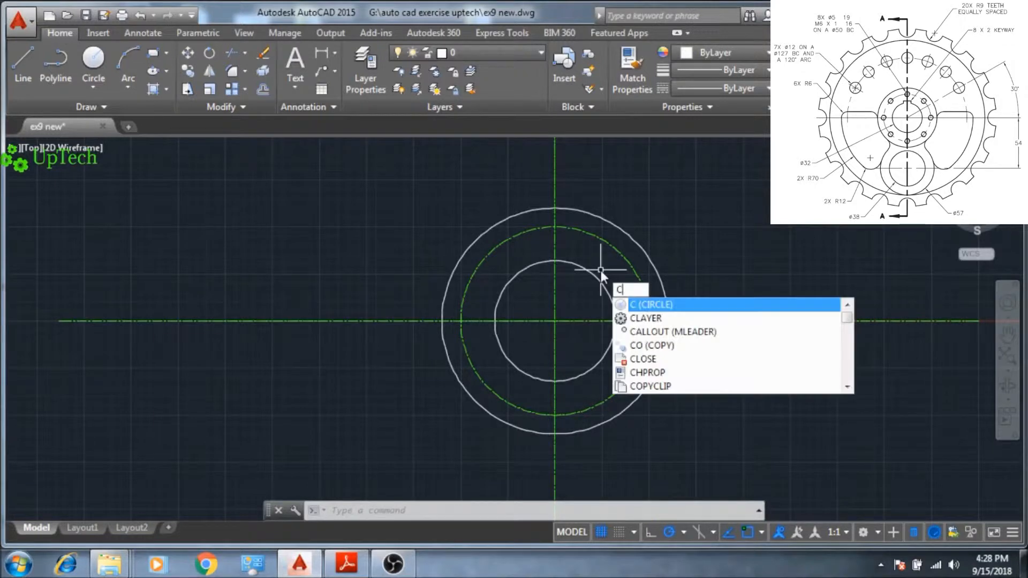
{"action": "key", "text": "Return"}
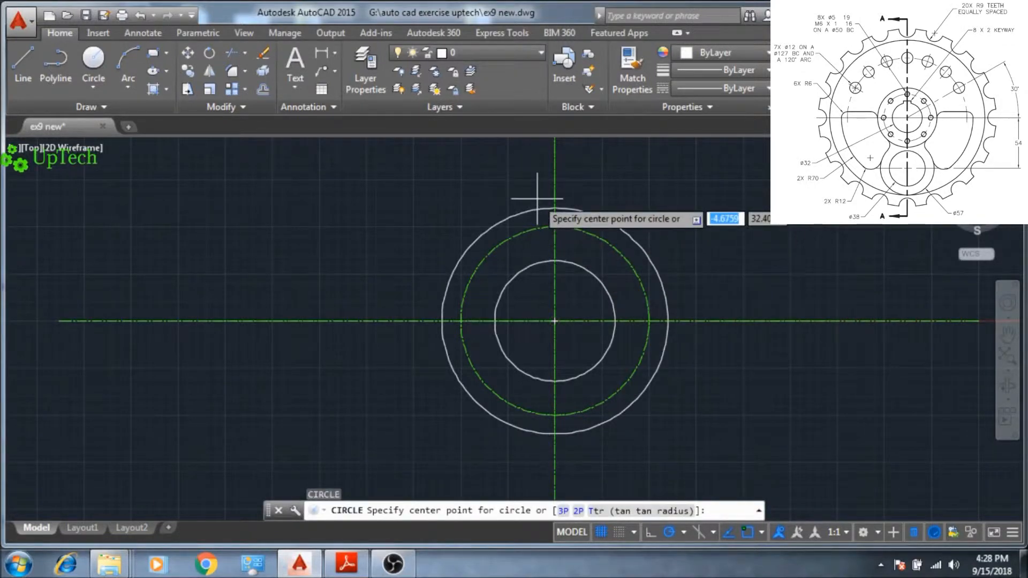
{"action": "scroll", "coordinate": [543, 219], "scroll_direction": "up", "scroll_amount": 5}
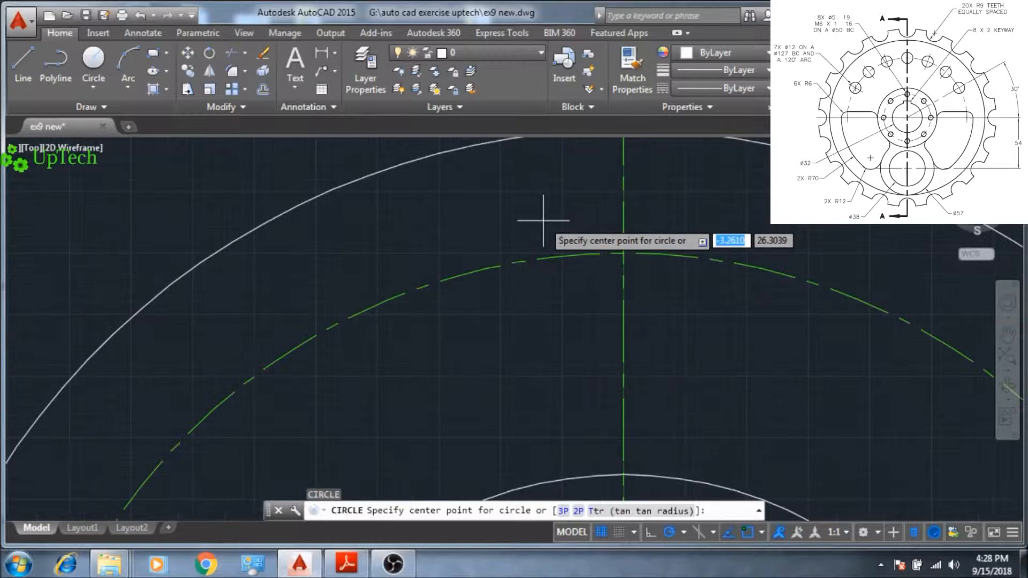
{"action": "left_click", "coordinate": [623, 252]}
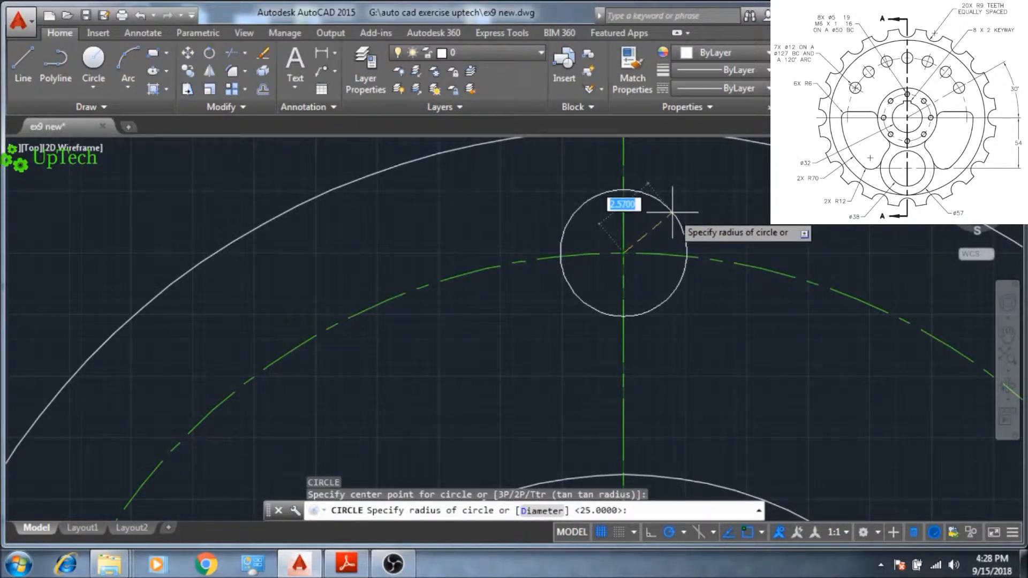
{"action": "type", "text": "d"}
{"action": "key", "text": "Return"}
{"action": "type", "text": "5"}
{"action": "key", "text": "Return"}
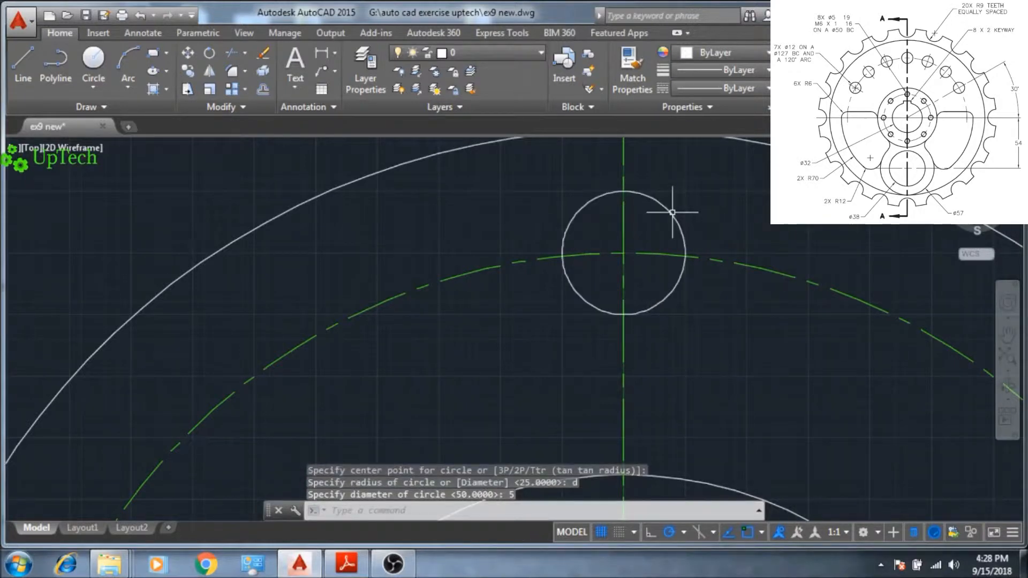
Polar array the small bolt hole around the hub centre with 8 items over 360 degrees
{"action": "scroll", "coordinate": [672, 210], "scroll_direction": "down", "scroll_amount": 1}
{"action": "scroll", "coordinate": [701, 219], "scroll_direction": "down", "scroll_amount": 1}
{"action": "middle_click_drag", "start_coordinate": [721, 270], "coordinate": [666, 256]}
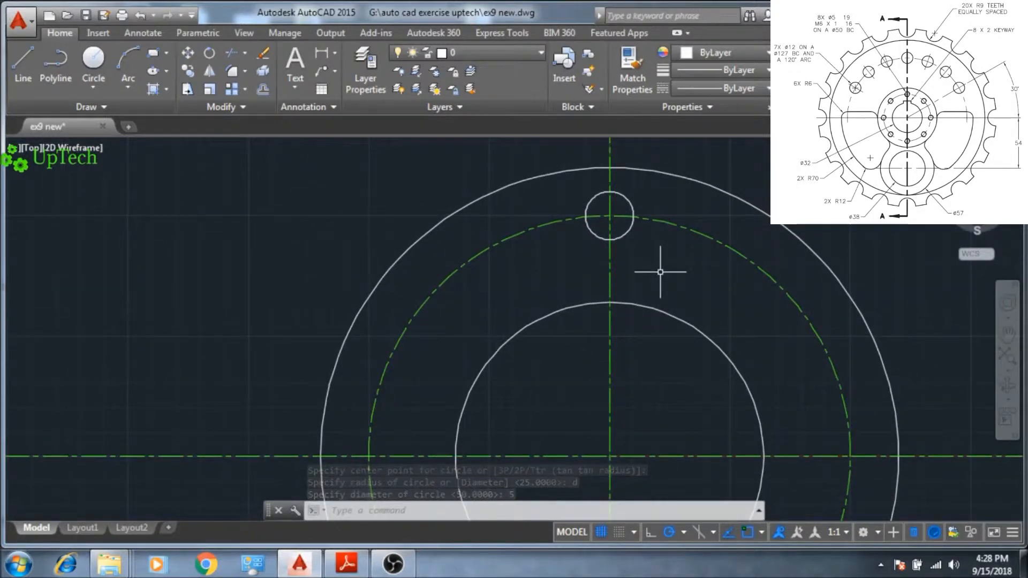
{"action": "type", "text": "Array"}
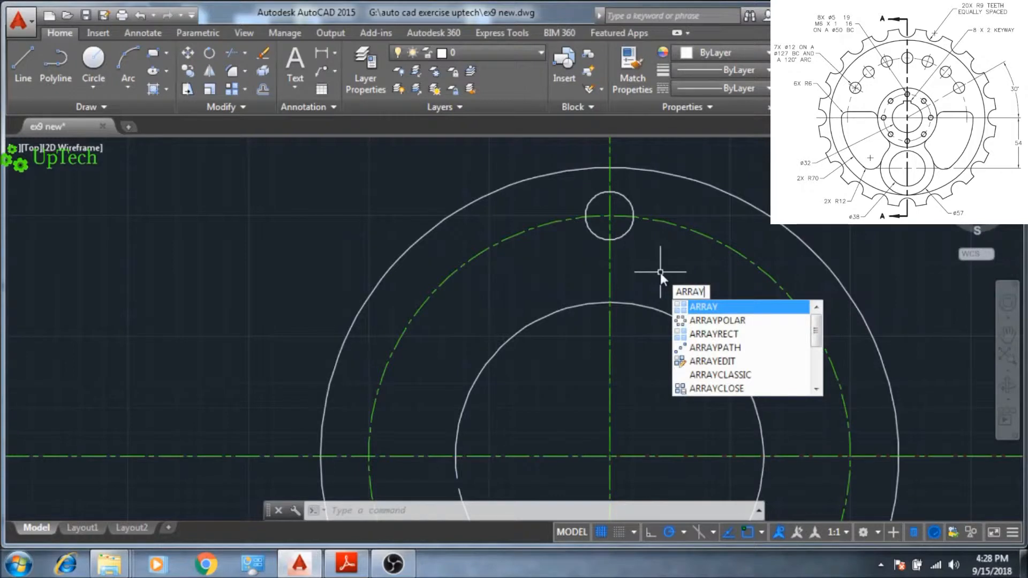
{"action": "key", "text": "Down"}
{"action": "key", "text": "Return"}
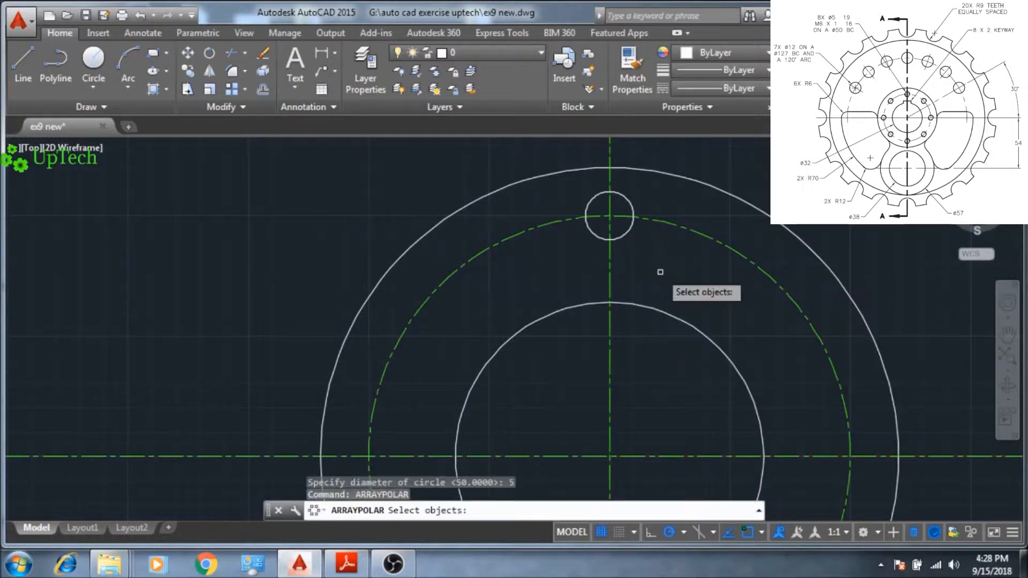
{"action": "left_click", "coordinate": [620, 235]}
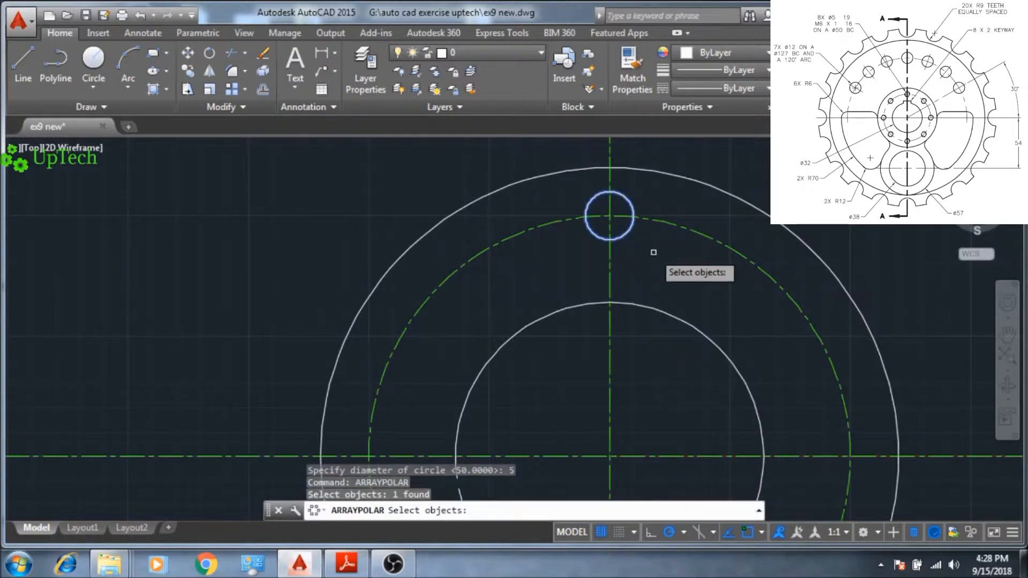
{"action": "key", "text": "Return"}
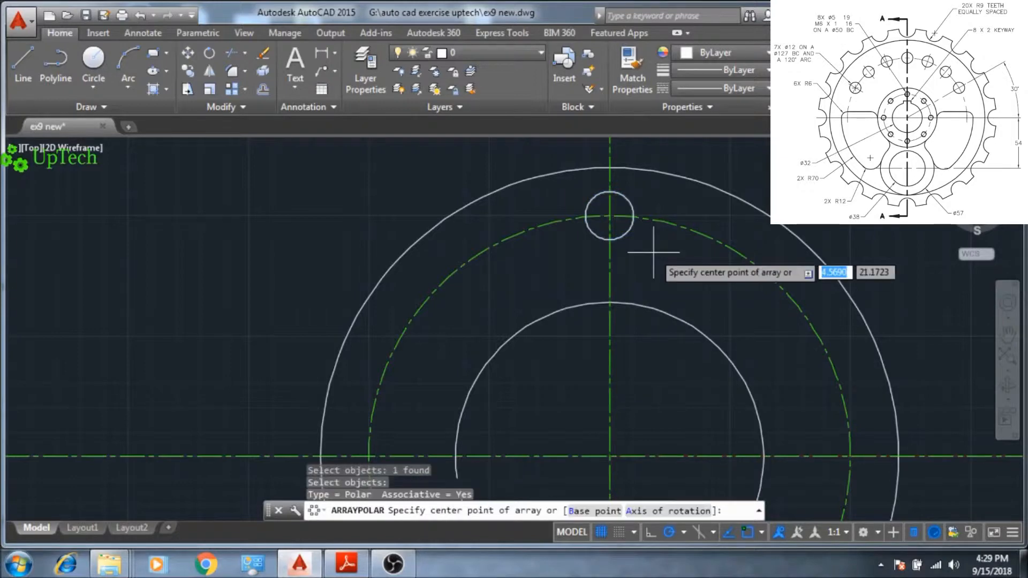
{"action": "left_click", "coordinate": [611, 456]}
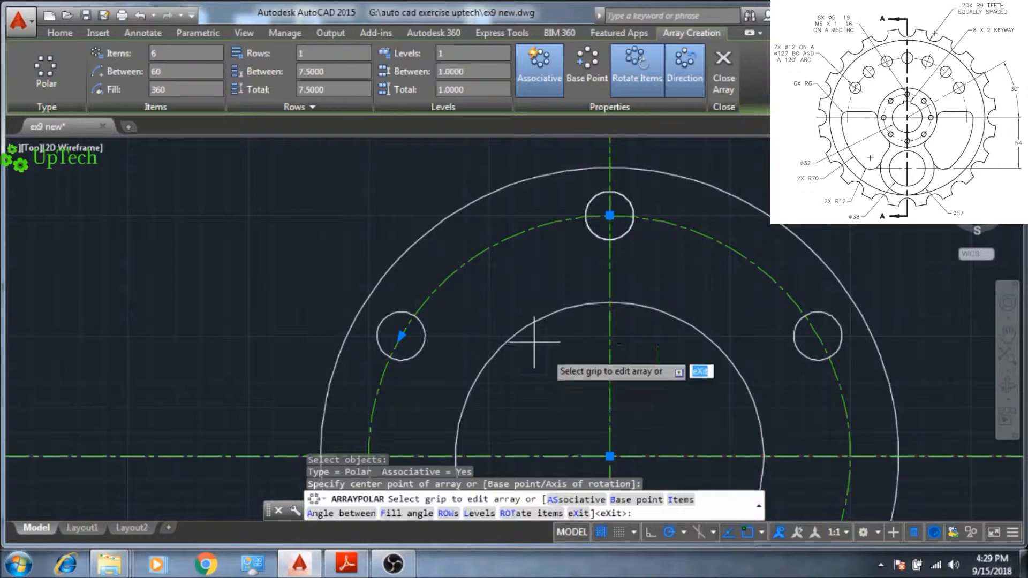
{"action": "left_click", "coordinate": [166, 53]}
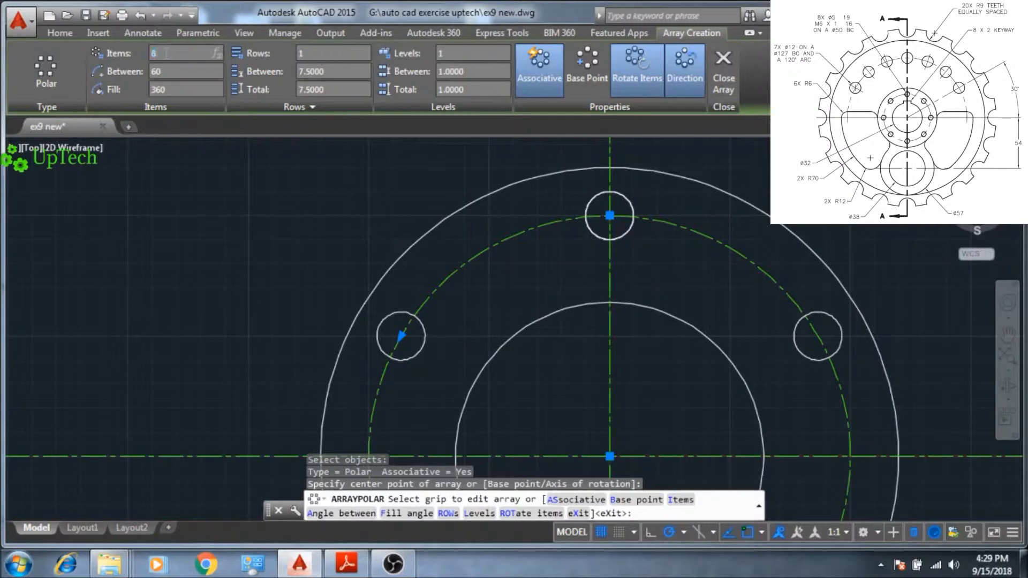
{"action": "type", "text": "8"}
{"action": "key", "text": "Return"}
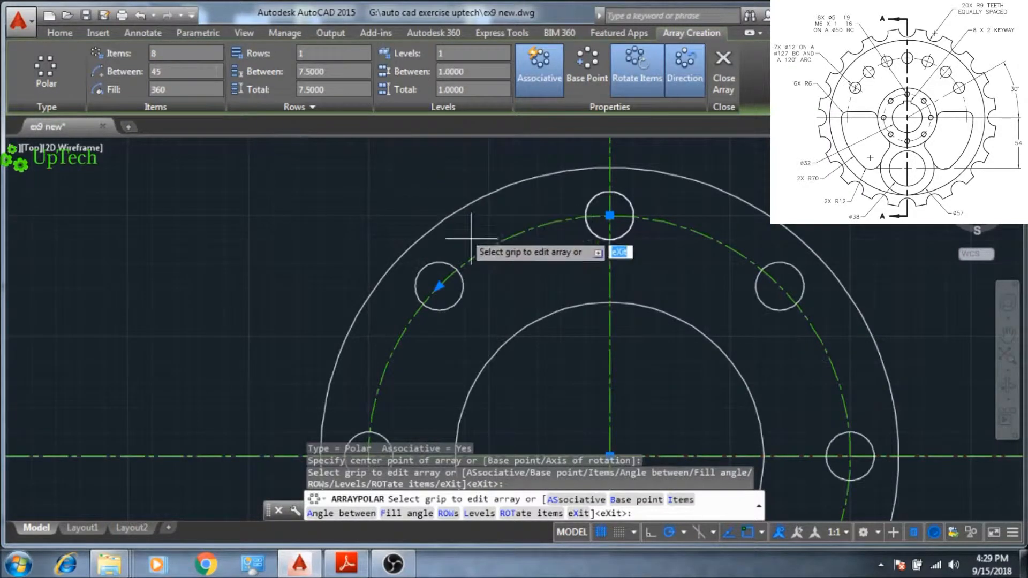
{"action": "key", "text": "Return"}
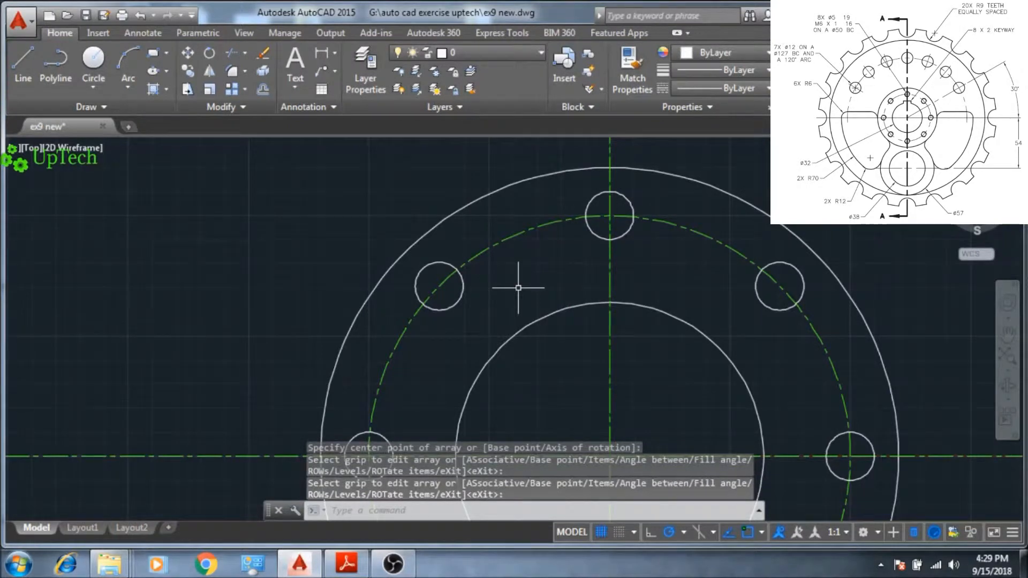
Offset the horizontal centreline 54 downward, below the hub circles
{"action": "scroll", "coordinate": [518, 288], "scroll_direction": "down", "scroll_amount": 6}
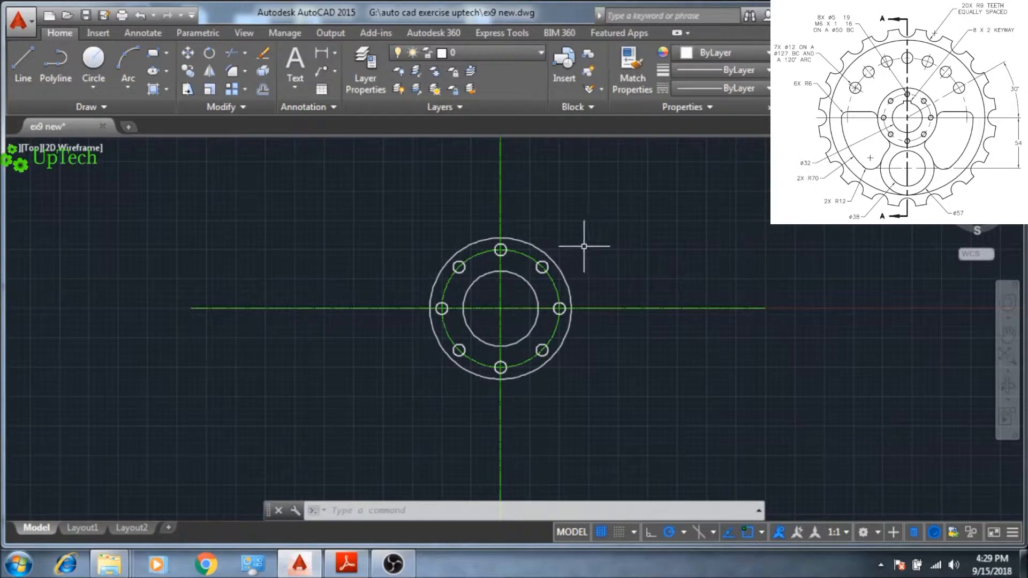
{"action": "type", "text": "o"}
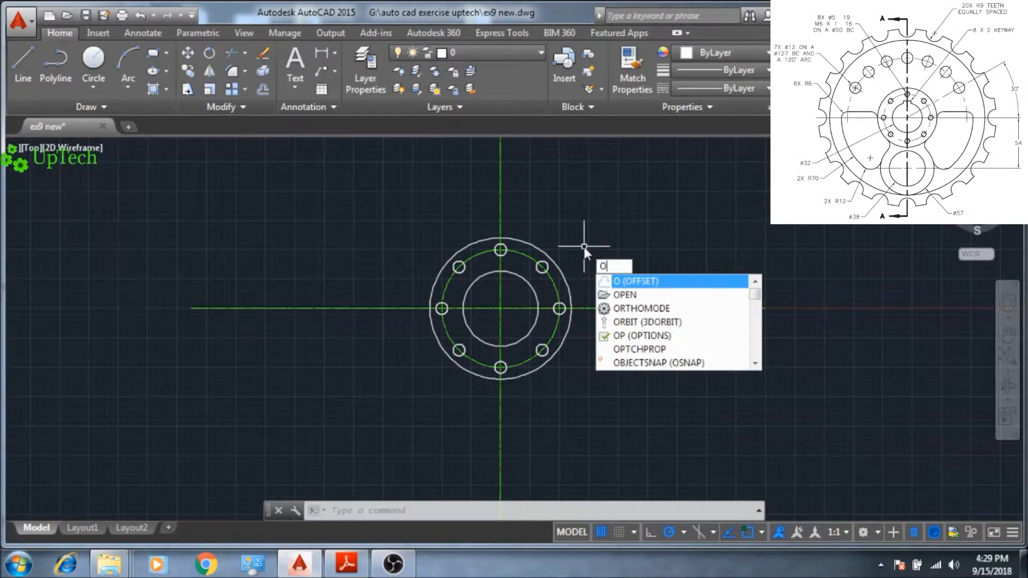
{"action": "key", "text": "Return"}
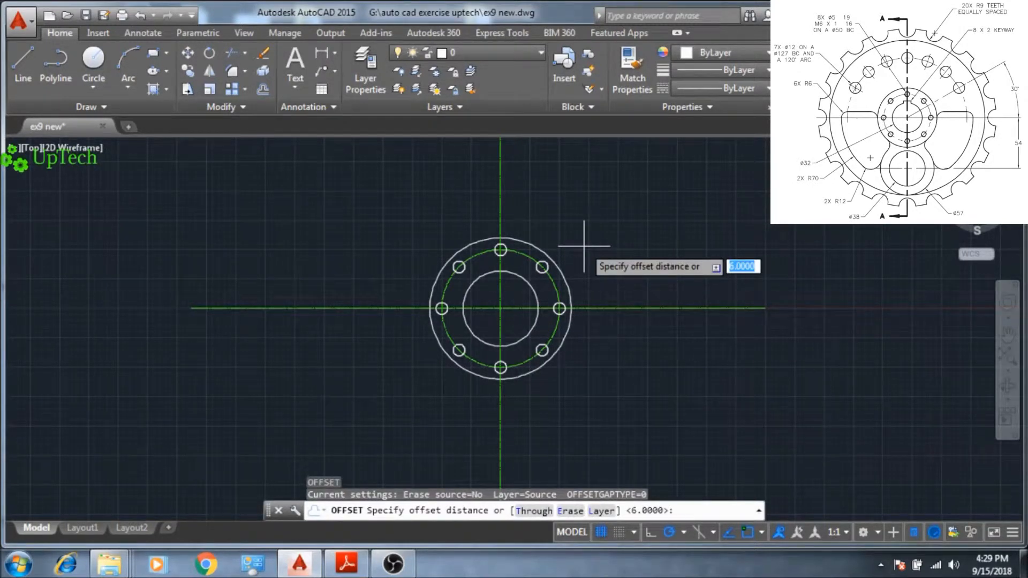
{"action": "type", "text": "54"}
{"action": "key", "text": "Return"}
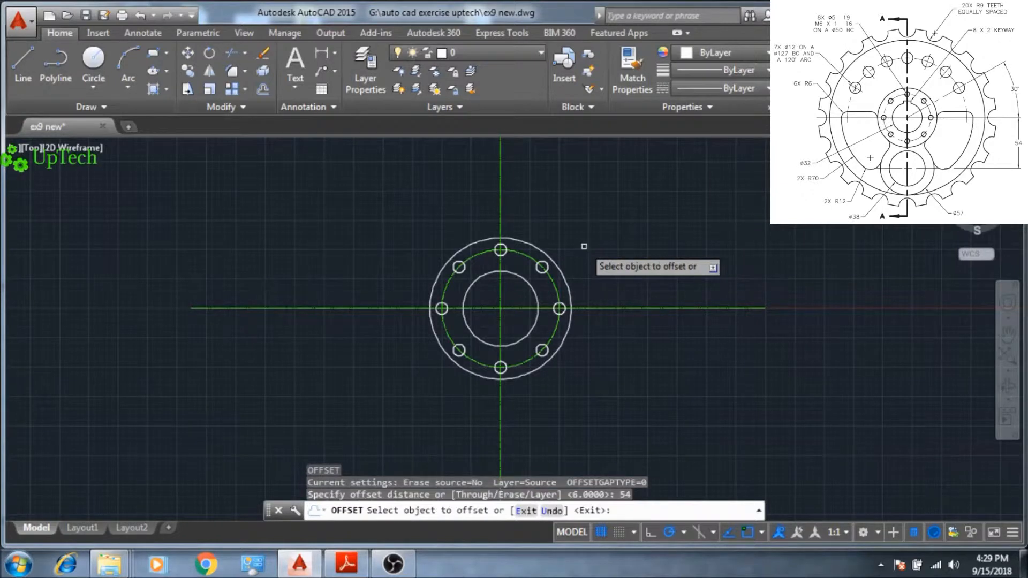
{"action": "left_click", "coordinate": [608, 423]}
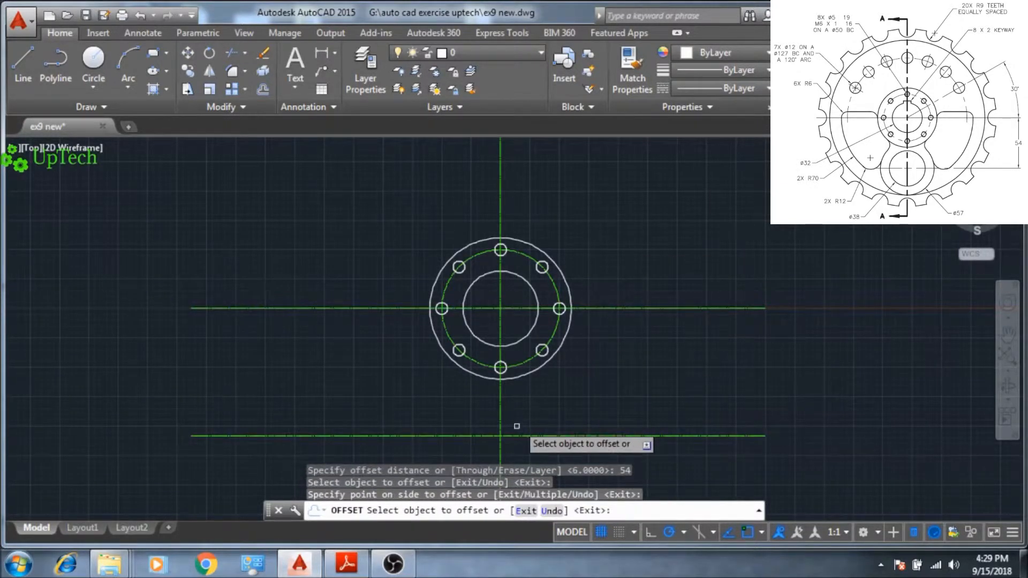
{"action": "scroll", "coordinate": [523, 423], "scroll_direction": "up", "scroll_amount": 4}
{"action": "middle_click_drag", "start_coordinate": [516, 428], "coordinate": [515, 367]}
{"action": "key", "text": "Escape"}
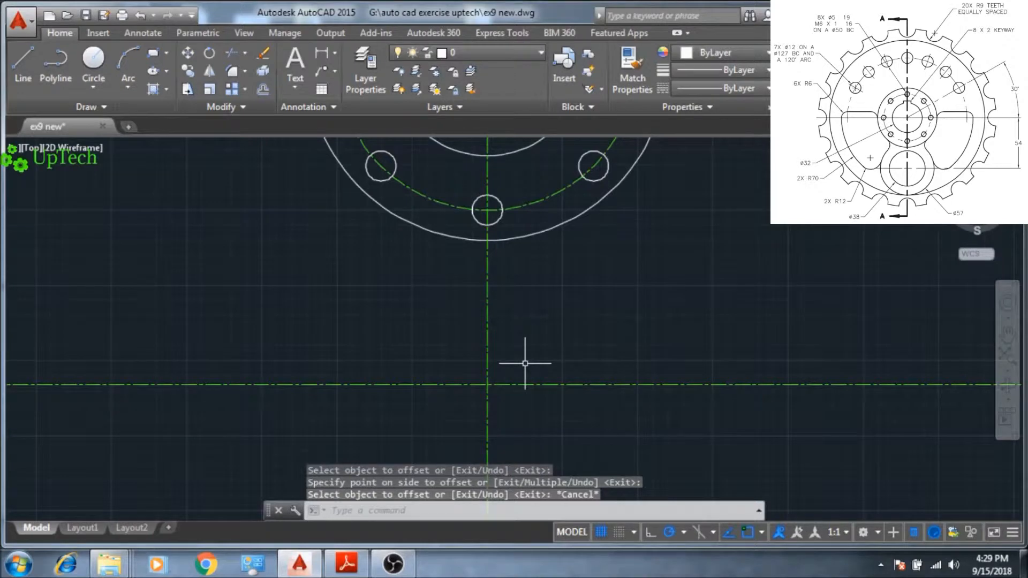
Draw a circle of radius 19 centred where the lower horizontal centreline crosses the vertical centreline
{"action": "type", "text": "c"}
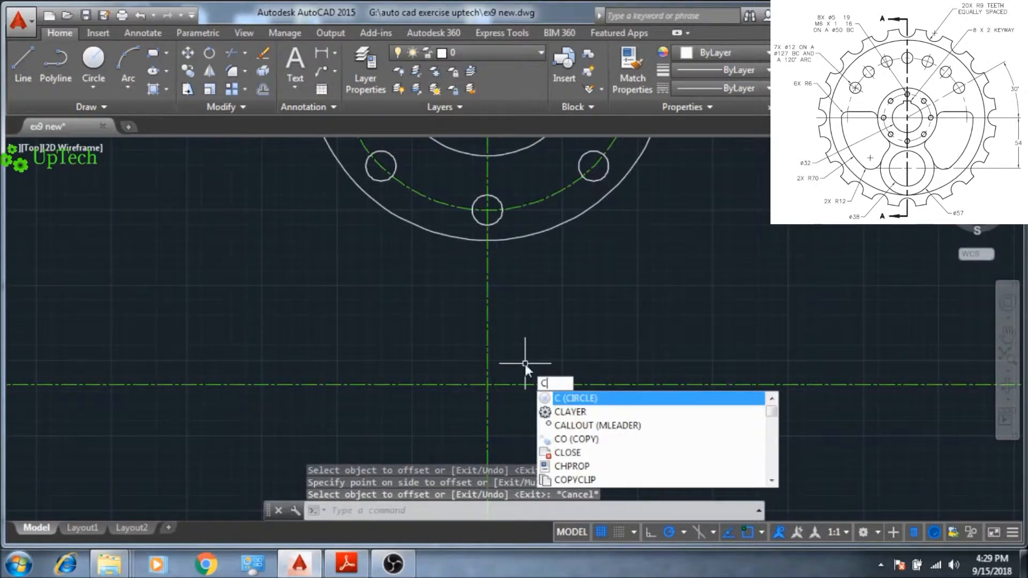
{"action": "key", "text": "Return"}
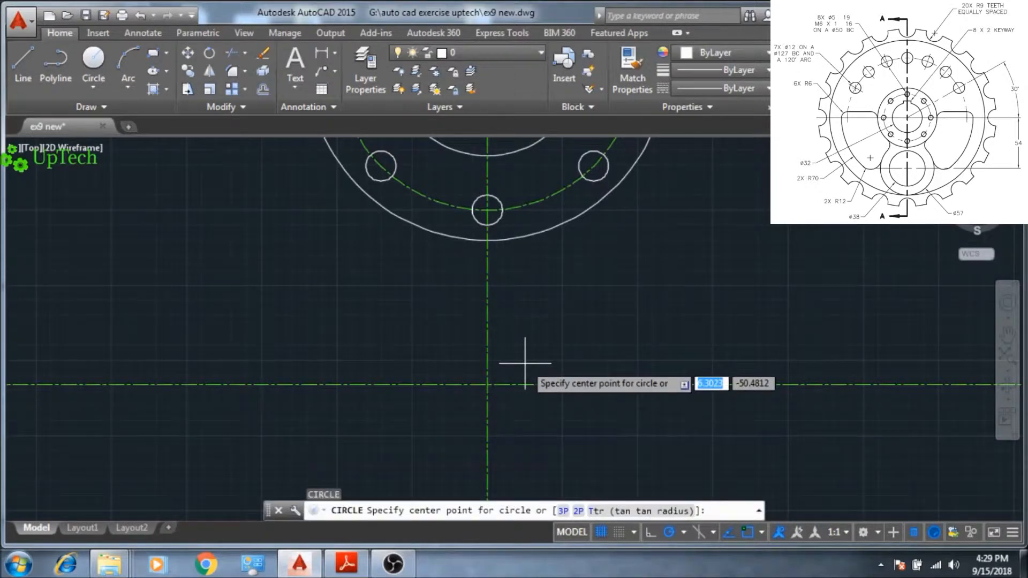
{"action": "left_click", "coordinate": [487, 384]}
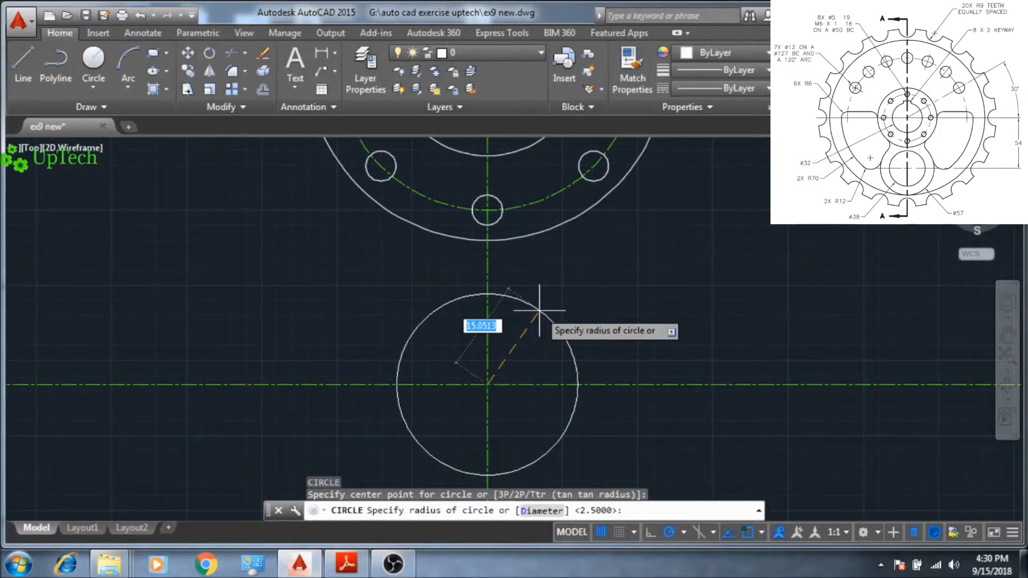
{"action": "type", "text": "19"}
{"action": "key", "text": "Return"}
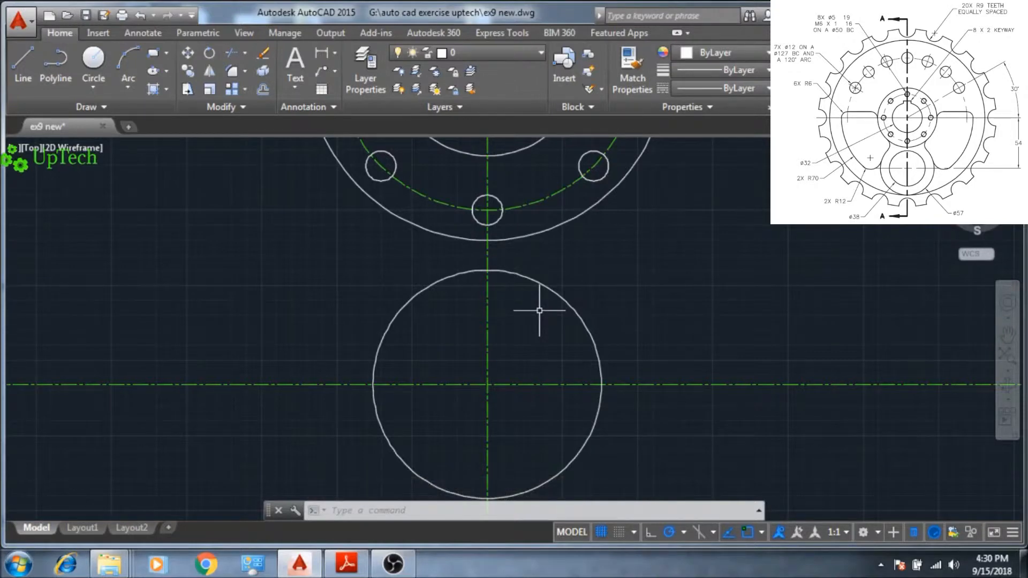
Draw a circle of radius 28.5 concentric with the radius 19 circle on the lower centreline
{"action": "key", "text": "Return"}
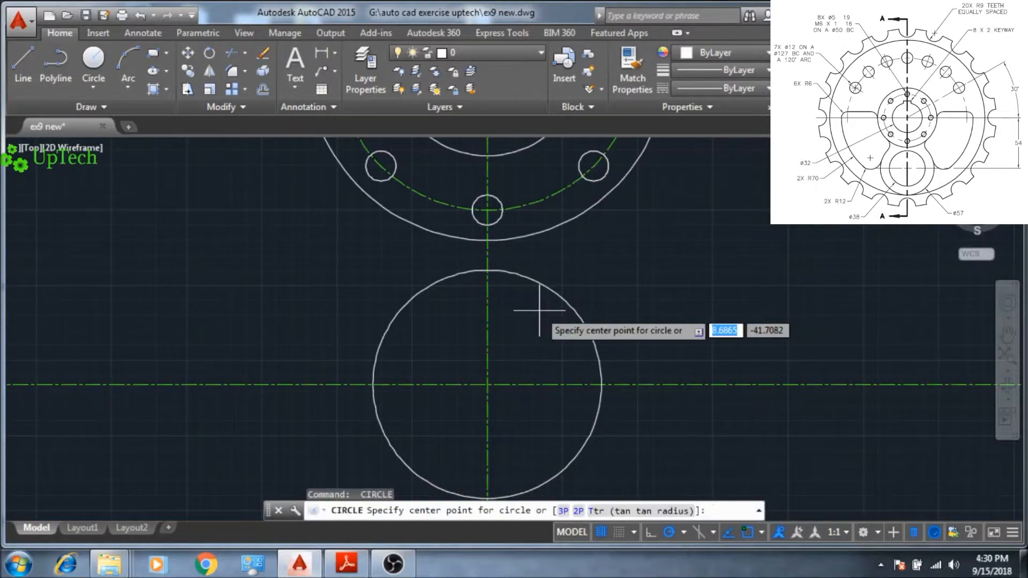
{"action": "left_click", "coordinate": [487, 384]}
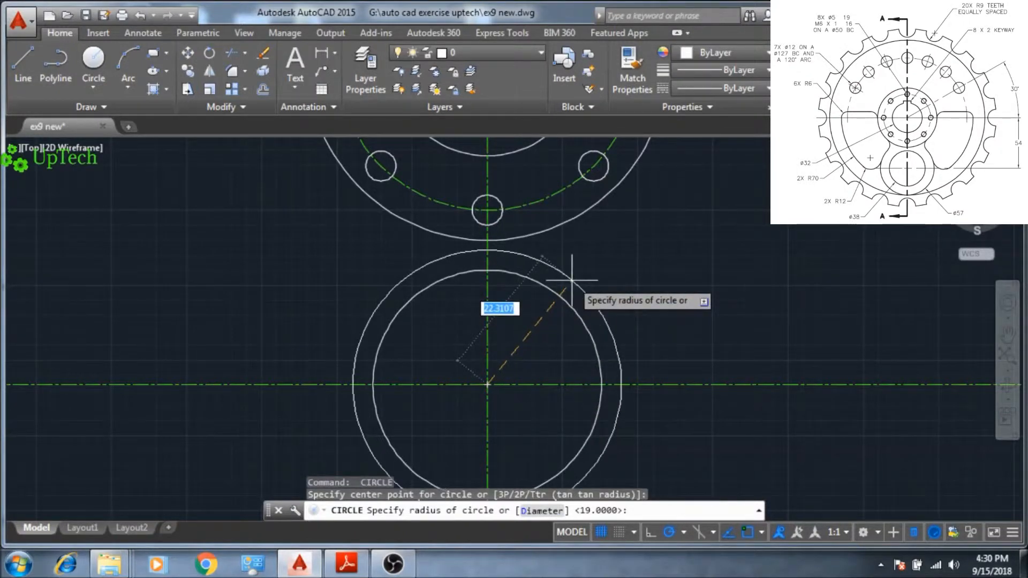
{"action": "type", "text": "28.5"}
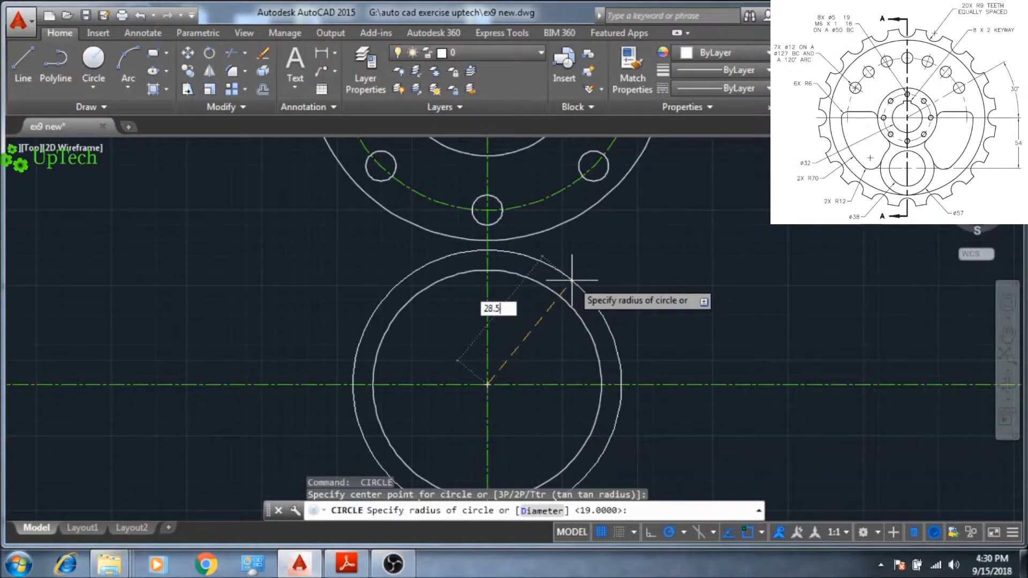
{"action": "key", "text": "Return"}
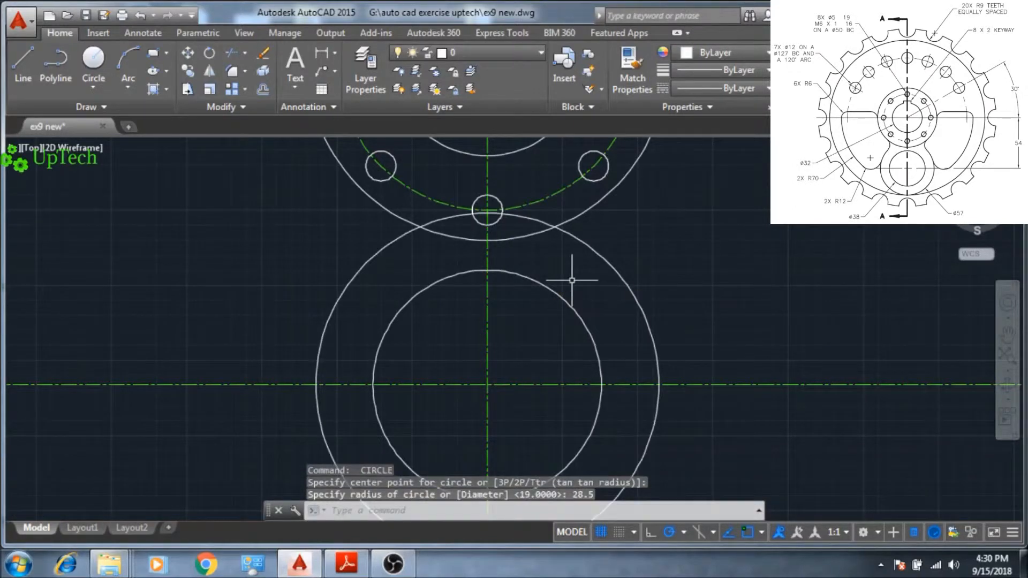
Draw a large circle centred on the hub centre, reaching the lowest point of the radius 28.5 circle
{"action": "scroll", "coordinate": [571, 280], "scroll_direction": "down", "scroll_amount": 4}
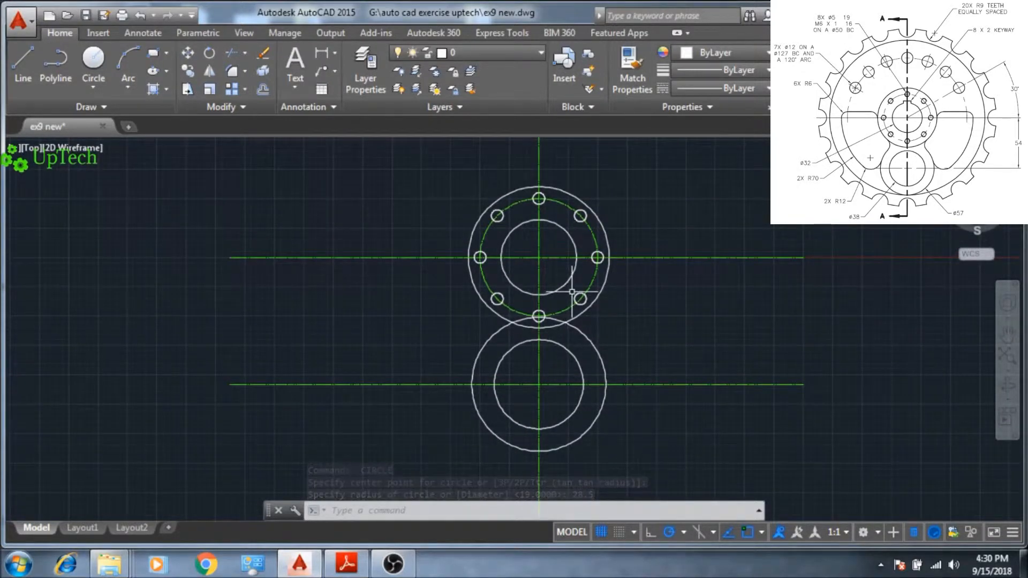
{"action": "key", "text": "Return"}
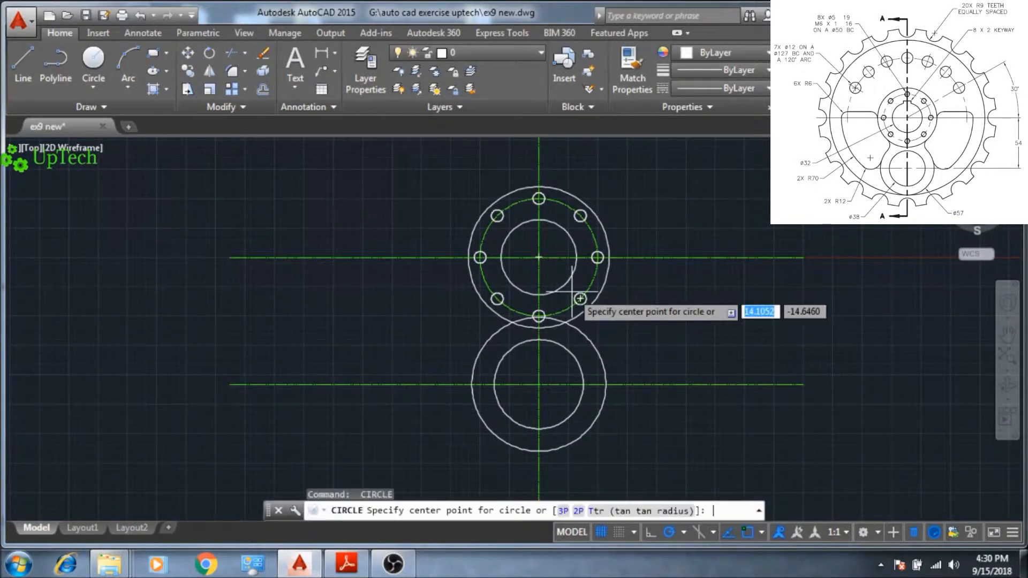
{"action": "left_click", "coordinate": [538, 257]}
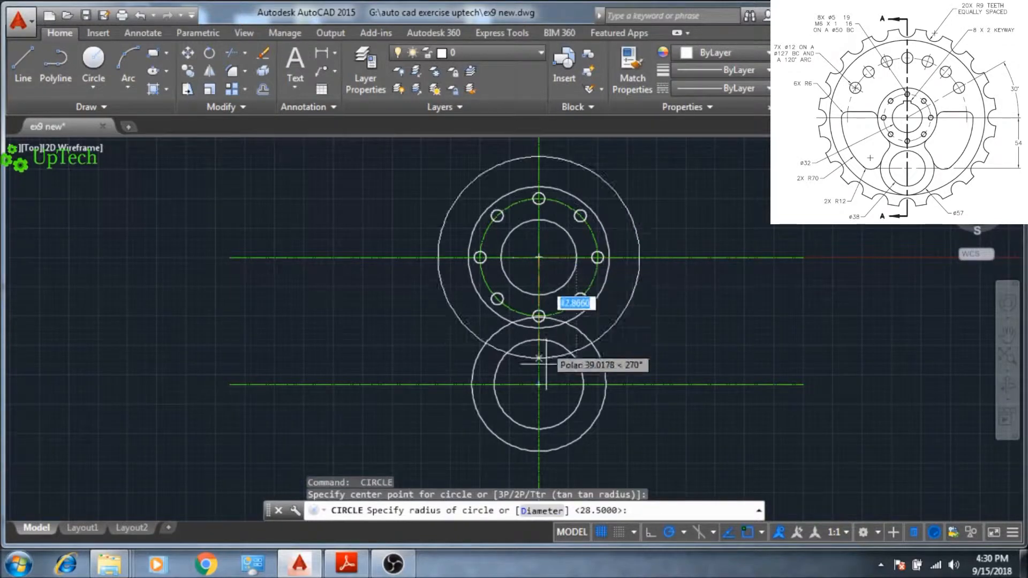
{"action": "left_click", "coordinate": [538, 452]}
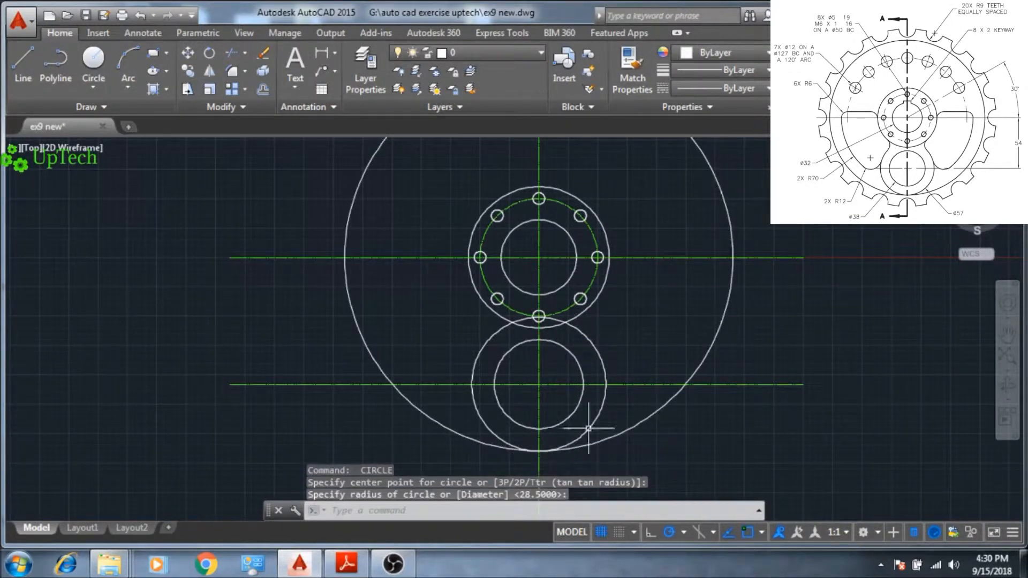
{"action": "scroll", "coordinate": [608, 394], "scroll_direction": "down", "scroll_amount": 5}
{"action": "mouse_move", "coordinate": [611, 390]}
{"action": "middle_mouse_down"}
{"action": "mouse_move", "coordinate": [603, 382]}
{"action": "mouse_move", "coordinate": [596, 391]}
{"action": "middle_mouse_up"}
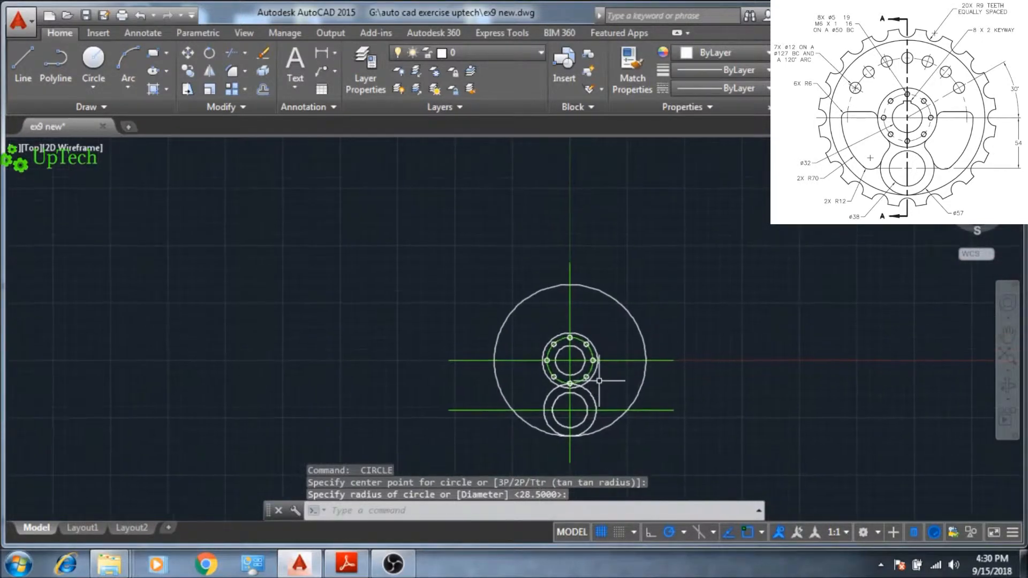
Draw a circle of radius 95 centred on the hub centre as the wheel's outer rim
{"action": "scroll", "coordinate": [632, 325], "scroll_direction": "up", "scroll_amount": 4}
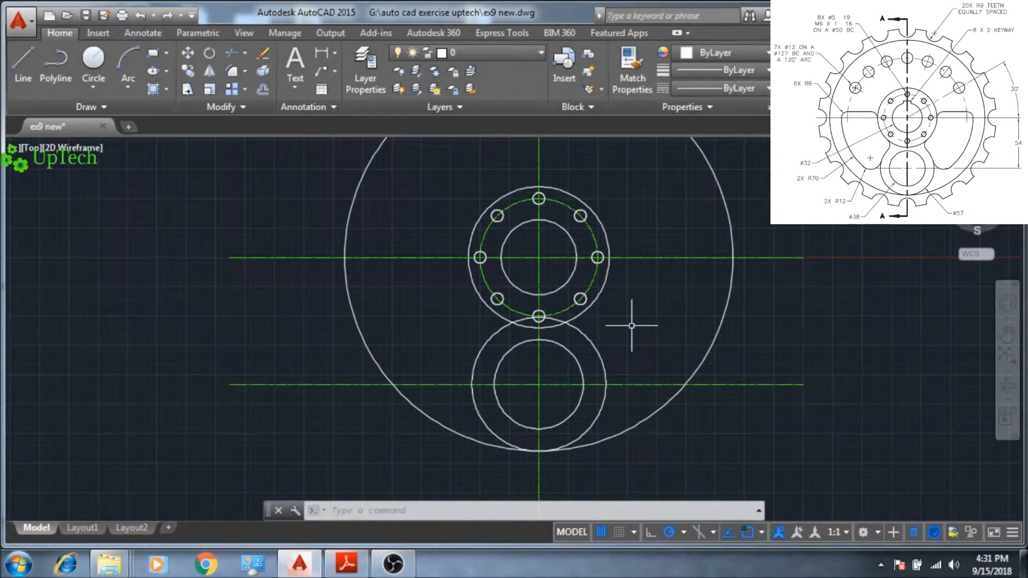
{"action": "type", "text": "c"}
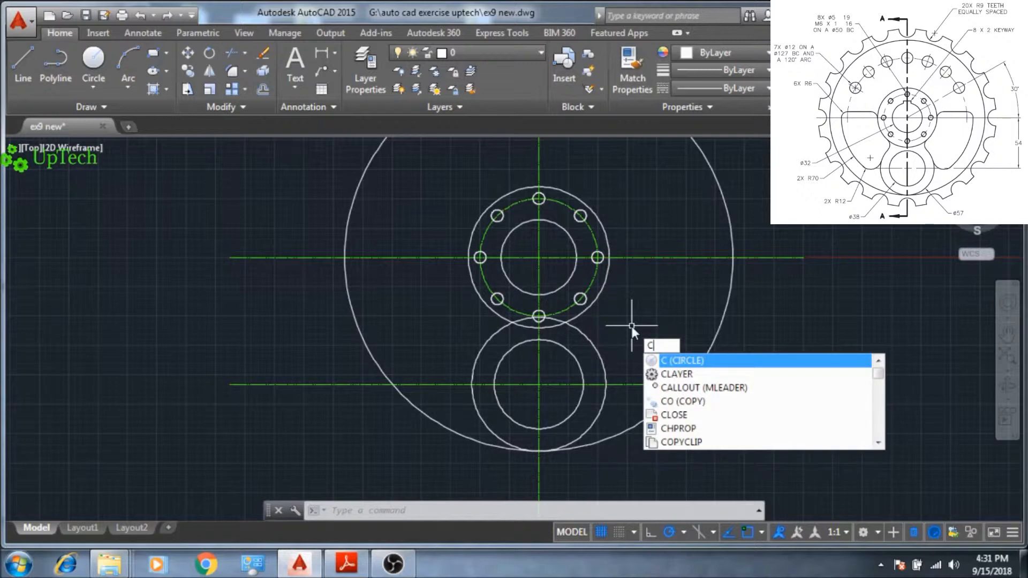
{"action": "key", "text": "Return"}
{"action": "left_click", "coordinate": [539, 258]}
{"action": "middle_click_drag", "start_coordinate": [697, 287], "coordinate": [695, 364]}
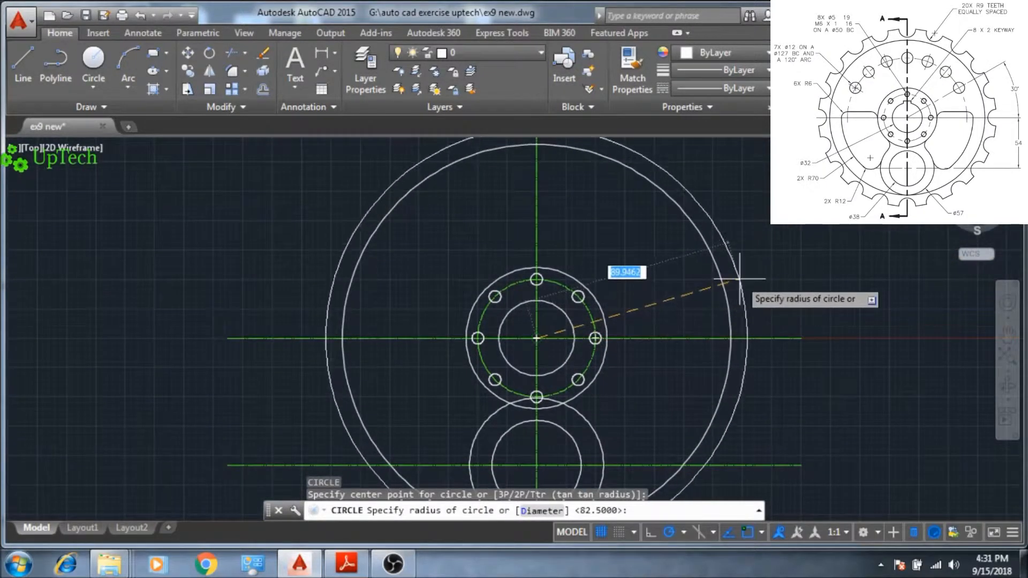
{"action": "type", "text": "95"}
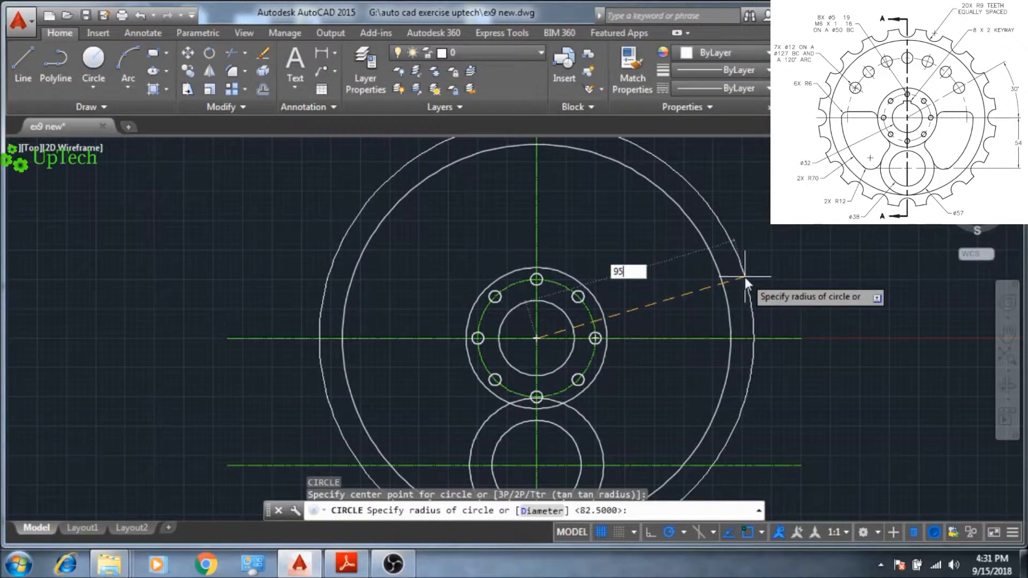
{"action": "key", "text": "Return"}
{"action": "scroll", "coordinate": [622, 289], "scroll_direction": "down", "scroll_amount": 1}
{"action": "middle_click_drag", "start_coordinate": [622, 289], "coordinate": [610, 290]}
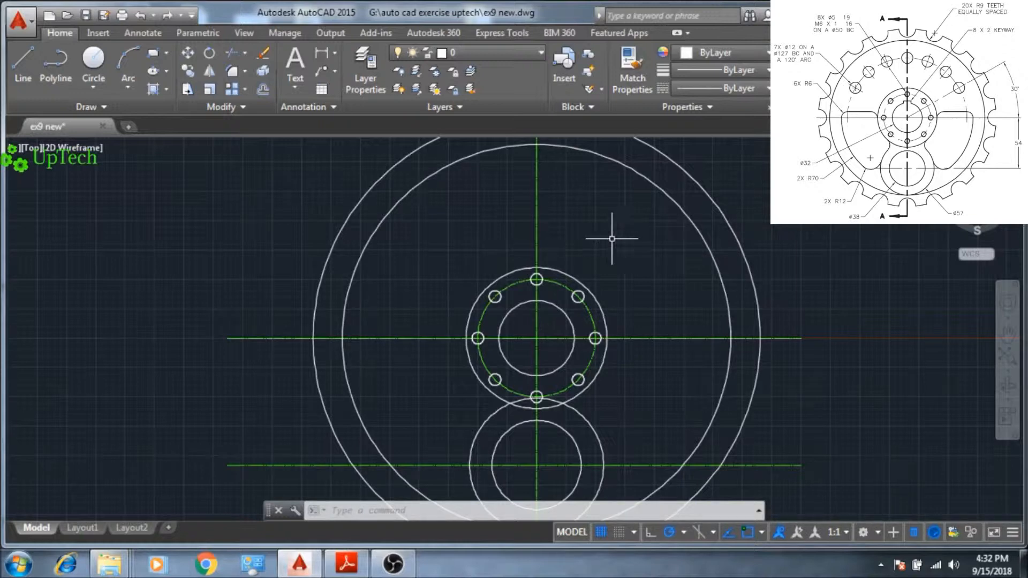
Draw a downward-bulging arc of radius 9 centred where the outer rim circle crosses the vertical centreline at the top
{"action": "type", "text": "a"}
{"action": "key", "text": "Return"}
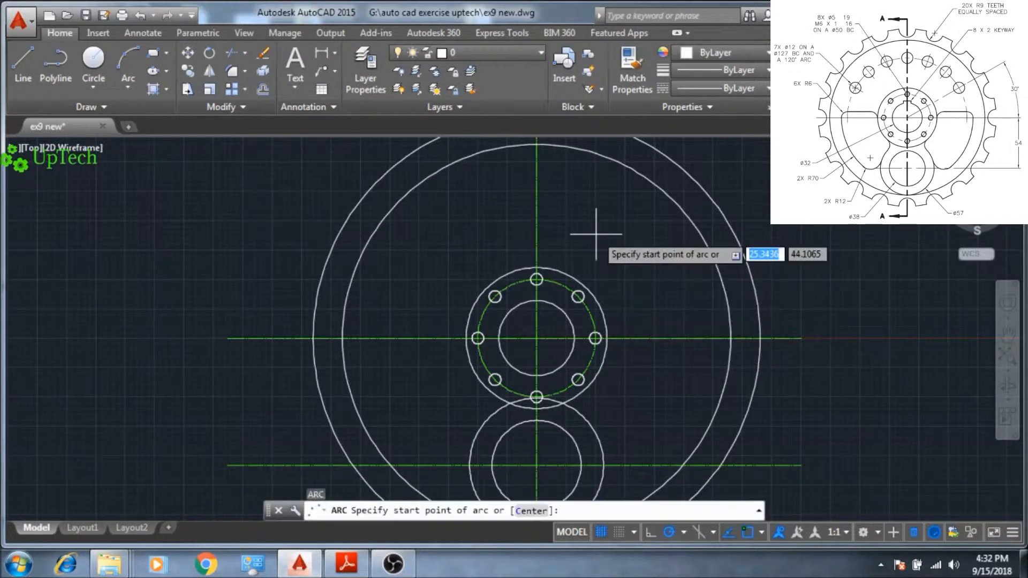
{"action": "scroll", "coordinate": [560, 205], "scroll_direction": "down", "scroll_amount": 4}
{"action": "scroll", "coordinate": [557, 218], "scroll_direction": "up", "scroll_amount": 8}
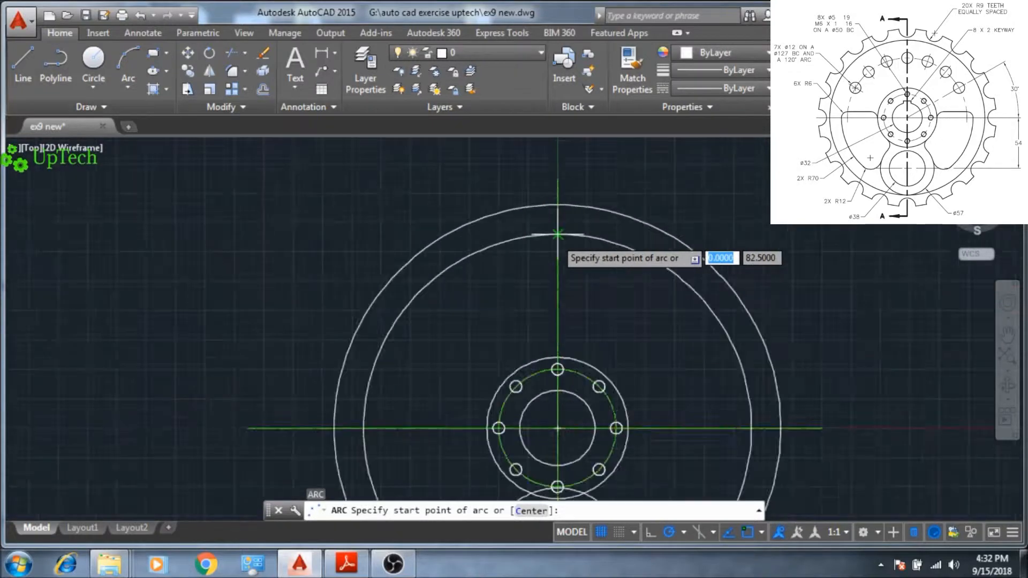
{"action": "middle_click_drag", "start_coordinate": [558, 218], "coordinate": [560, 312]}
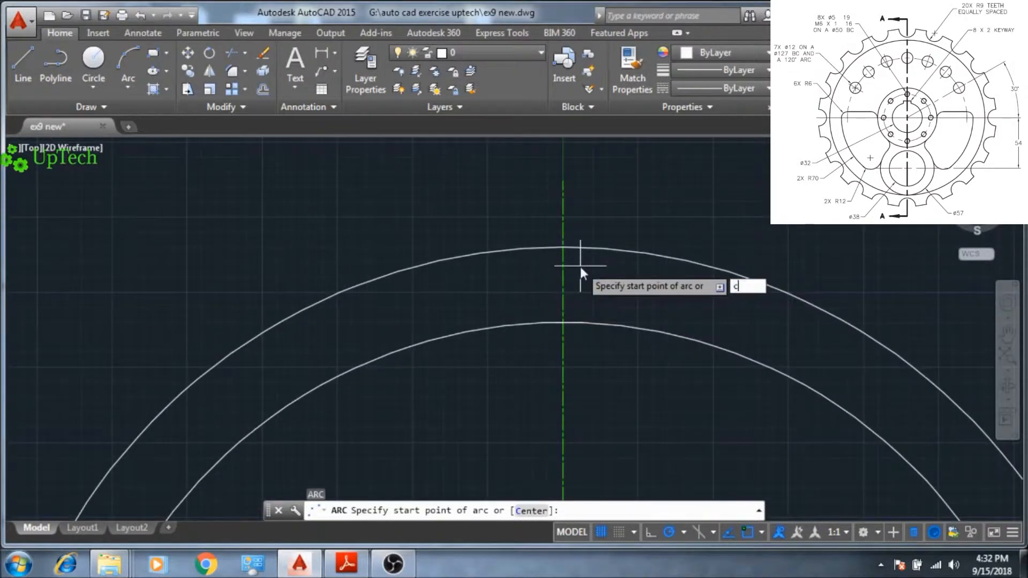
{"action": "type", "text": "c"}
{"action": "key", "text": "Return"}
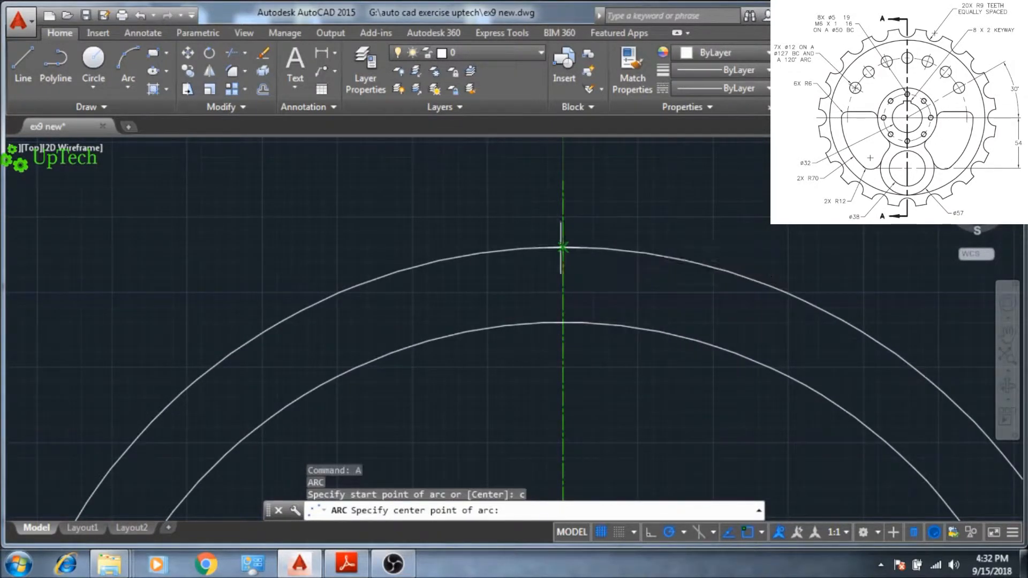
{"action": "left_click", "coordinate": [563, 247]}
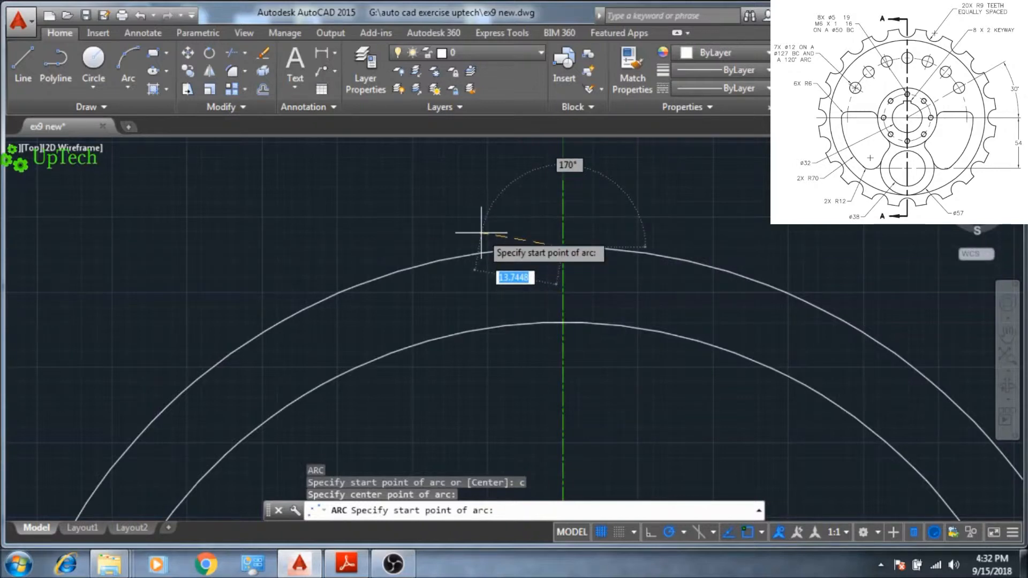
{"action": "type", "text": "9"}
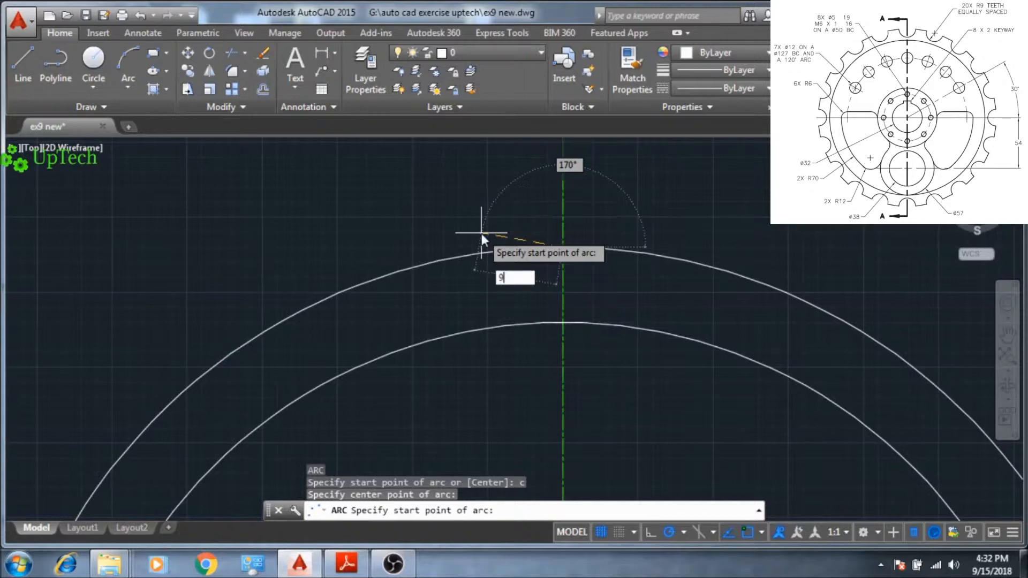
{"action": "key", "text": "Return"}
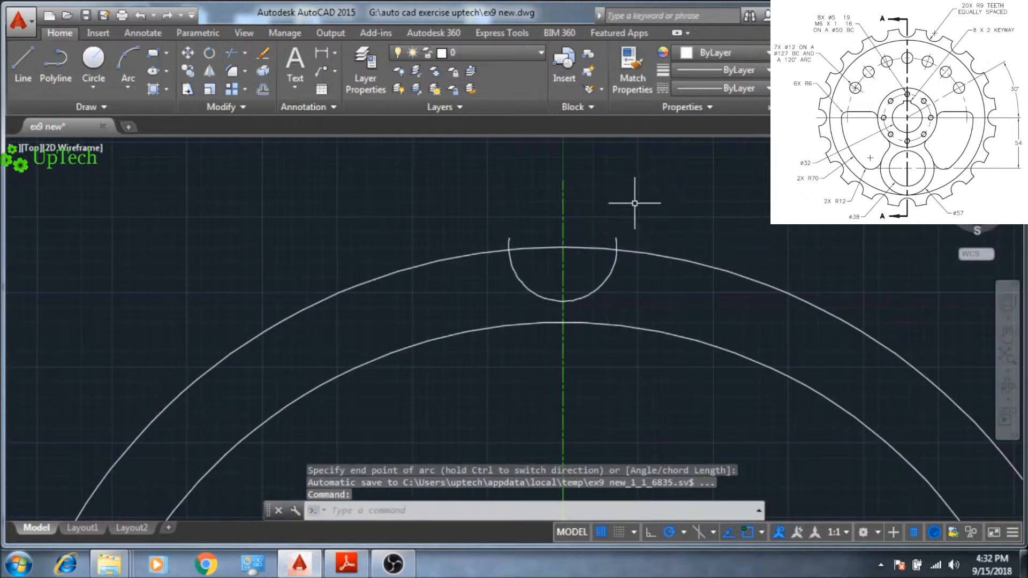
Trim both ends of the radius 9 arc that project beyond the outer rim circle
{"action": "type", "text": "tr"}
{"action": "key", "text": "Return"}
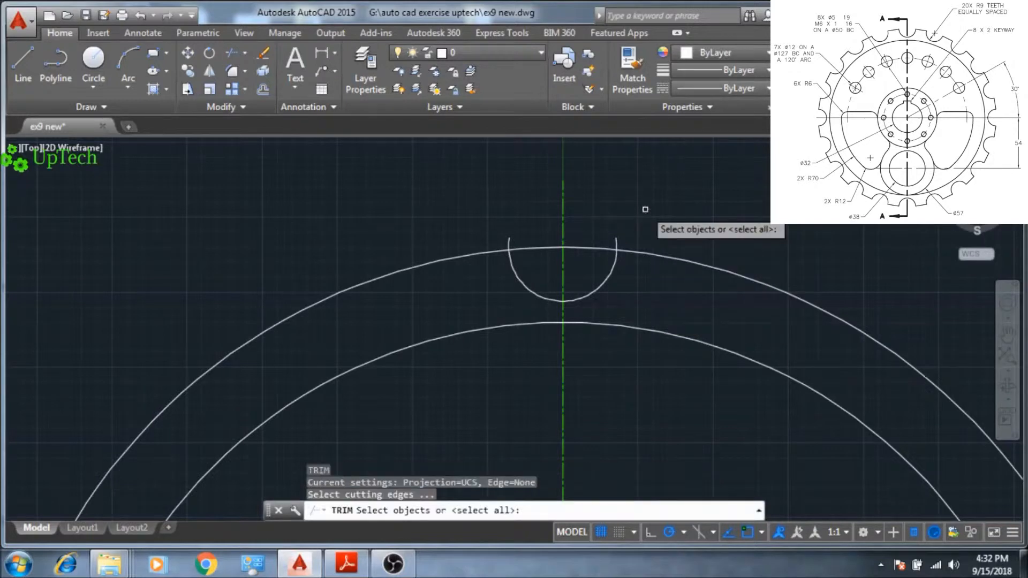
{"action": "key", "text": "Return"}
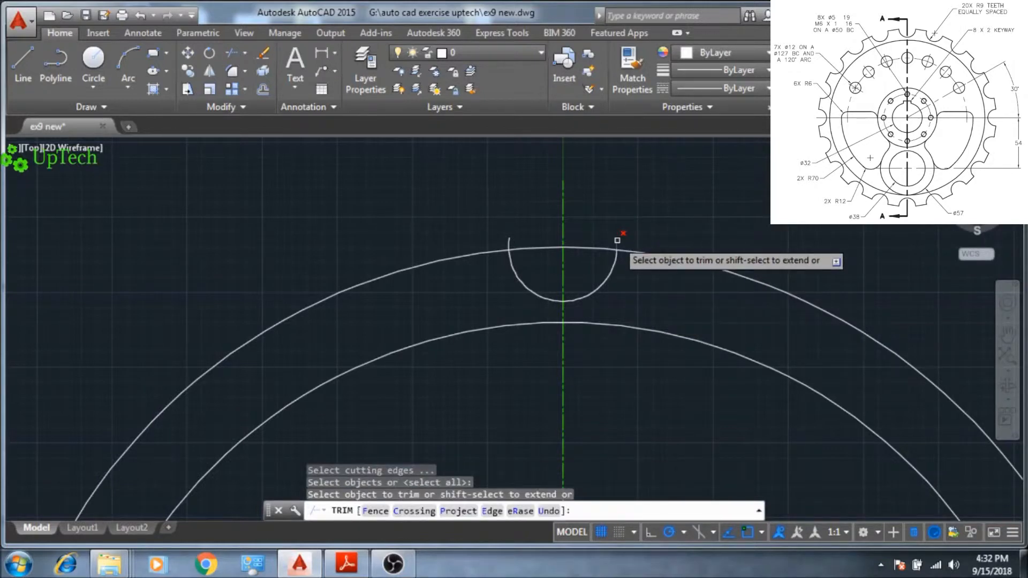
{"action": "left_click", "coordinate": [617, 240]}
{"action": "left_click", "coordinate": [510, 242]}
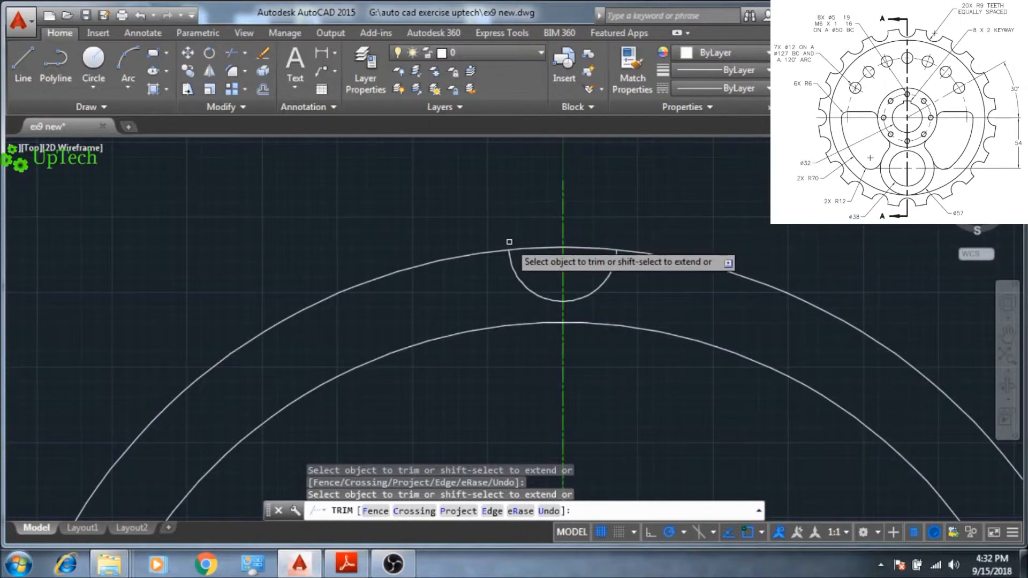
{"action": "key", "text": "Escape"}
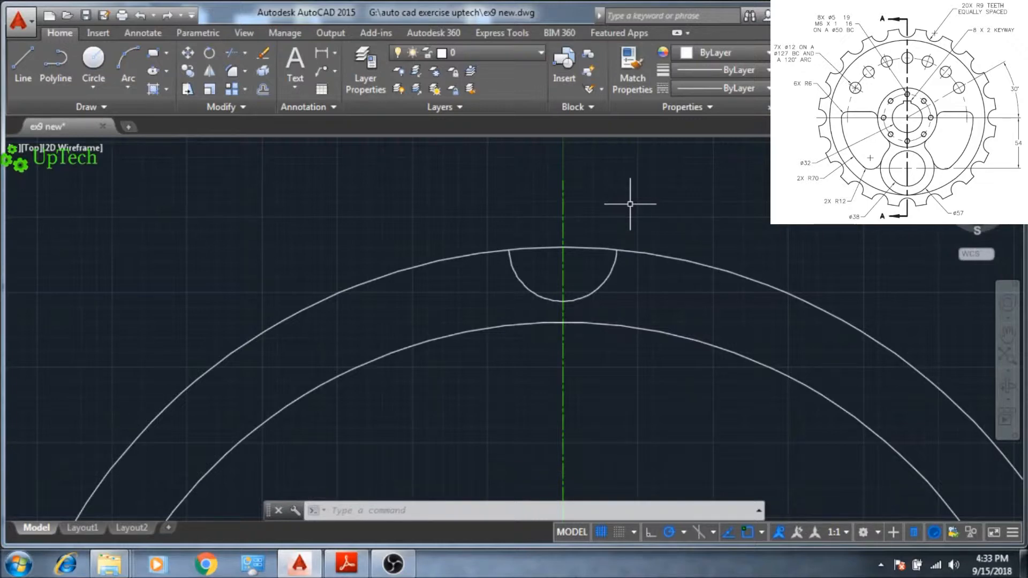
Create a polar array of the notch arc around the hub centre with 20 items over 360 degrees
{"action": "type", "text": "arr"}
{"action": "key", "text": "Return"}
{"action": "left_click", "coordinate": [609, 279]}
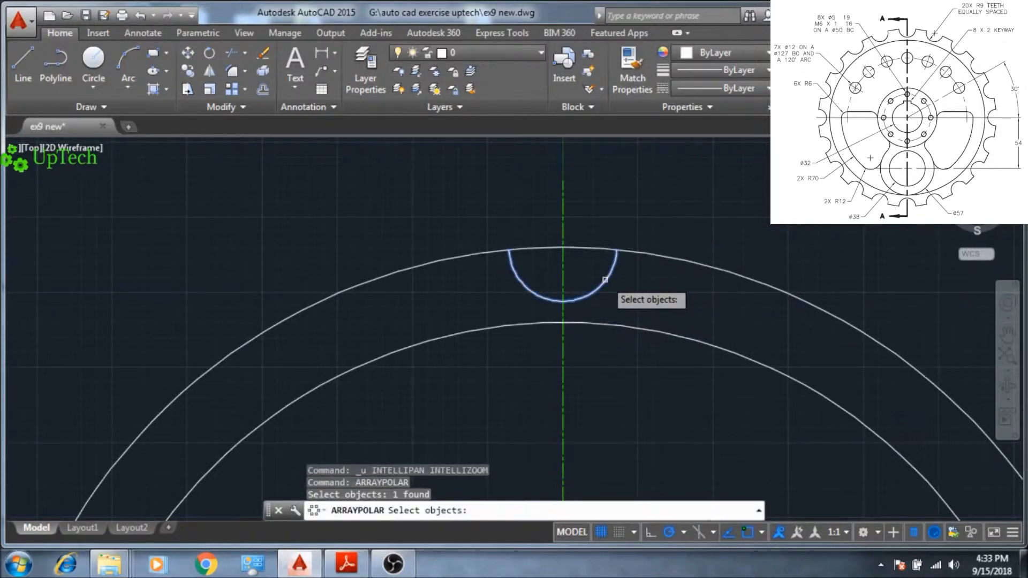
{"action": "key", "text": "Return"}
{"action": "scroll", "coordinate": [609, 349], "scroll_direction": "down", "scroll_amount": 6}
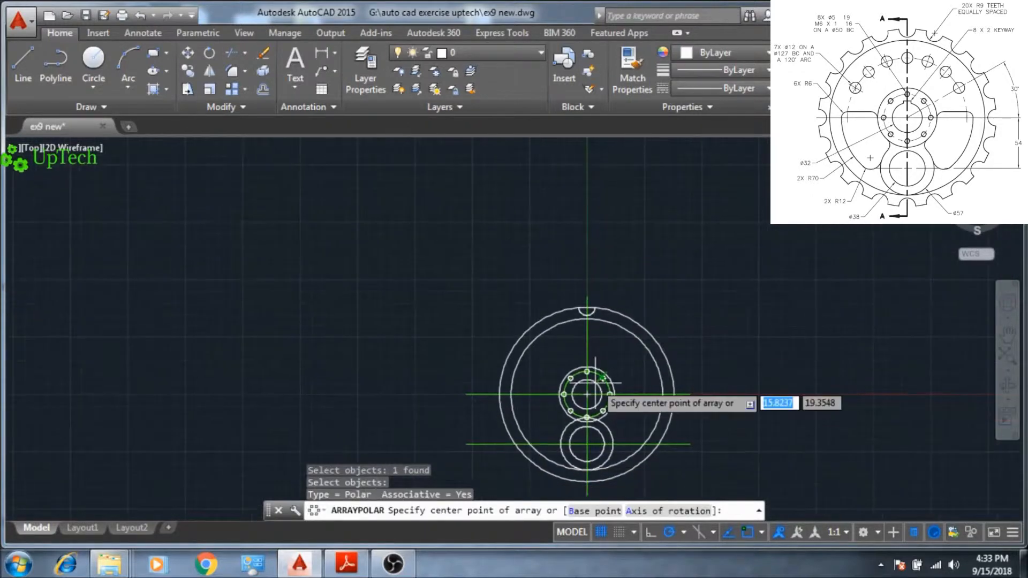
{"action": "scroll", "coordinate": [596, 381], "scroll_direction": "up", "scroll_amount": 4}
{"action": "left_click", "coordinate": [574, 414]}
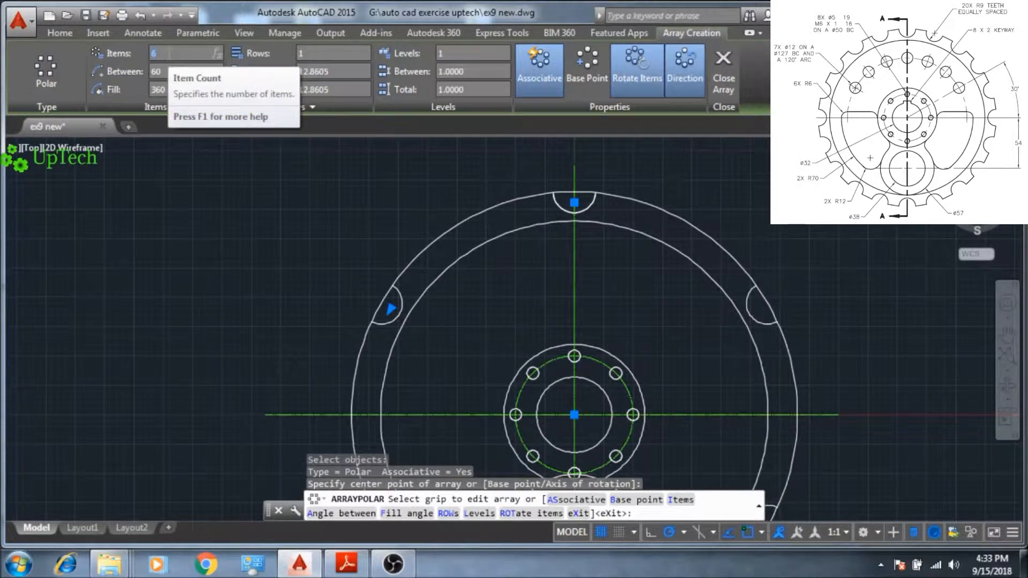
{"action": "key", "text": "Return"}
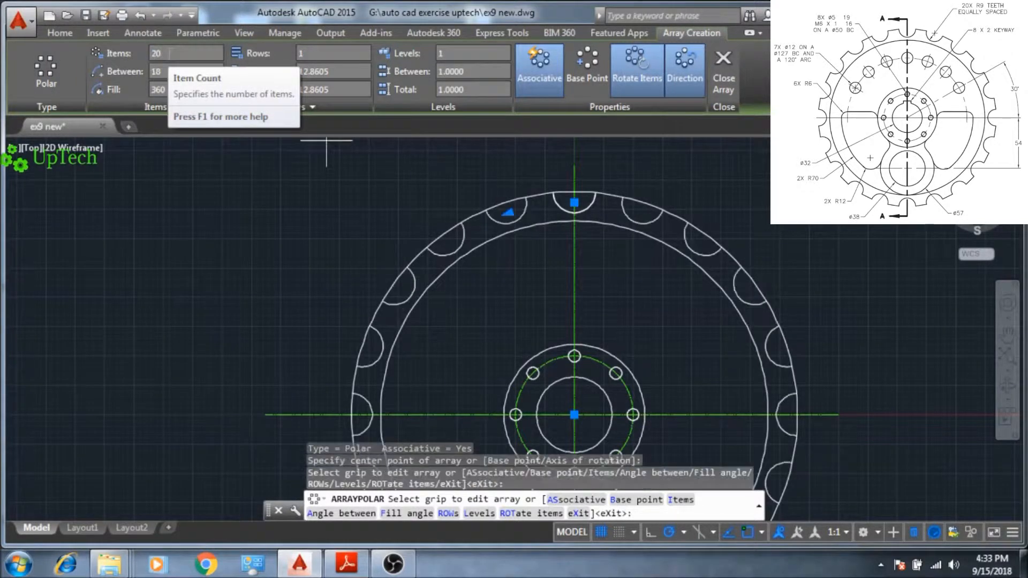
{"action": "key", "text": "Return"}
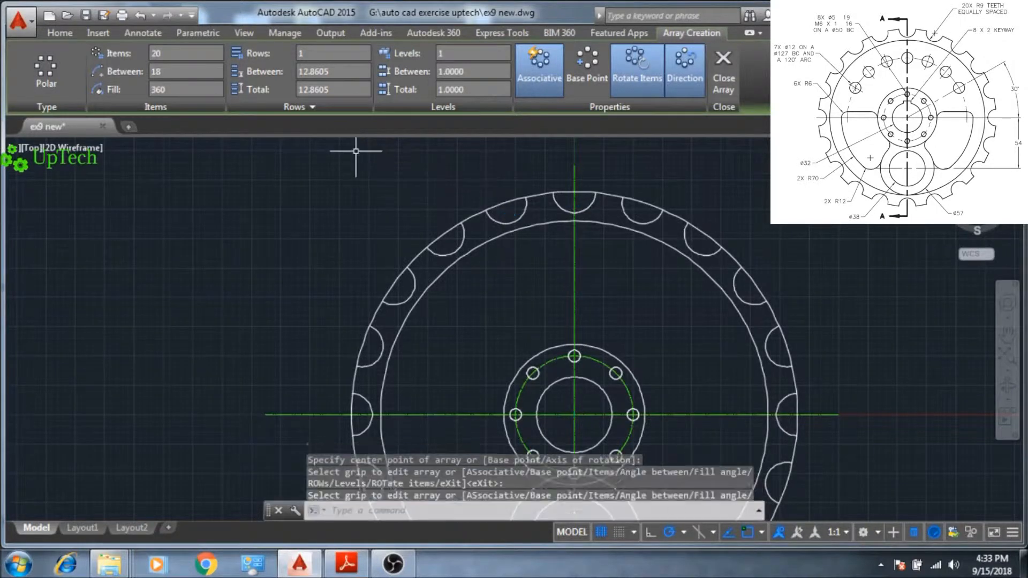
Trim the outer rim circle's segment across every notch around the wheel, leaving open teeth gaps
{"action": "scroll", "coordinate": [595, 248], "scroll_direction": "up", "scroll_amount": 4}
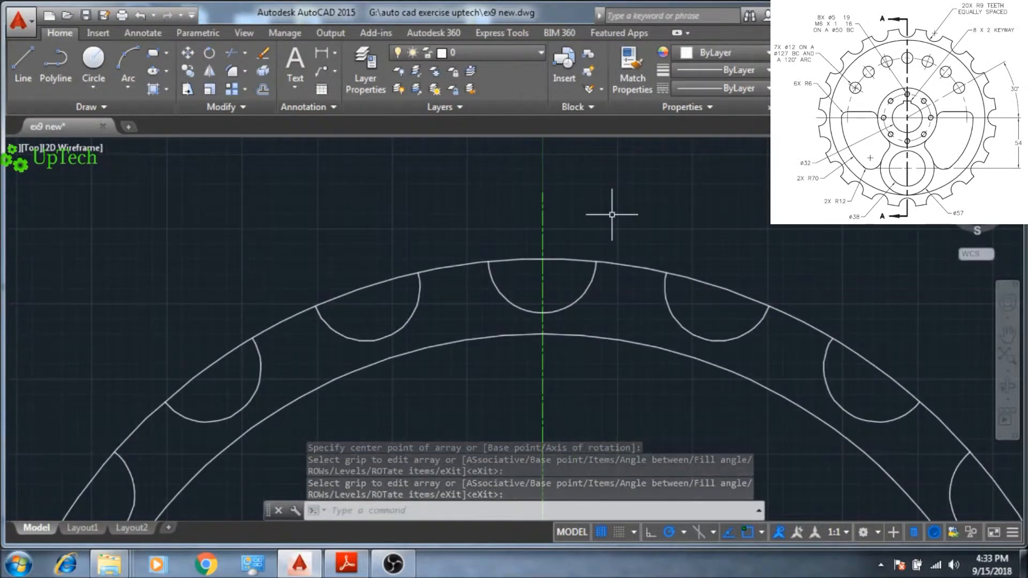
{"action": "type", "text": "ts o"}
{"action": "type", "text": "r"}
{"action": "key", "text": "Return"}
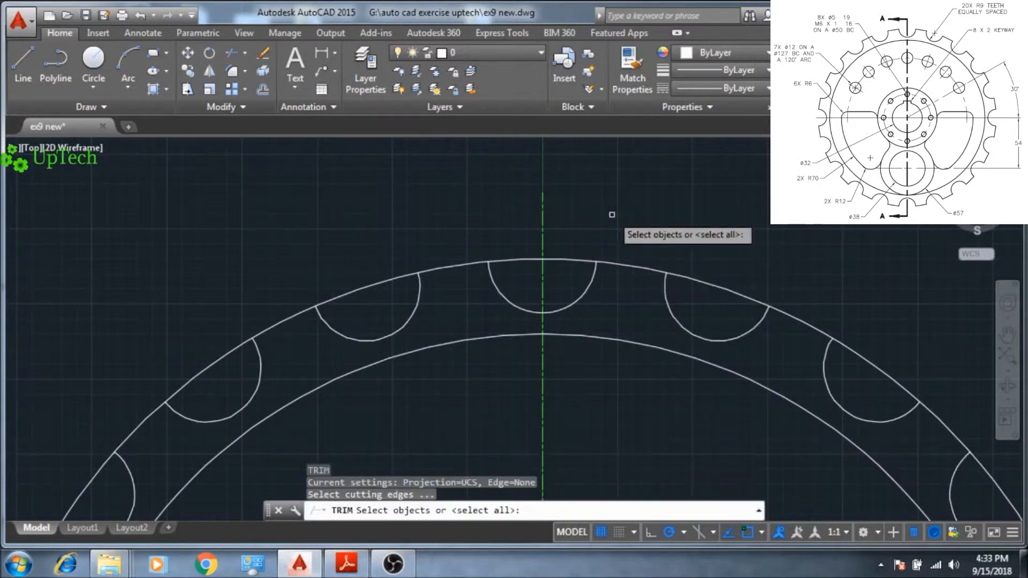
{"action": "key", "text": "Return"}
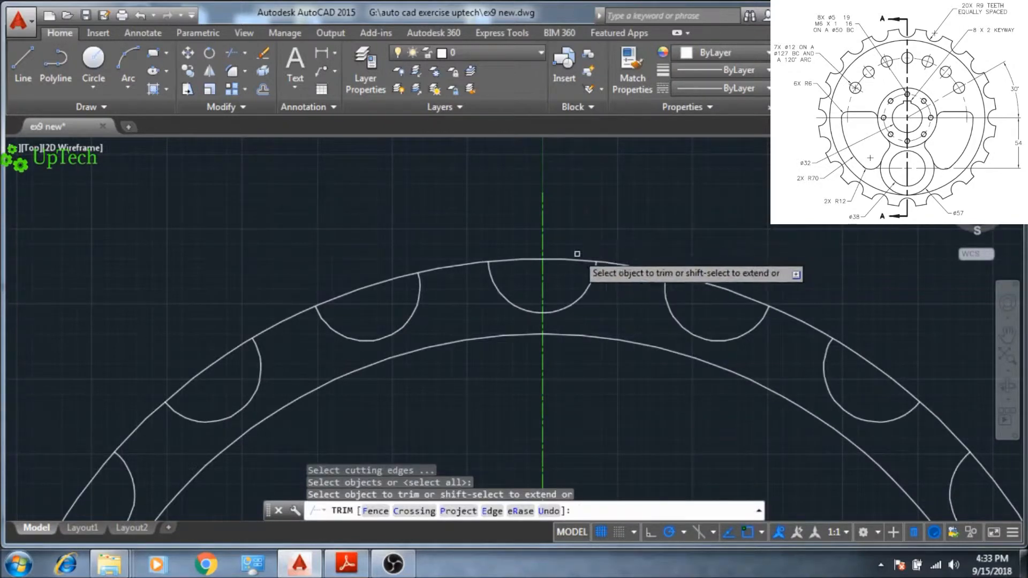
{"action": "left_click", "coordinate": [557, 260]}
{"action": "left_click", "coordinate": [375, 285]}
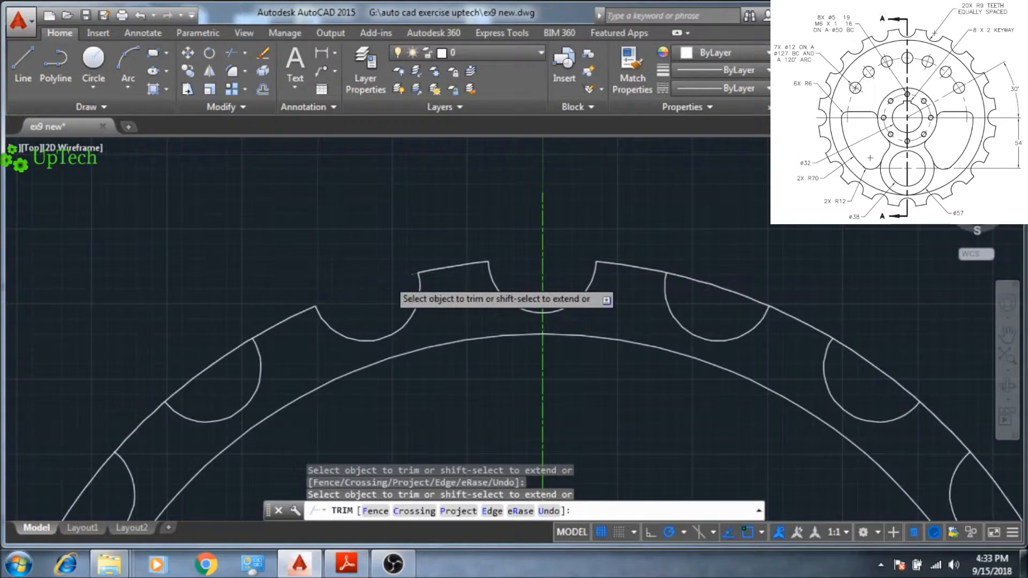
{"action": "left_click", "coordinate": [228, 351]}
{"action": "left_click", "coordinate": [221, 359]}
{"action": "left_click", "coordinate": [675, 269]}
{"action": "left_click", "coordinate": [692, 276]}
{"action": "left_click", "coordinate": [702, 282]}
{"action": "left_click", "coordinate": [854, 354]}
{"action": "middle_click_drag", "start_coordinate": [995, 461], "coordinate": [841, 307]}
{"action": "left_click", "coordinate": [846, 340]}
{"action": "middle_click_drag", "start_coordinate": [893, 426], "coordinate": [782, 276]}
{"action": "left_click", "coordinate": [821, 377]}
{"action": "middle_click_drag", "start_coordinate": [833, 435], "coordinate": [806, 300]}
{"action": "left_click", "coordinate": [819, 426]}
{"action": "middle_click_drag", "start_coordinate": [801, 411], "coordinate": [802, 220]}
{"action": "left_click", "coordinate": [796, 358]}
{"action": "middle_click_drag", "start_coordinate": [731, 484], "coordinate": [750, 323]}
{"action": "left_click", "coordinate": [725, 380]}
{"action": "middle_click_drag", "start_coordinate": [659, 464], "coordinate": [739, 281]}
{"action": "left_click", "coordinate": [691, 315]}
{"action": "left_click", "coordinate": [542, 396]}
{"action": "left_click", "coordinate": [390, 426]}
{"action": "left_click", "coordinate": [179, 406]}
{"action": "middle_click_drag", "start_coordinate": [43, 341], "coordinate": [355, 360]}
{"action": "left_click", "coordinate": [355, 361]}
{"action": "middle_click_drag", "start_coordinate": [213, 241], "coordinate": [323, 356]}
{"action": "left_click", "coordinate": [323, 356]}
{"action": "middle_click_drag", "start_coordinate": [257, 252], "coordinate": [376, 399]}
{"action": "left_click", "coordinate": [333, 272]}
{"action": "middle_click_drag", "start_coordinate": [312, 218], "coordinate": [340, 443]}
{"action": "left_click", "coordinate": [342, 398]}
{"action": "left_click", "coordinate": [362, 213]}
{"action": "middle_click_drag", "start_coordinate": [362, 212], "coordinate": [351, 439]}
{"action": "left_click", "coordinate": [435, 257]}
{"action": "left_click", "coordinate": [548, 147]}
{"action": "mouse_move", "coordinate": [548, 147]}
{"action": "middle_mouse_down"}
{"action": "mouse_move", "coordinate": [553, 304]}
{"action": "mouse_move", "coordinate": [544, 286]}
{"action": "middle_mouse_up"}
{"action": "key", "text": "Escape"}
Make the center layer the current layer
{"action": "scroll", "coordinate": [470, 230], "scroll_direction": "down", "scroll_amount": 3}
{"action": "scroll", "coordinate": [587, 299], "scroll_direction": "up", "scroll_amount": 3}
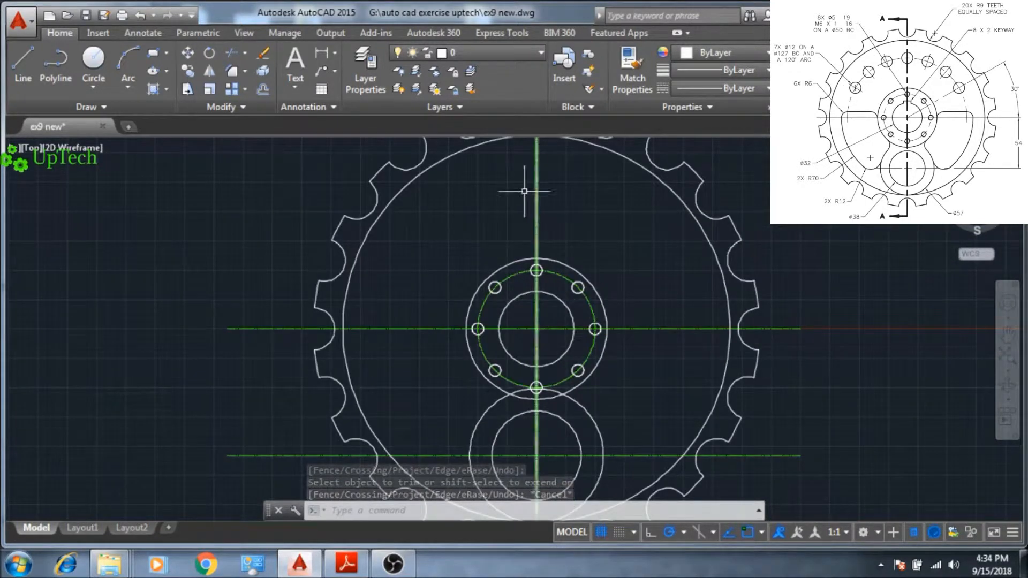
{"action": "left_click", "coordinate": [515, 138]}
{"action": "left_click", "coordinate": [500, 54]}
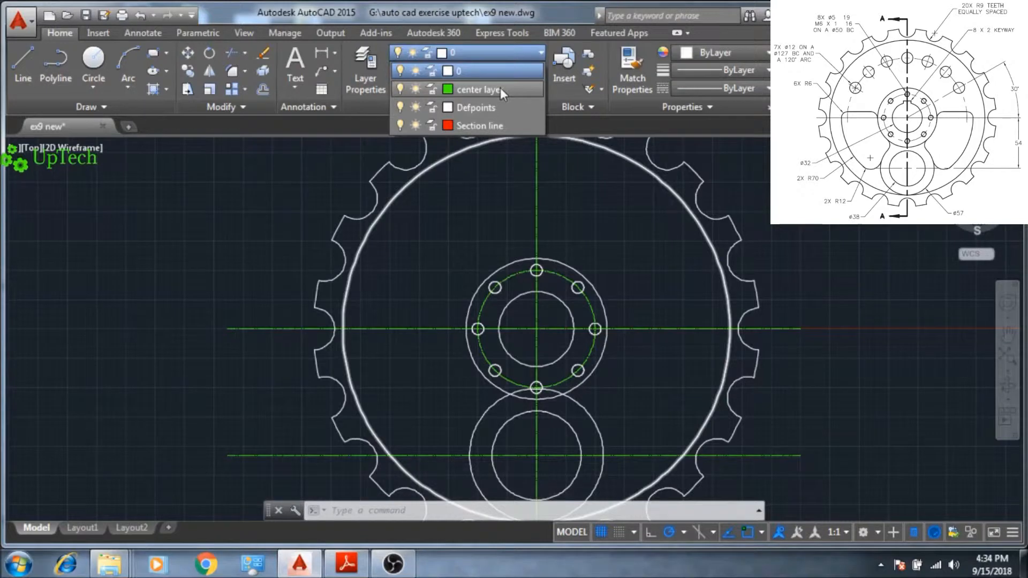
{"action": "left_click", "coordinate": [480, 90]}
{"action": "key", "text": "Escape"}
{"action": "middle_click_drag", "start_coordinate": [620, 253], "coordinate": [621, 282]}
Draw a centre-layer arc of radius 63.5 about the hub centre, running over the top and ending slightly below the horizontal centreline on both sides
{"action": "type", "text": "a"}
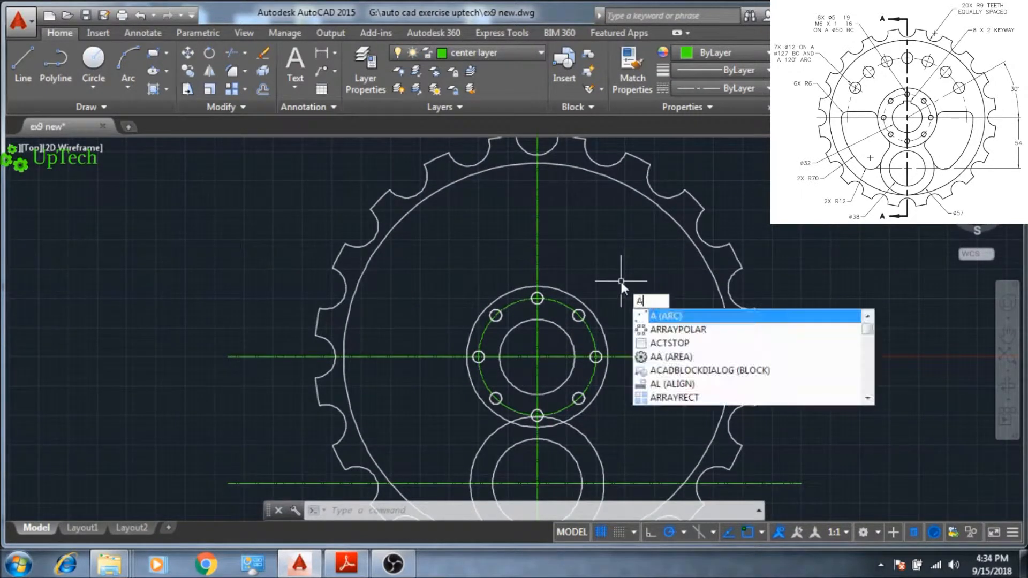
{"action": "key", "text": "Return"}
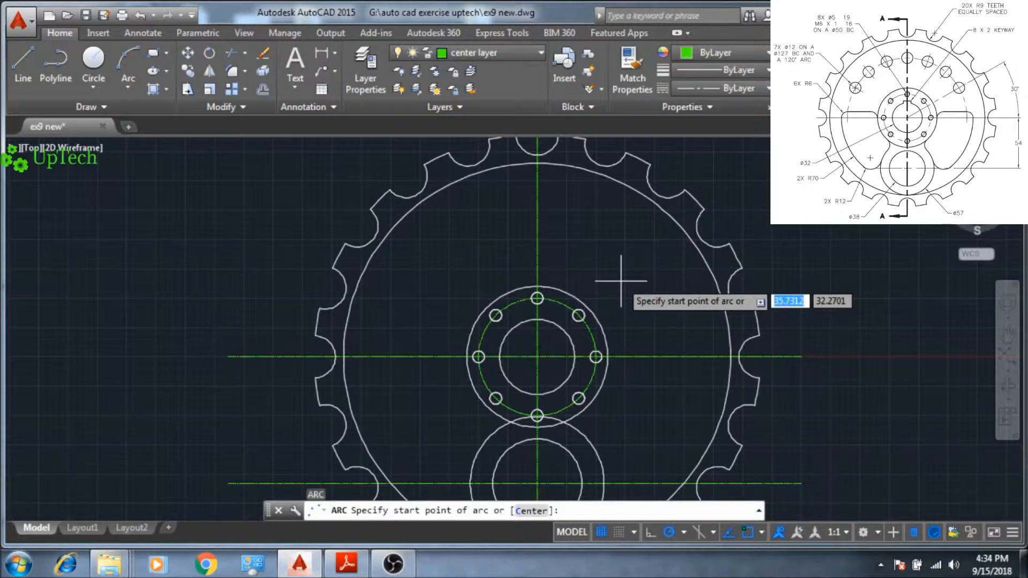
{"action": "type", "text": "c"}
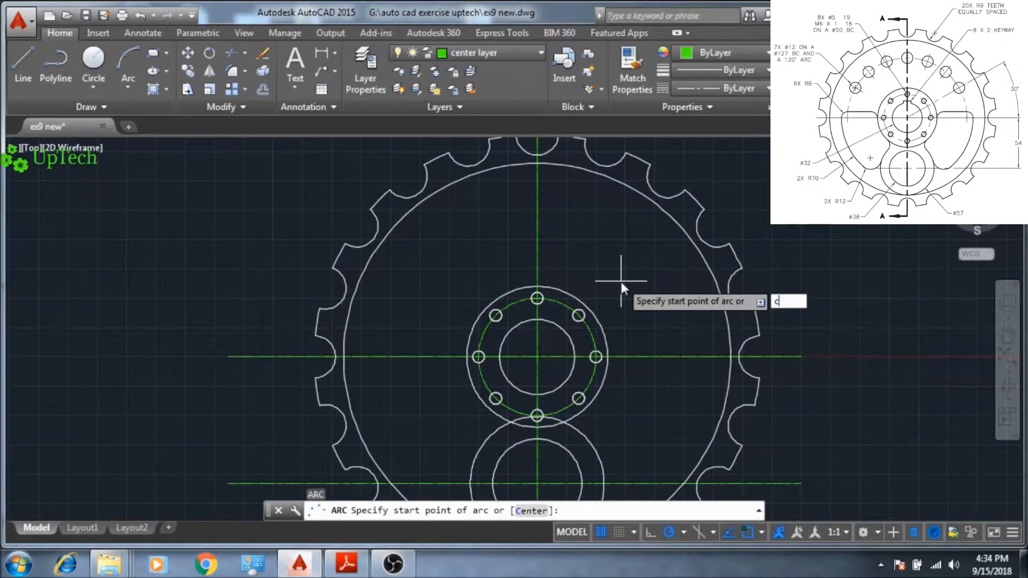
{"action": "key", "text": "Return"}
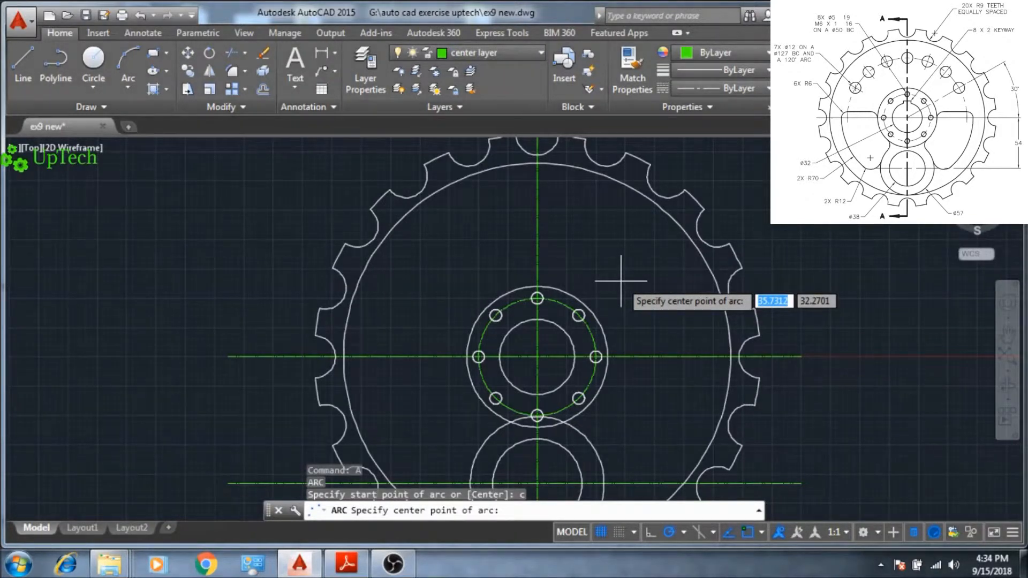
{"action": "left_click", "coordinate": [537, 356]}
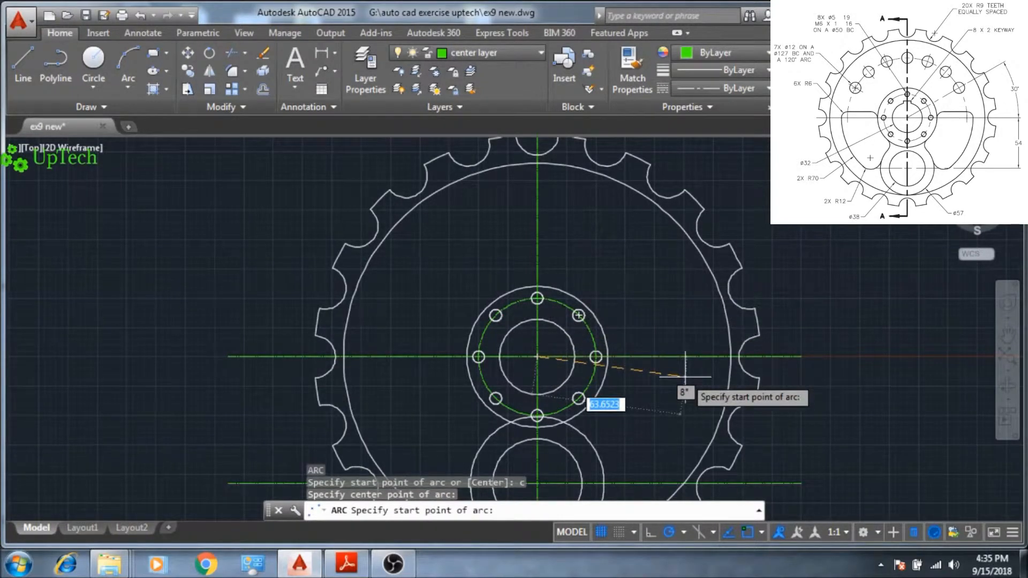
{"action": "type", "text": "63."}
{"action": "key", "text": "Return"}
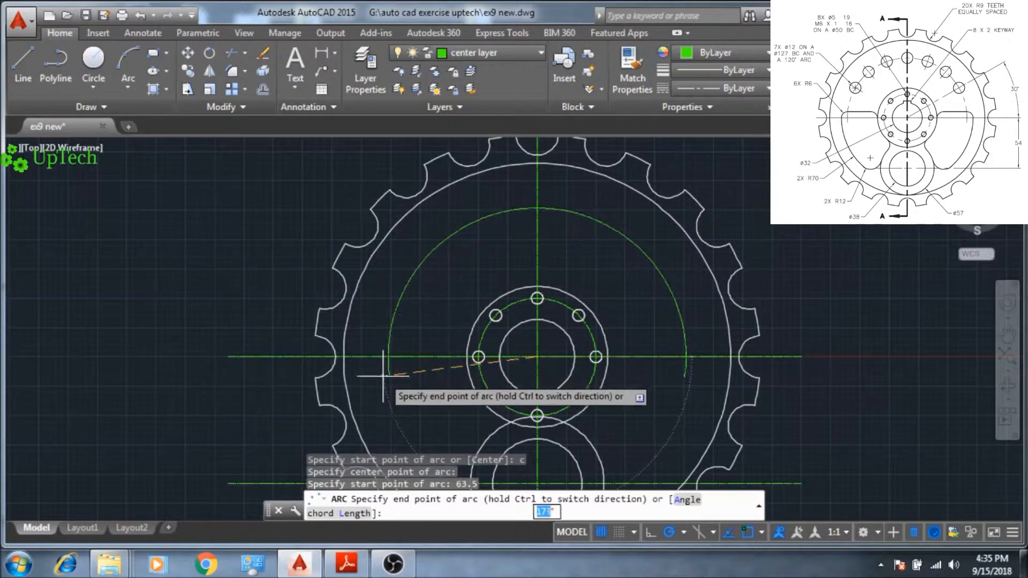
{"action": "left_click", "coordinate": [388, 380]}
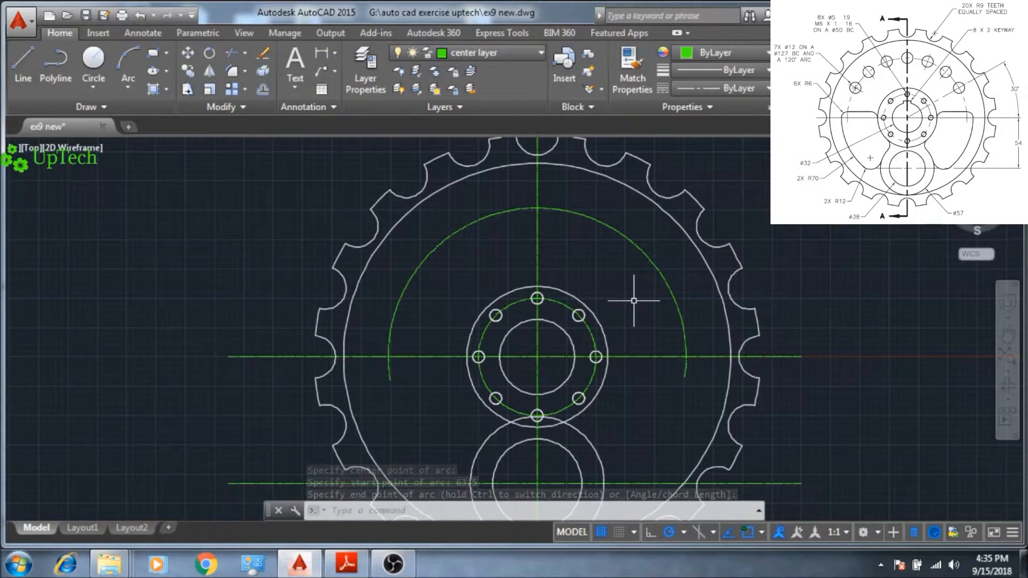
Draw a centre-layer line about 139 long from the hub centre at 30 degrees up to the right, crossing the large hole arc
{"action": "type", "text": "l"}
{"action": "key", "text": "Return"}
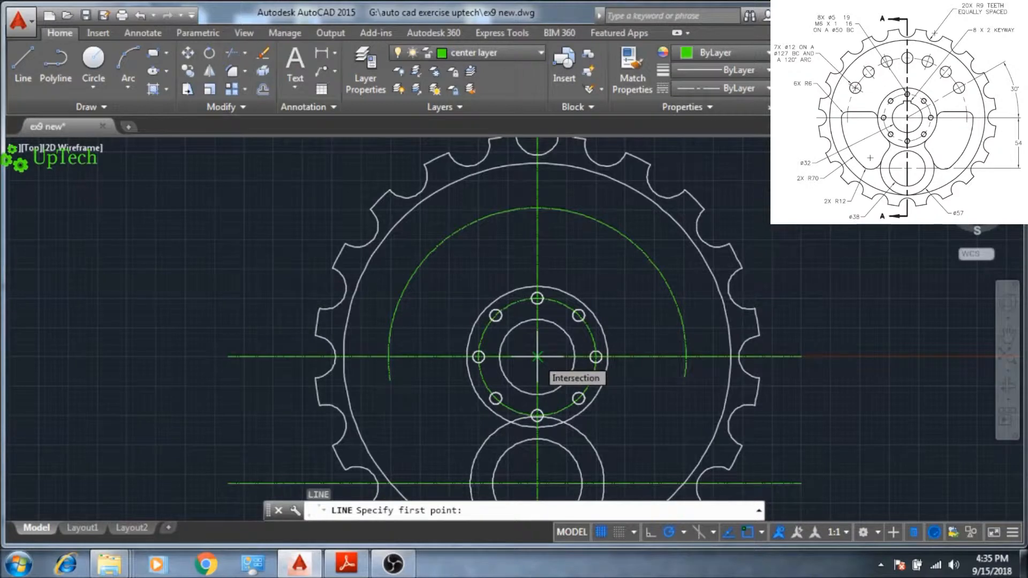
{"action": "left_click", "coordinate": [537, 357]}
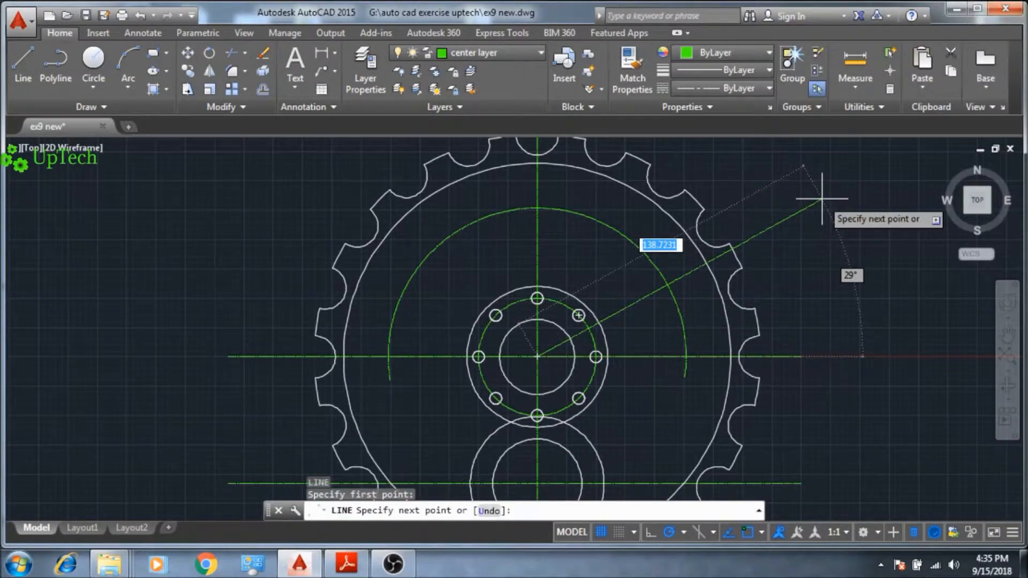
{"action": "key", "text": "Tab"}
{"action": "type", "text": "3"}
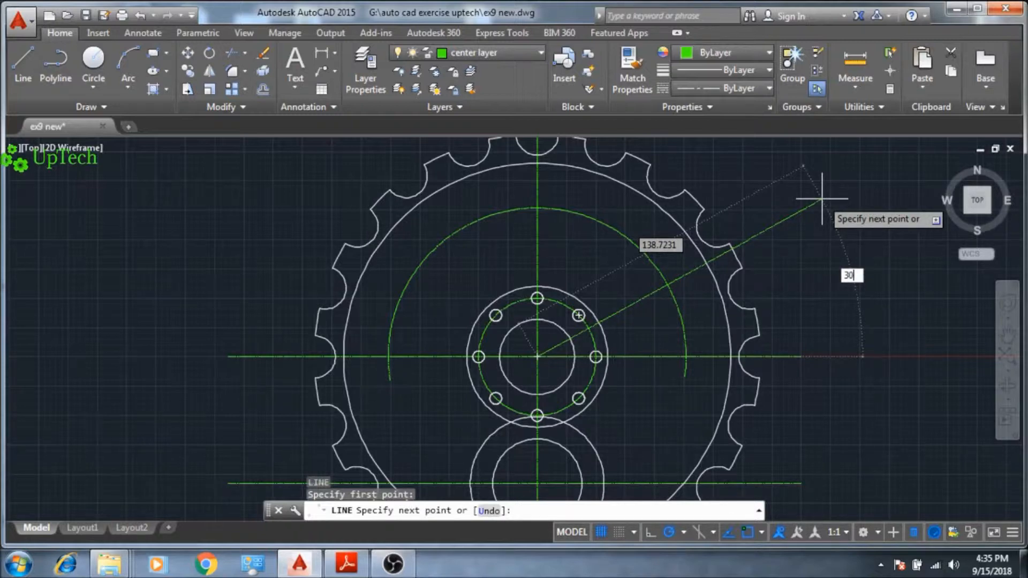
{"action": "type", "text": "0"}
{"action": "key", "text": "Return"}
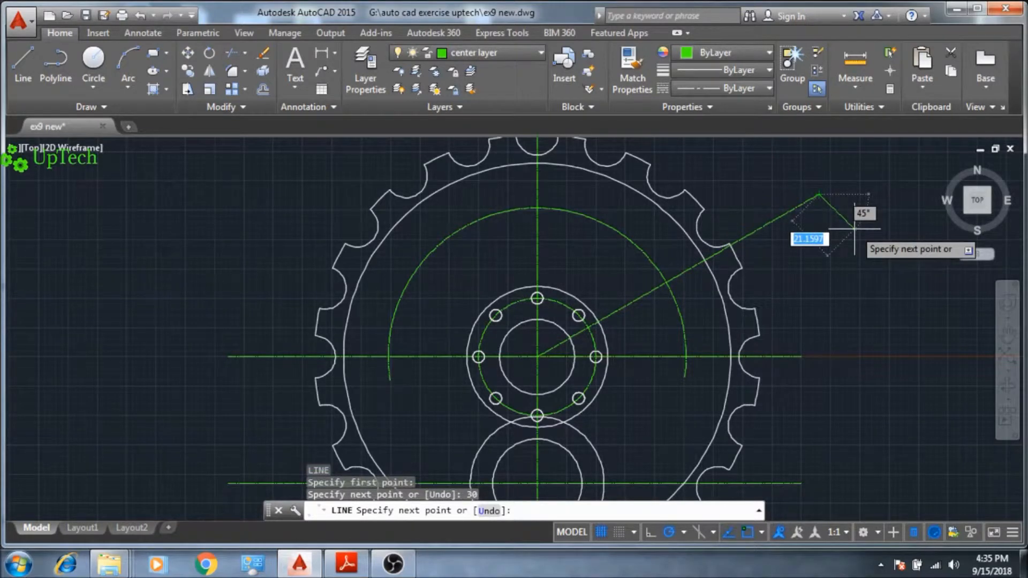
{"action": "key", "text": "Return"}
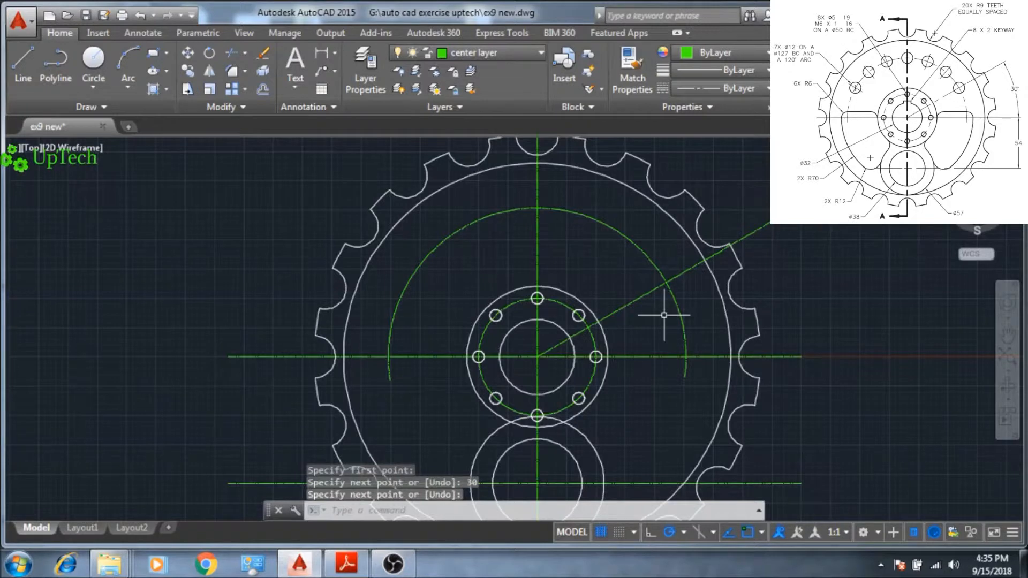
Make layer 0 current and draw a circle of radius 6 where the 30-degree line crosses the large centre-layer arc
{"action": "left_click", "coordinate": [502, 53]}
{"action": "left_click", "coordinate": [502, 67]}
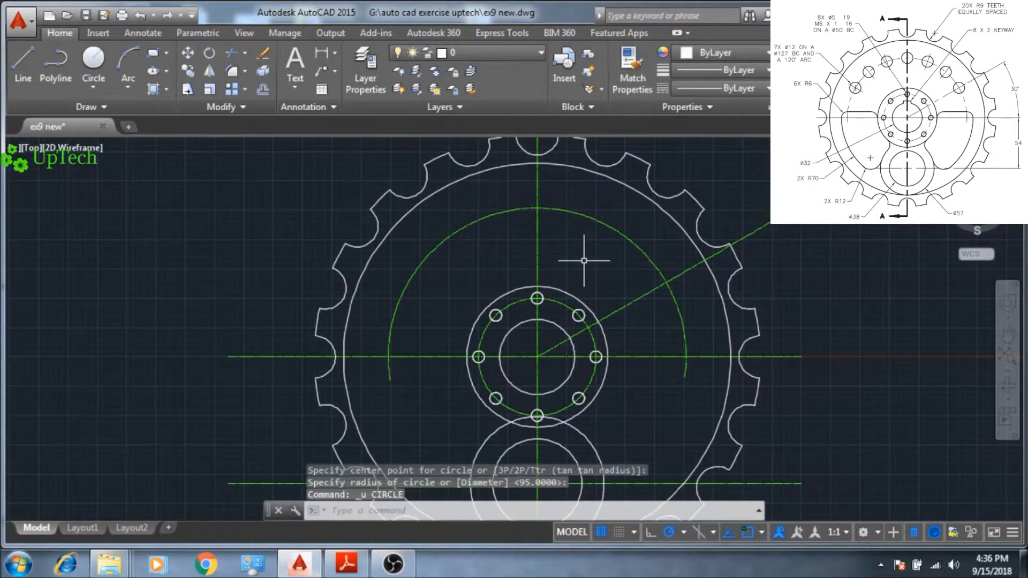
{"action": "type", "text": "c"}
{"action": "key", "text": "Return"}
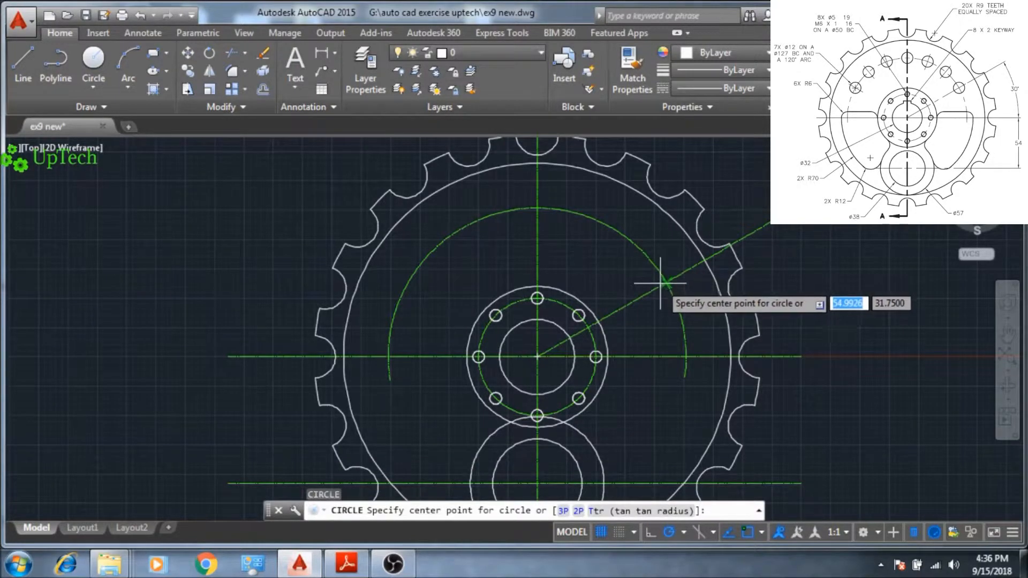
{"action": "left_click", "coordinate": [664, 282]}
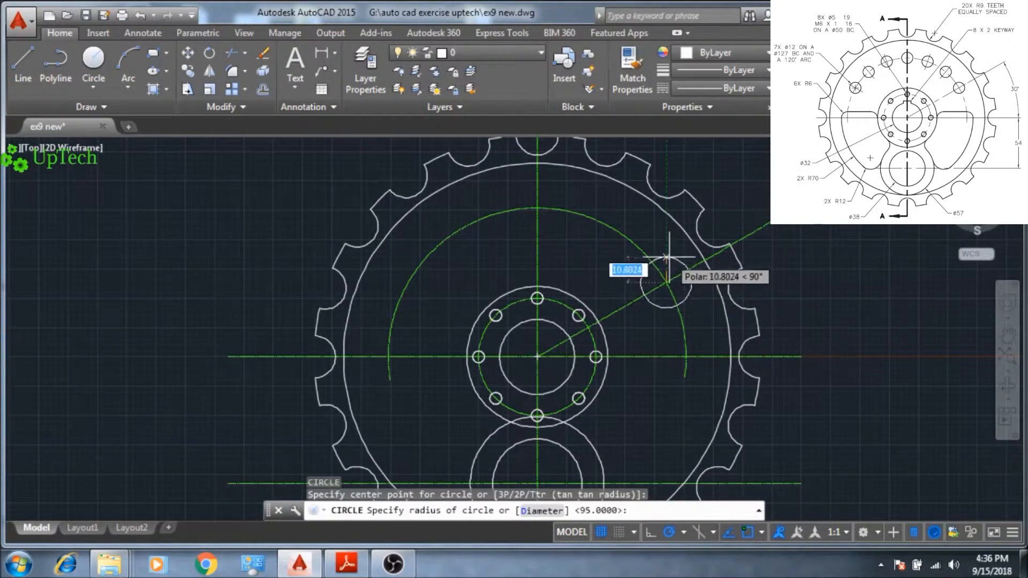
{"action": "type", "text": "6"}
{"action": "key", "text": "Return"}
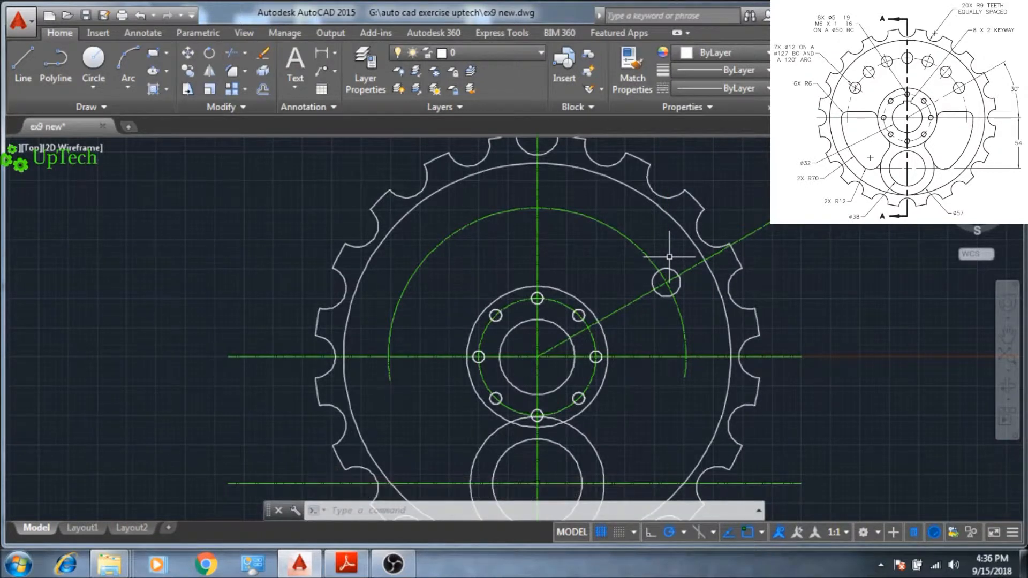
Create a polar array of the radius 6 circle and its angled line about the hub centre with 7 items filling 120 degrees
{"action": "type", "text": "Ar"}
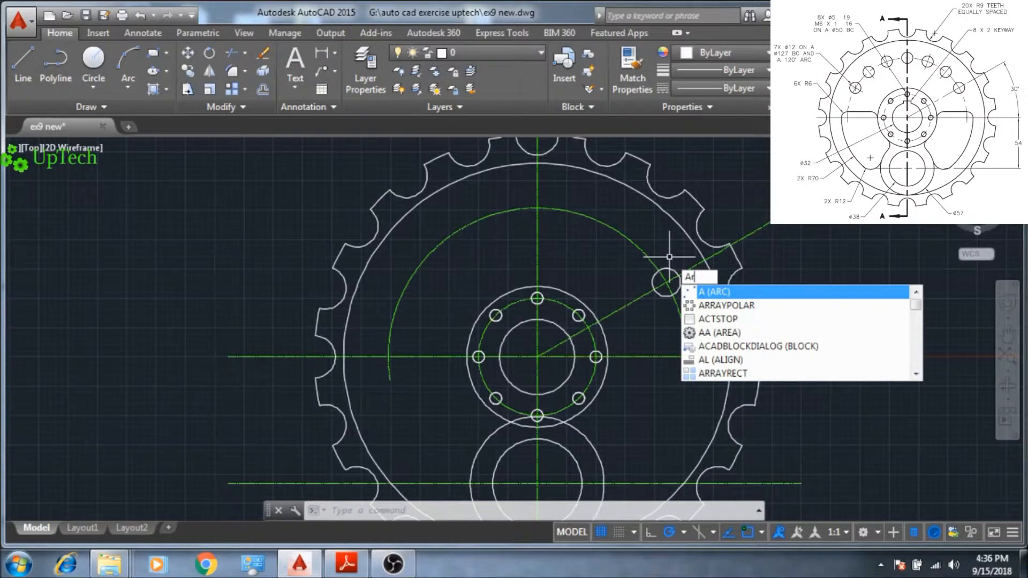
{"action": "type", "text": "r"}
{"action": "key", "text": "Down"}
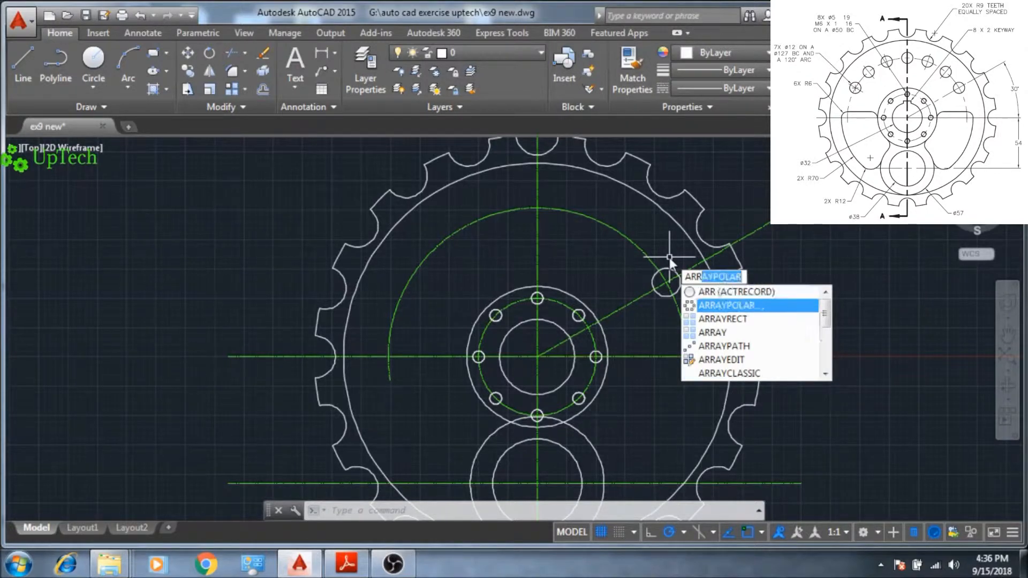
{"action": "key", "text": "Return"}
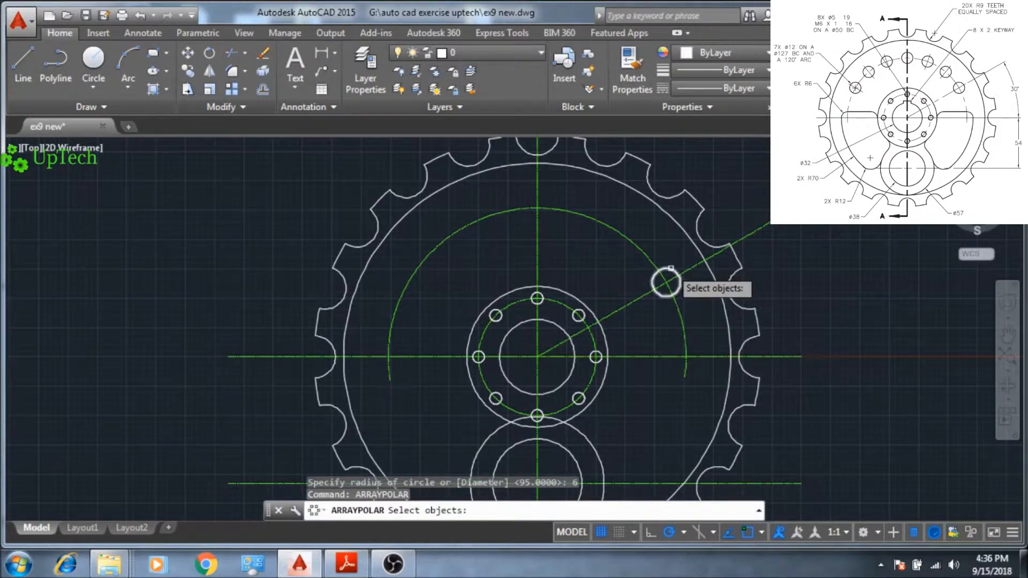
{"action": "left_click", "coordinate": [671, 268]}
{"action": "left_click", "coordinate": [679, 276]}
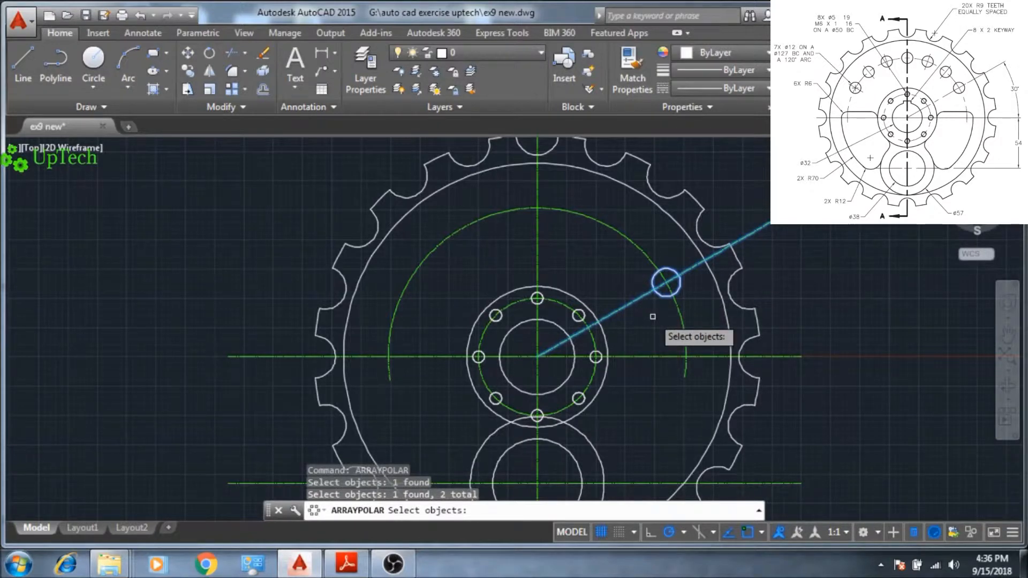
{"action": "key", "text": "Return"}
{"action": "left_click", "coordinate": [537, 357]}
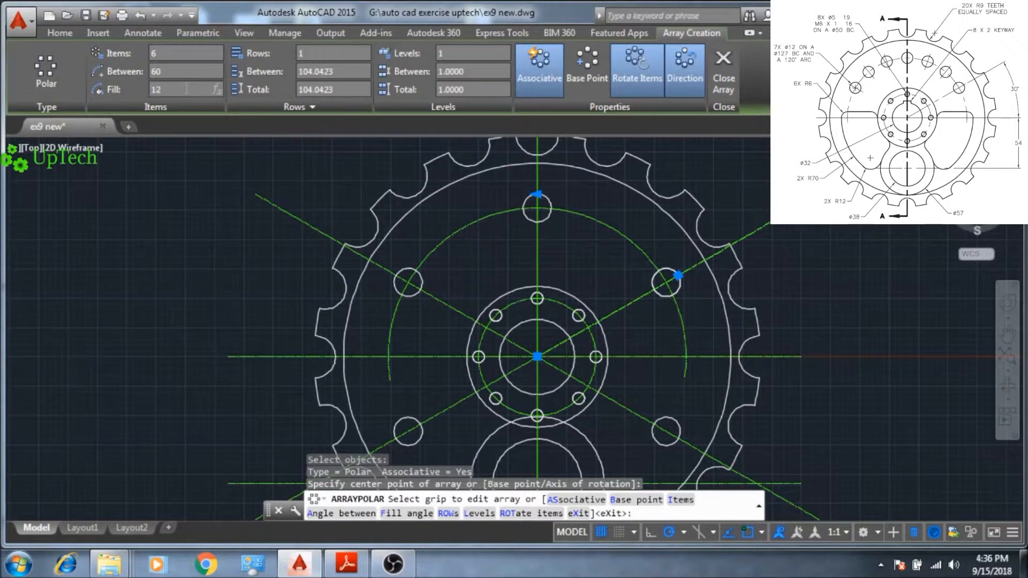
{"action": "left_click", "coordinate": [183, 56]}
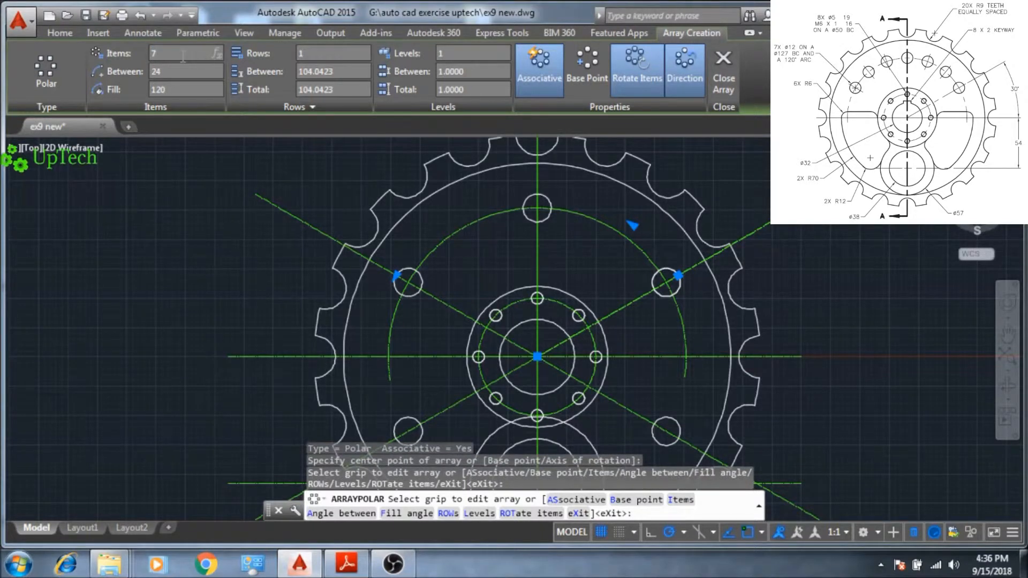
{"action": "type", "text": "7"}
{"action": "key", "text": "Return"}
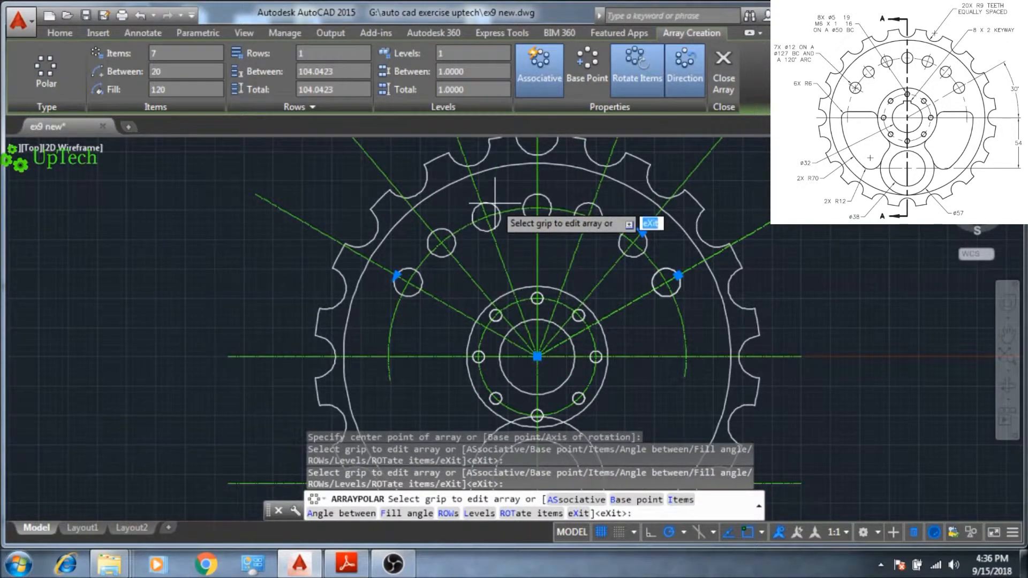
{"action": "key", "text": "Return"}
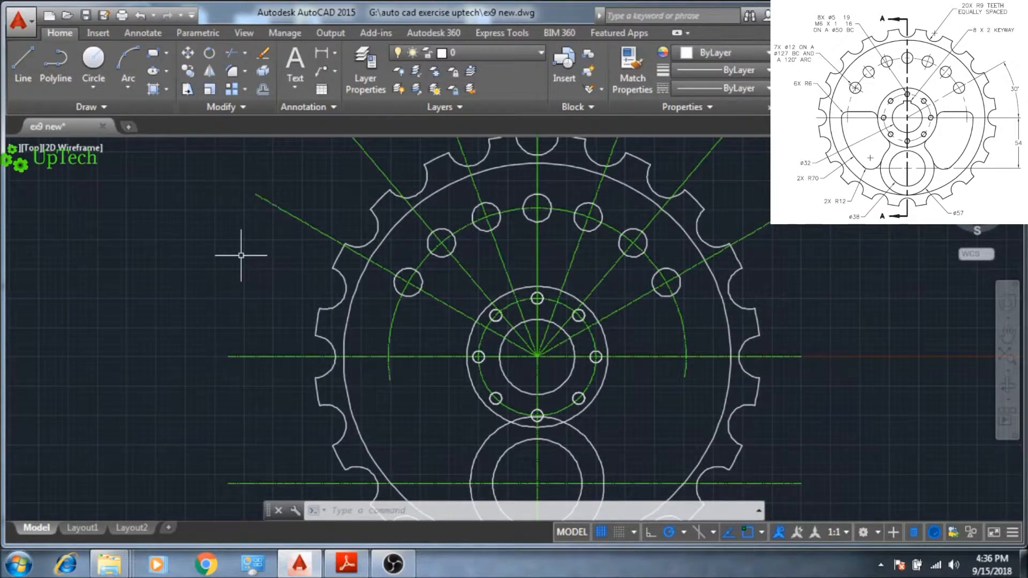
Explode the polar array of seven holes and radial lines into separate objects
{"action": "type", "text": "x"}
{"action": "key", "text": "Return"}
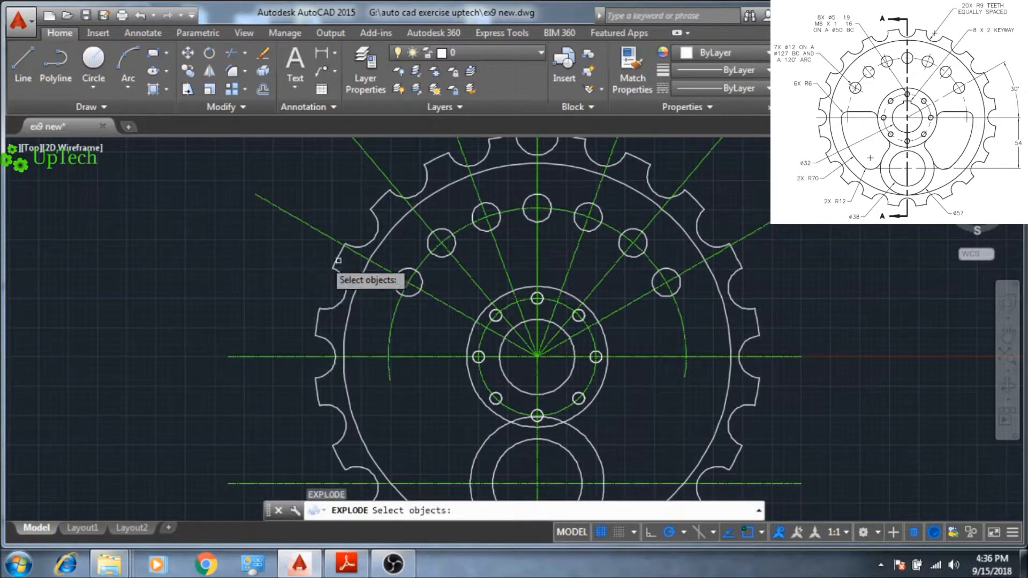
{"action": "left_click", "coordinate": [427, 289]}
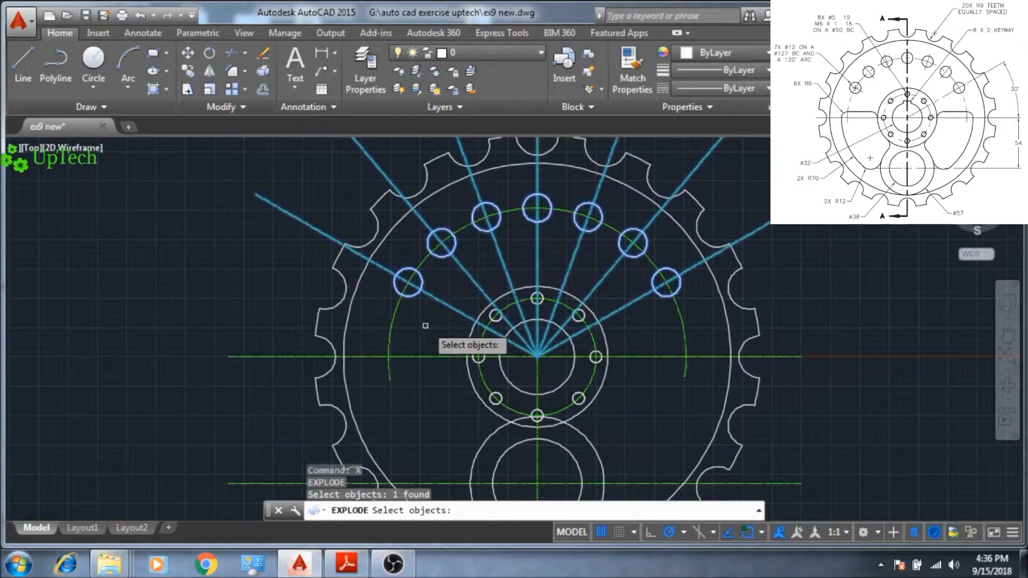
{"action": "key", "text": "Return"}
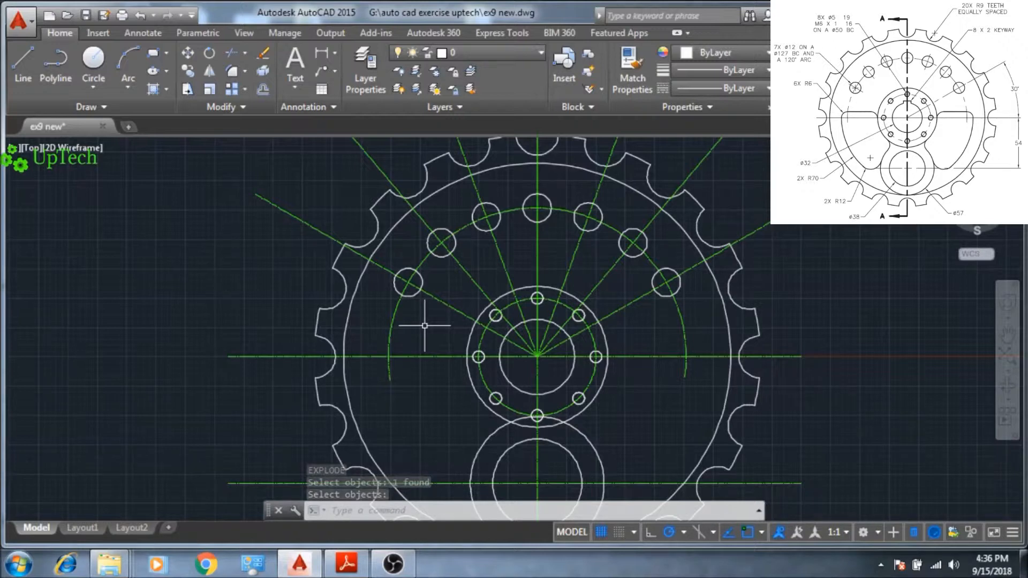
Draw an arc centred on the hub just inside the seven holes, spanning across all the radial lines
{"action": "type", "text": "a"}
{"action": "key", "text": "Return"}
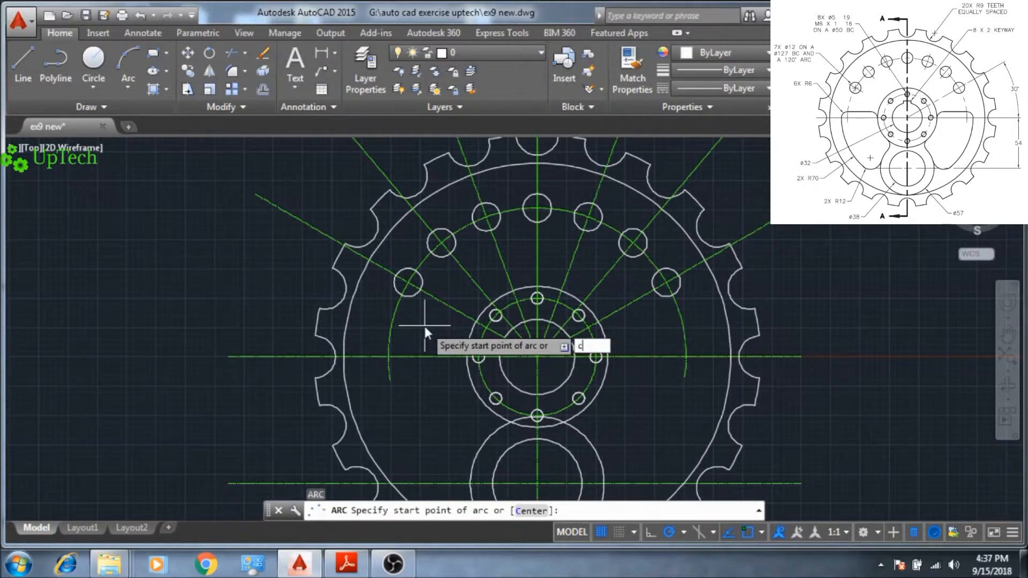
{"action": "type", "text": "c"}
{"action": "key", "text": "Return"}
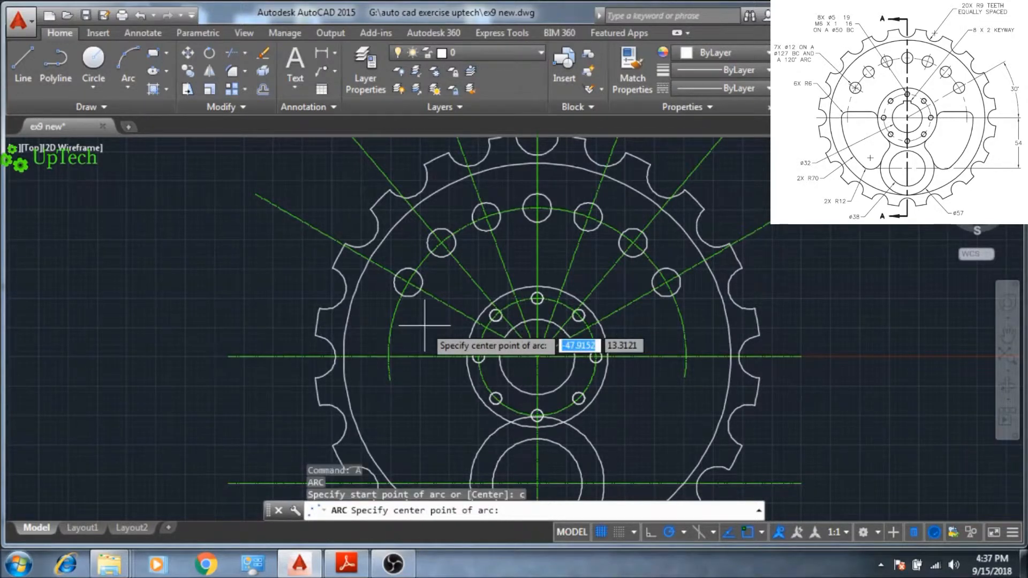
{"action": "left_click", "coordinate": [537, 355]}
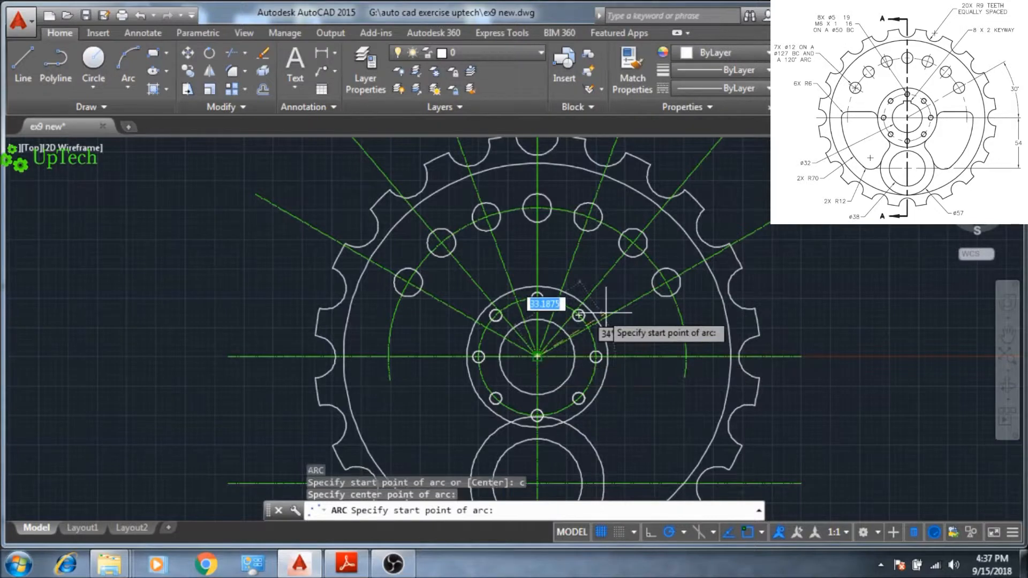
{"action": "left_click", "coordinate": [662, 333]}
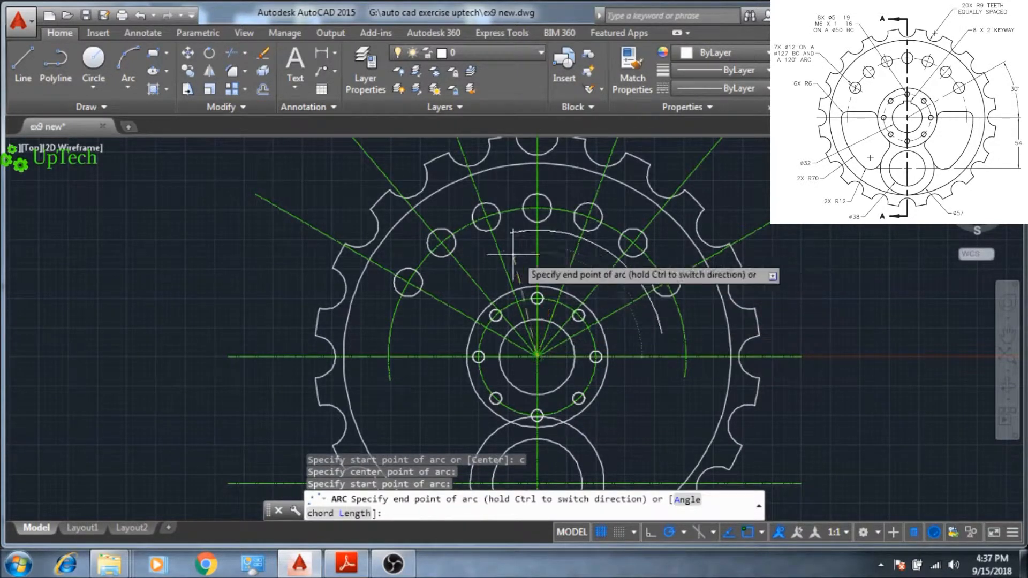
{"action": "left_click", "coordinate": [418, 318]}
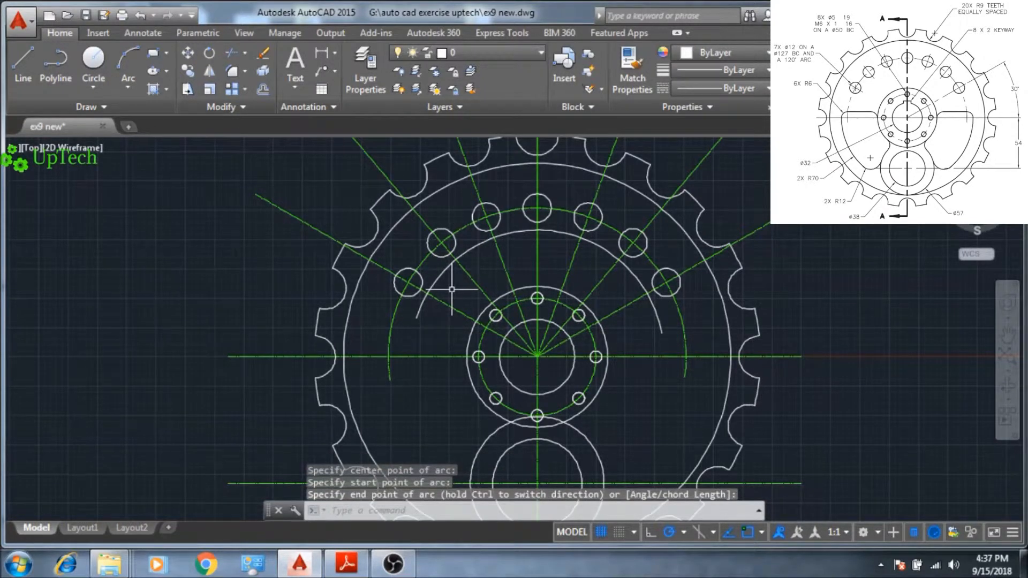
Offset the arc inside the seven holes outward by 20, placing the copy just outside the holes
{"action": "type", "text": "O"}
{"action": "key", "text": "Return"}
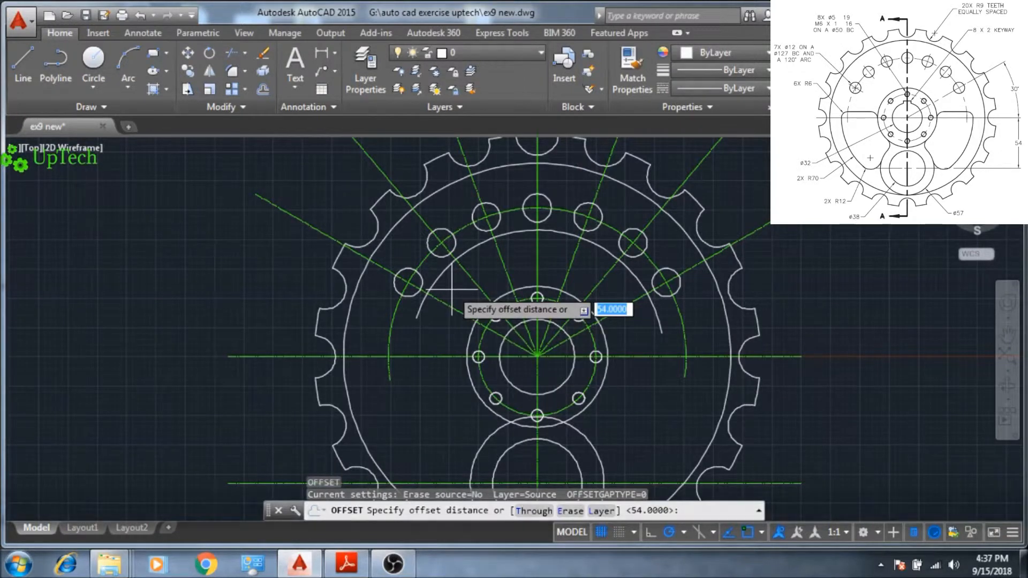
{"action": "type", "text": "20"}
{"action": "key", "text": "Return"}
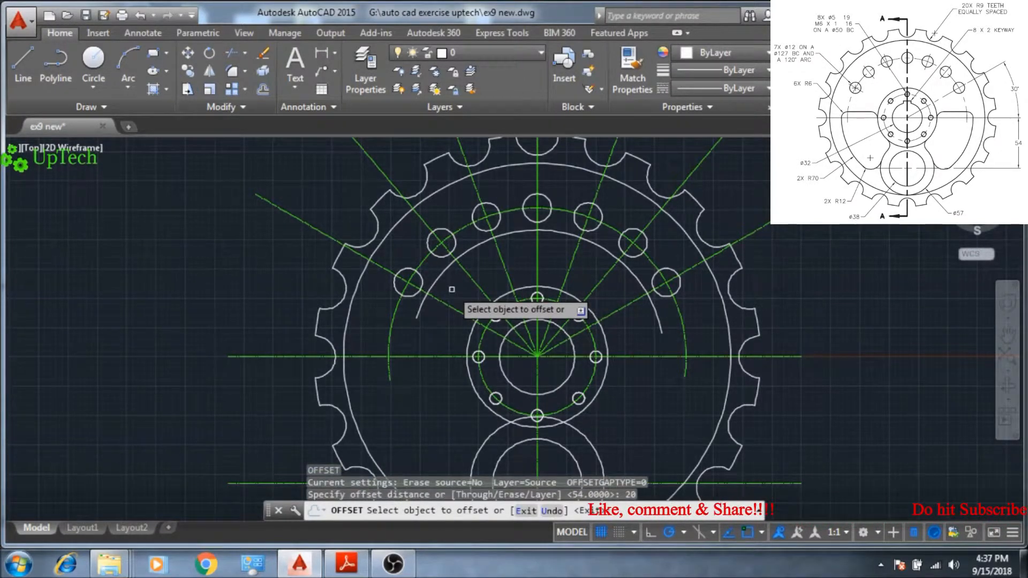
{"action": "left_click", "coordinate": [514, 231]}
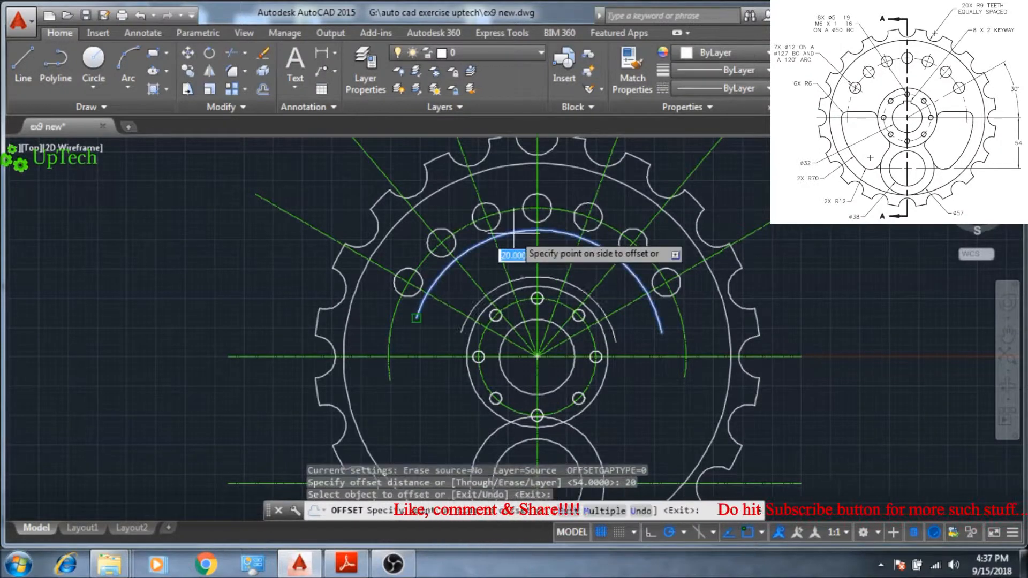
{"action": "left_click", "coordinate": [513, 195]}
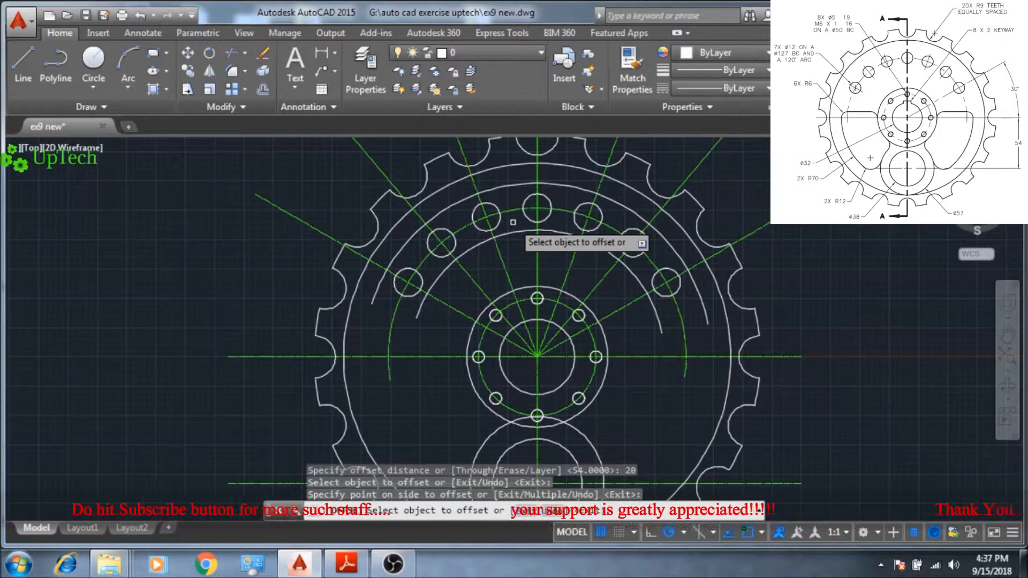
{"action": "key", "text": "Escape"}
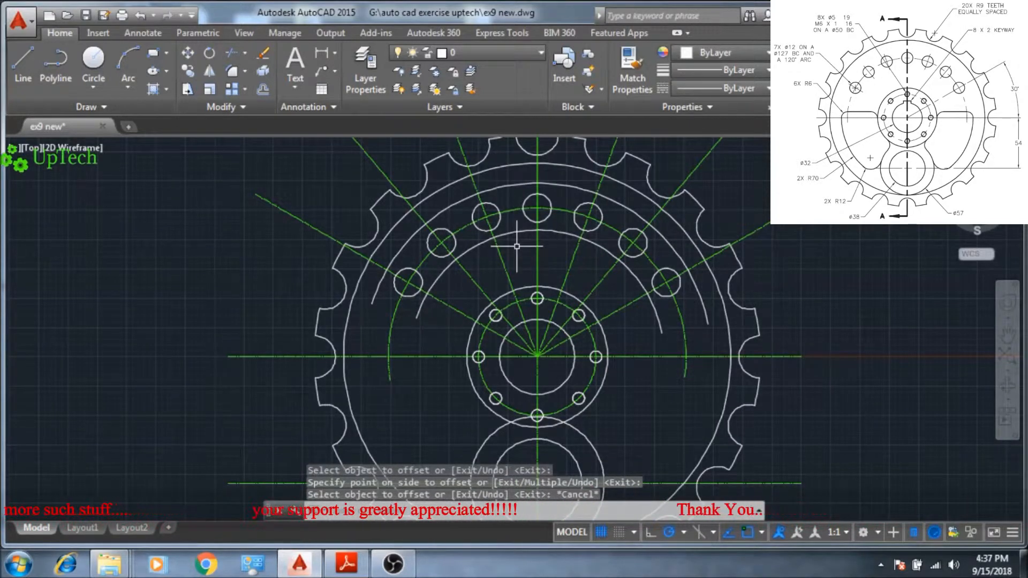
Trim away the inner portions of the five slanted radial lines between the hub centre and the inner arc, leaving the 30° line on the right
{"action": "type", "text": "TR"}
{"action": "key", "text": "Return"}
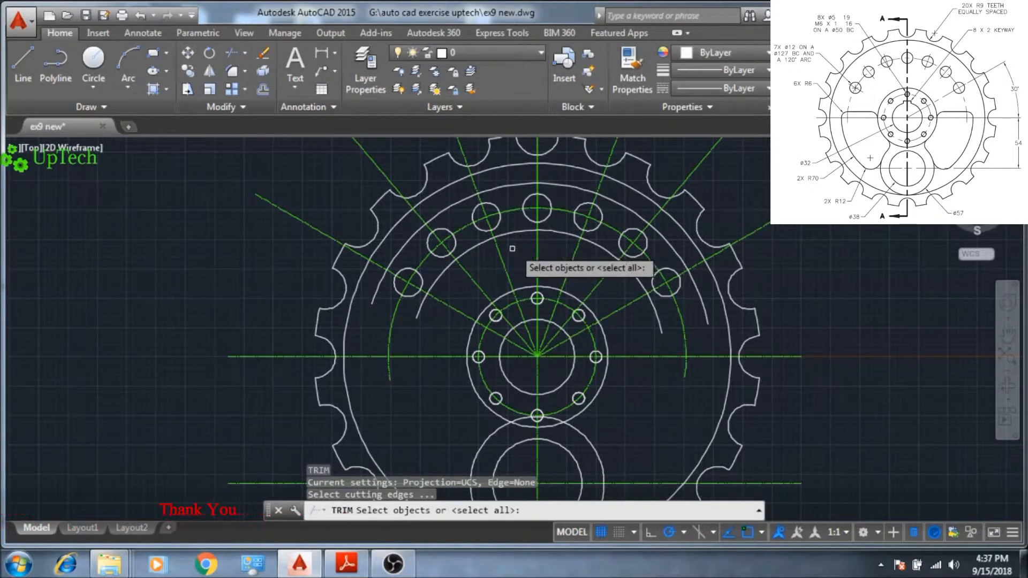
{"action": "left_click", "coordinate": [443, 301]}
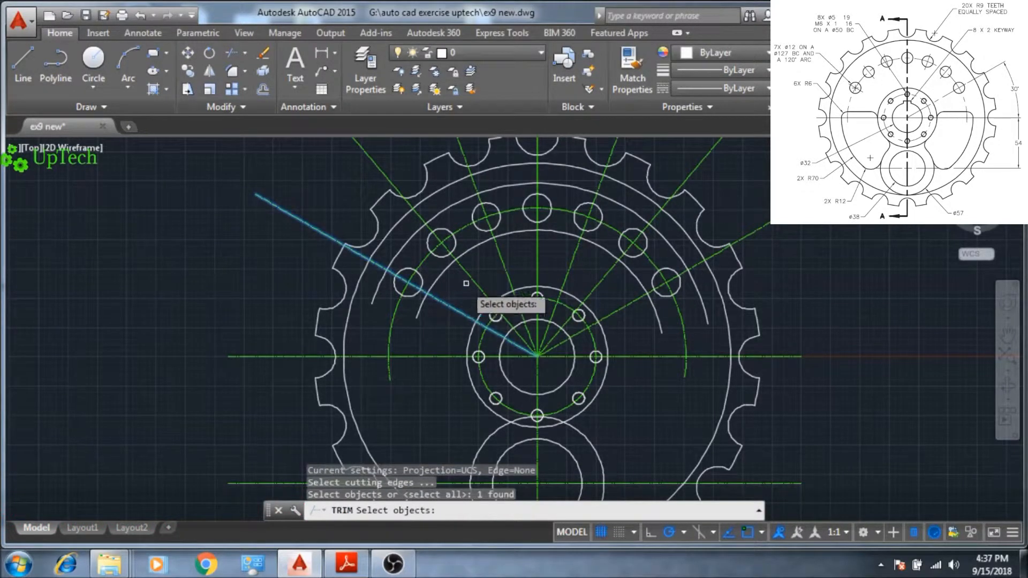
{"action": "left_click", "coordinate": [471, 281]}
{"action": "left_click", "coordinate": [503, 266]}
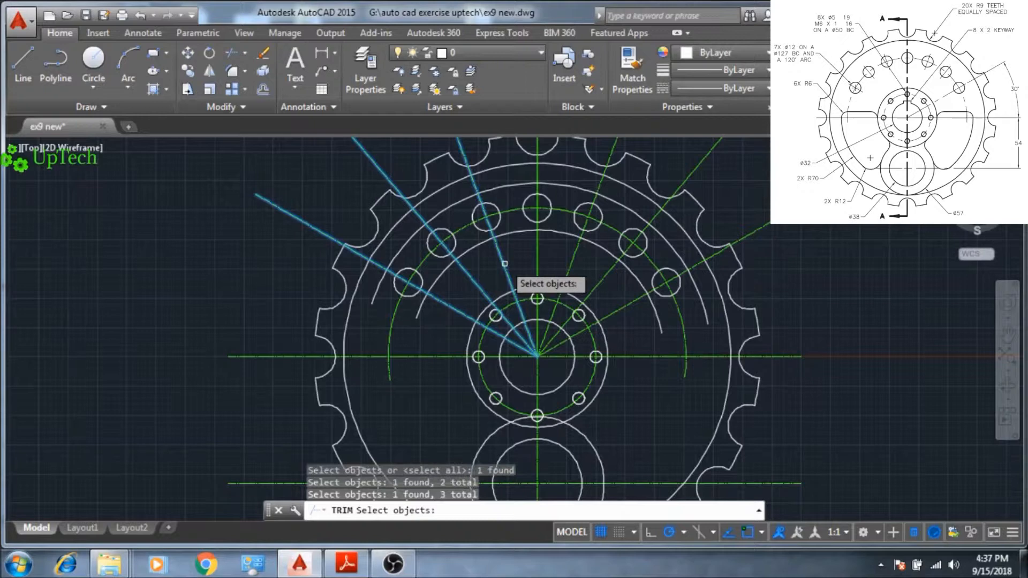
{"action": "left_click", "coordinate": [569, 262]}
{"action": "left_click", "coordinate": [604, 276]}
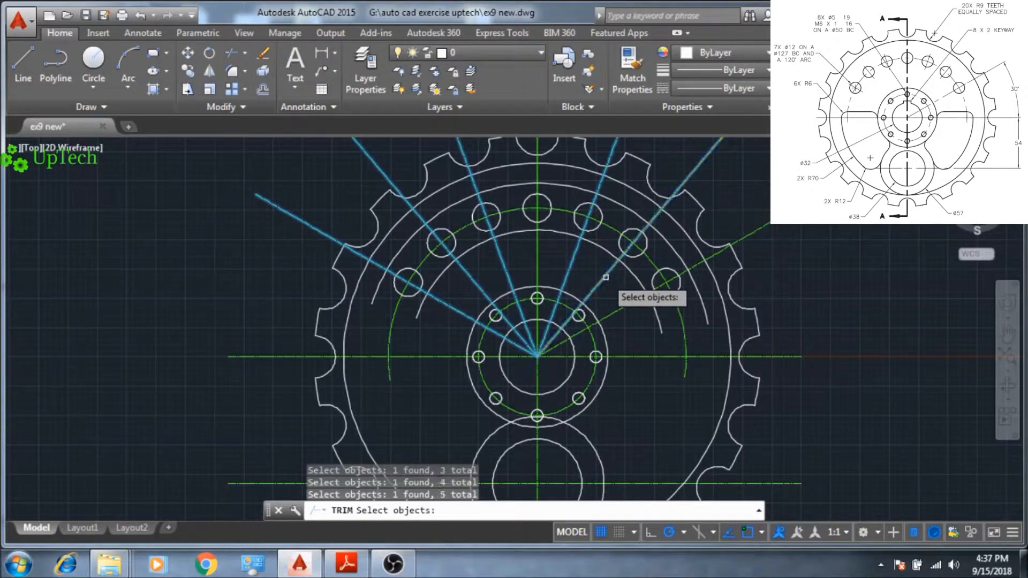
{"action": "left_click", "coordinate": [636, 273]}
{"action": "left_click", "coordinate": [641, 268]}
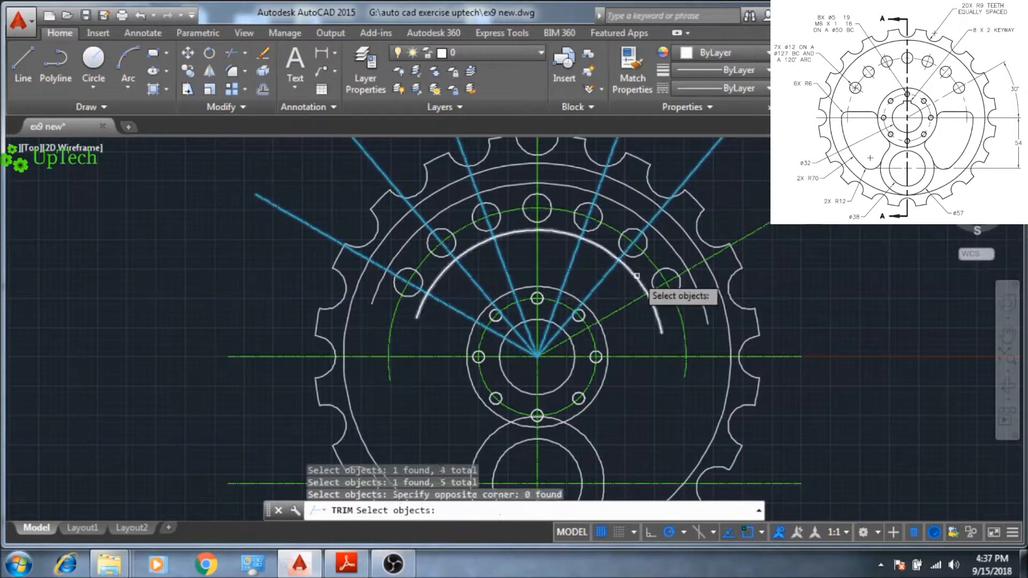
{"action": "left_click", "coordinate": [632, 273]}
{"action": "left_click", "coordinate": [667, 243]}
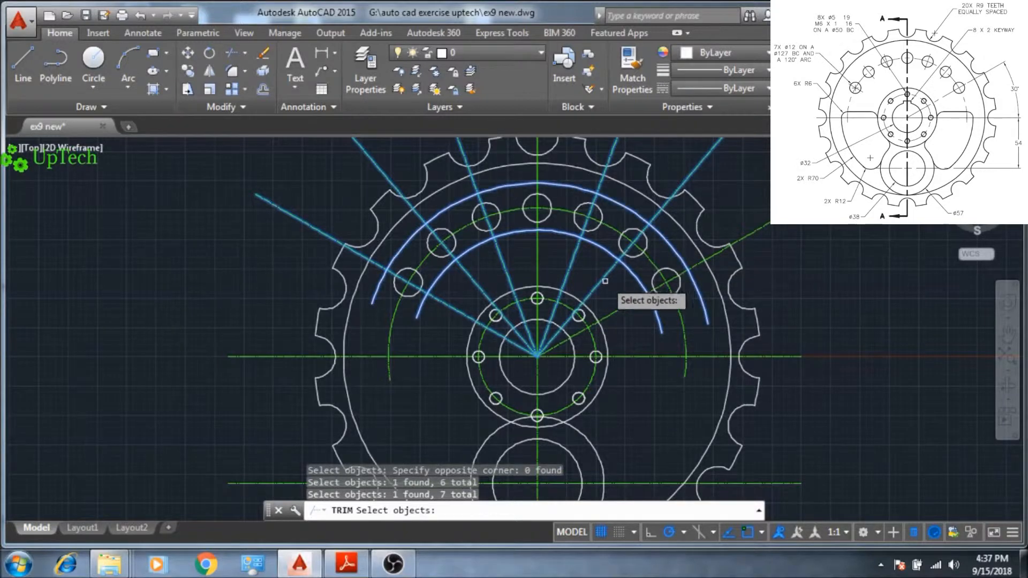
{"action": "key", "text": "Return"}
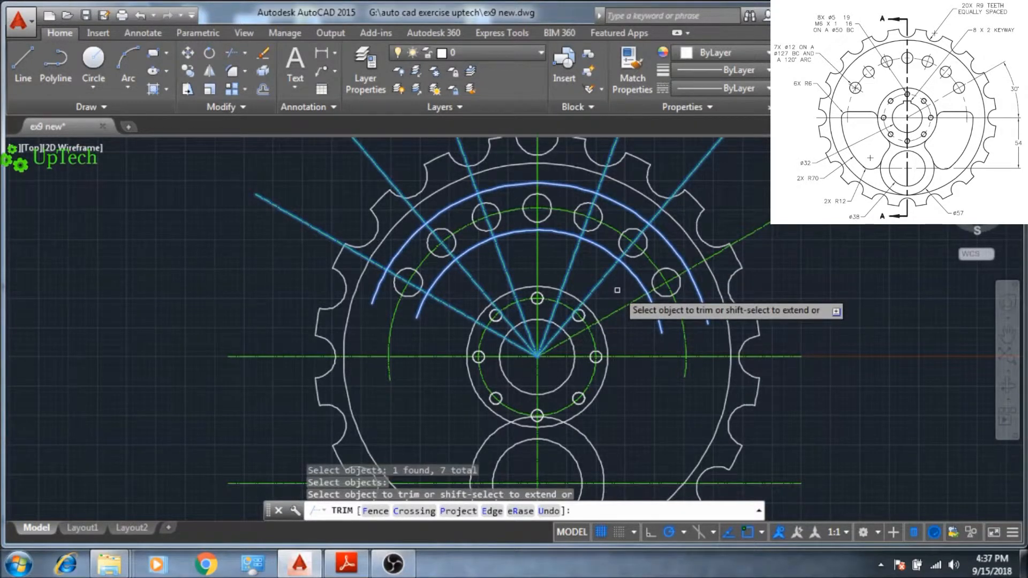
{"action": "left_click", "coordinate": [601, 281]}
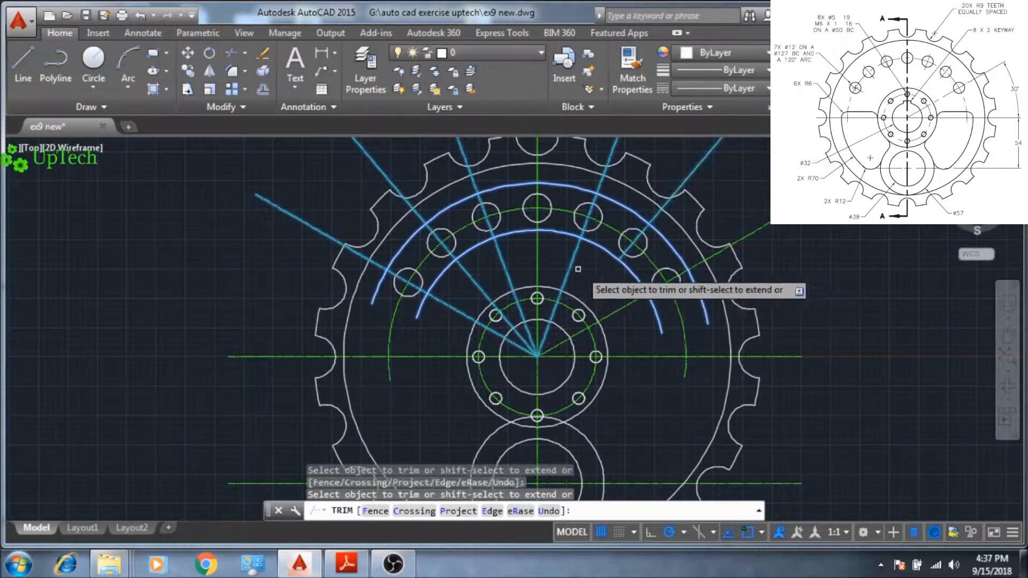
{"action": "left_click", "coordinate": [571, 268]}
{"action": "left_click", "coordinate": [501, 263]}
{"action": "left_click", "coordinate": [482, 289]}
{"action": "left_click", "coordinate": [453, 308]}
Trim the outer ends of the same five slanted radial lines back to the outer arc
{"action": "left_click", "coordinate": [609, 169]}
{"action": "left_click", "coordinate": [674, 188]}
{"action": "left_click", "coordinate": [474, 182]}
{"action": "left_click", "coordinate": [431, 210]}
{"action": "left_click", "coordinate": [368, 259]}
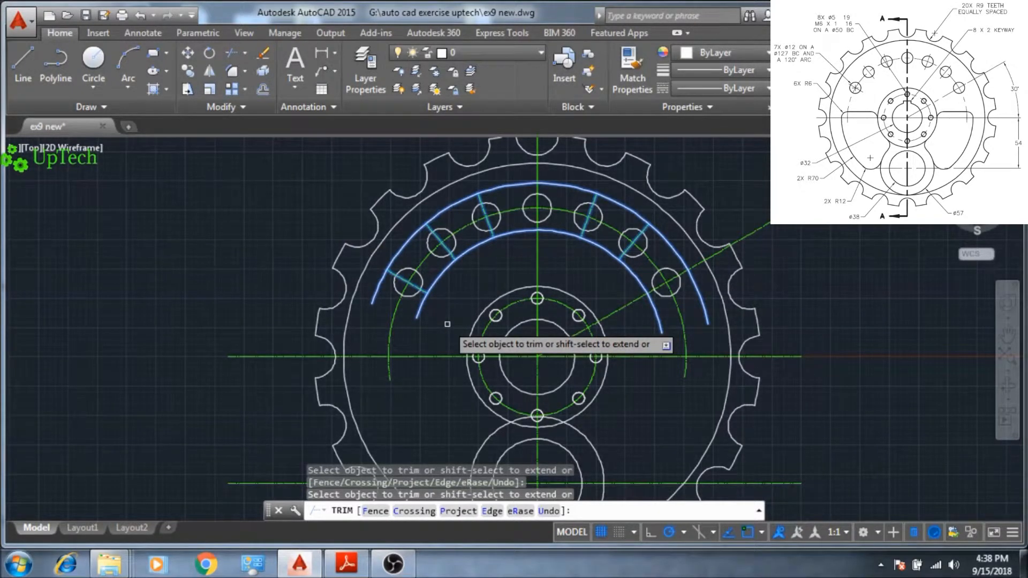
{"action": "key", "text": "Escape"}
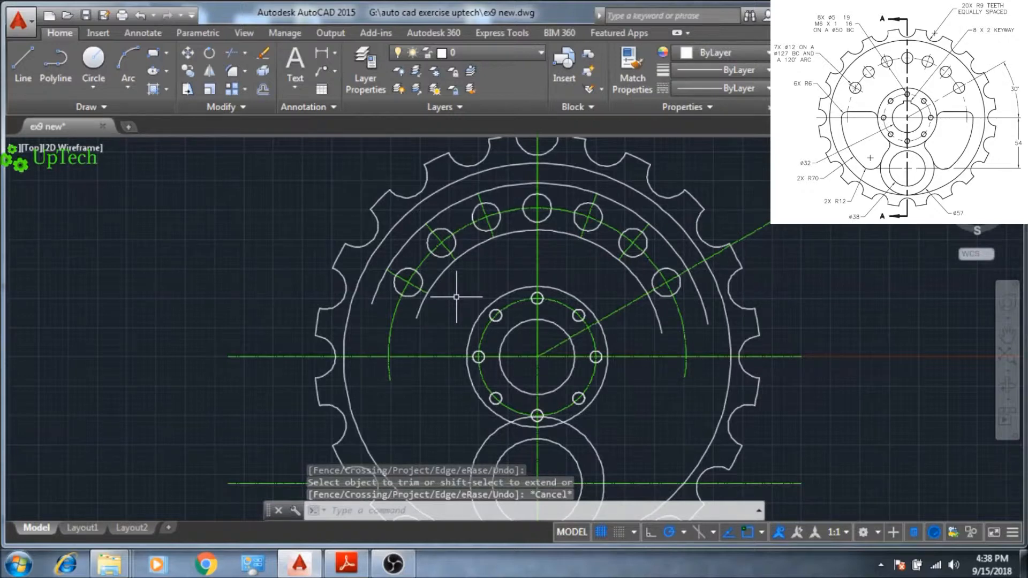
Erase the two helper arcs inside and outside the row of seven holes
{"action": "type", "text": "E"}
{"action": "key", "text": "Return"}
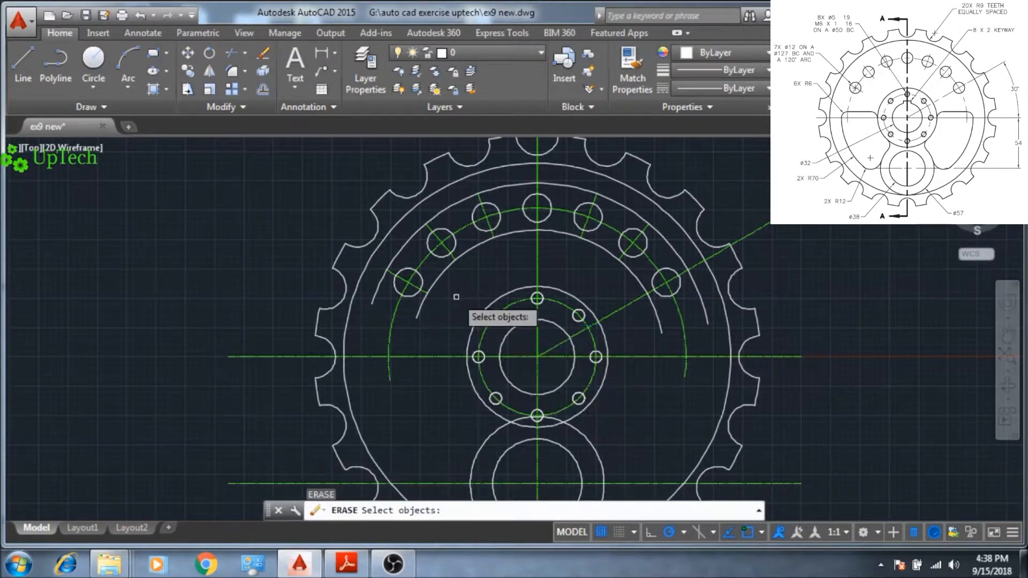
{"action": "left_click", "coordinate": [443, 274]}
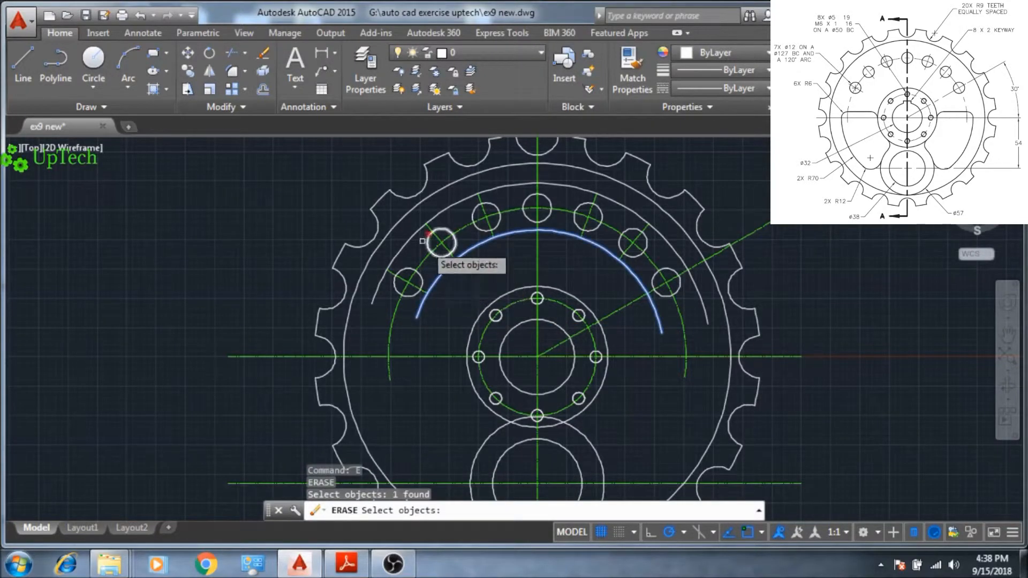
{"action": "left_click", "coordinate": [422, 229]}
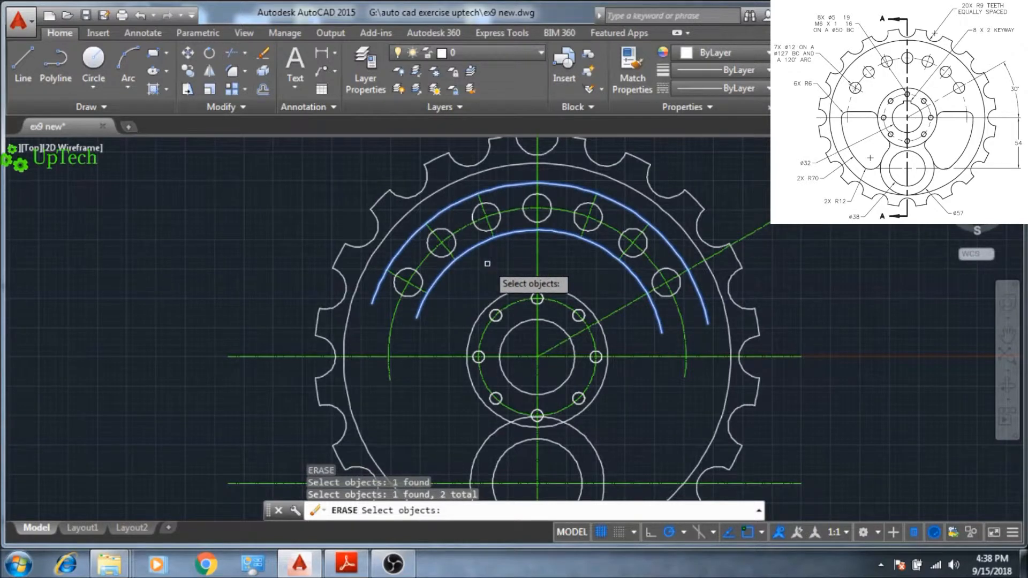
{"action": "key", "text": "Return"}
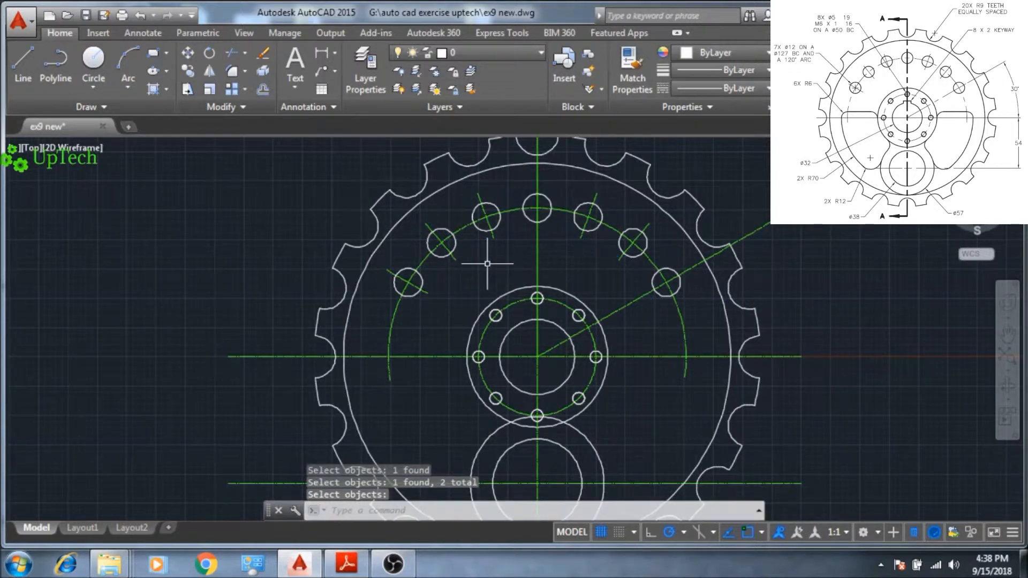
Draw a radius 6 circle where the hole-pattern arc crosses the horizontal centreline on the right side of the hub
{"action": "scroll", "coordinate": [493, 265], "scroll_direction": "down", "scroll_amount": 2}
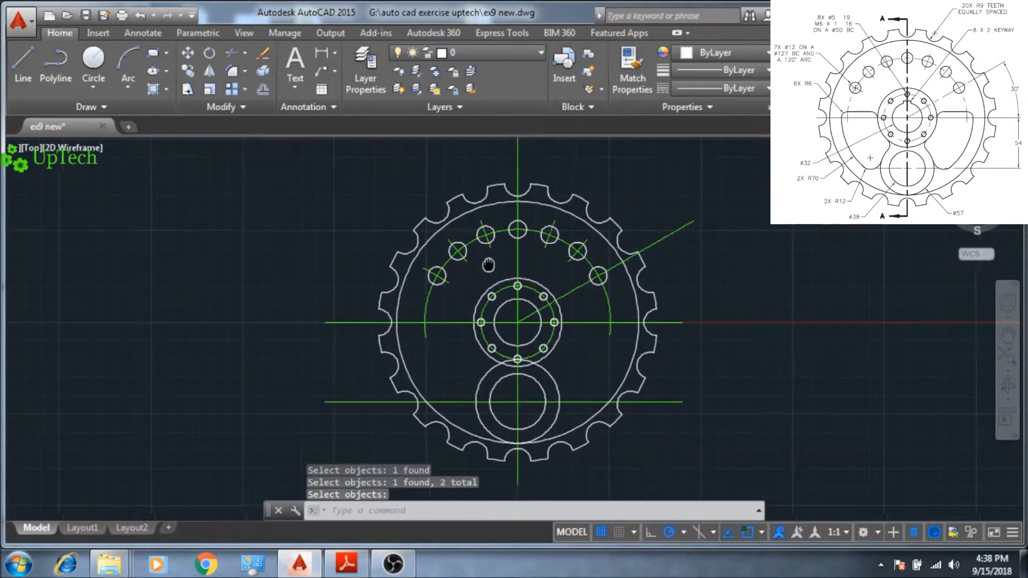
{"action": "scroll", "coordinate": [582, 324], "scroll_direction": "up", "scroll_amount": 2}
{"action": "scroll", "coordinate": [589, 332], "scroll_direction": "up", "scroll_amount": 4}
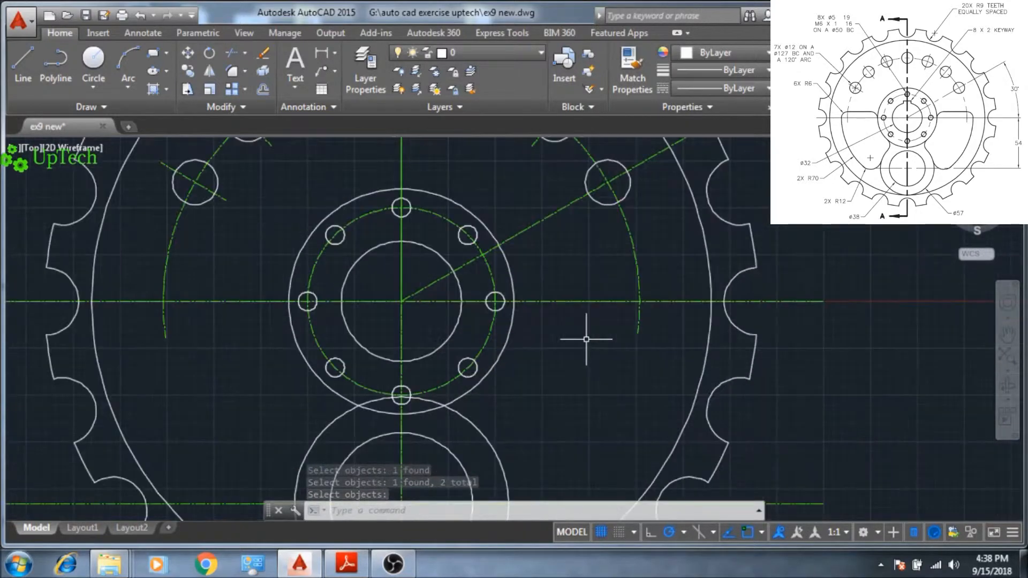
{"action": "middle_click_drag", "start_coordinate": [578, 343], "coordinate": [563, 337]}
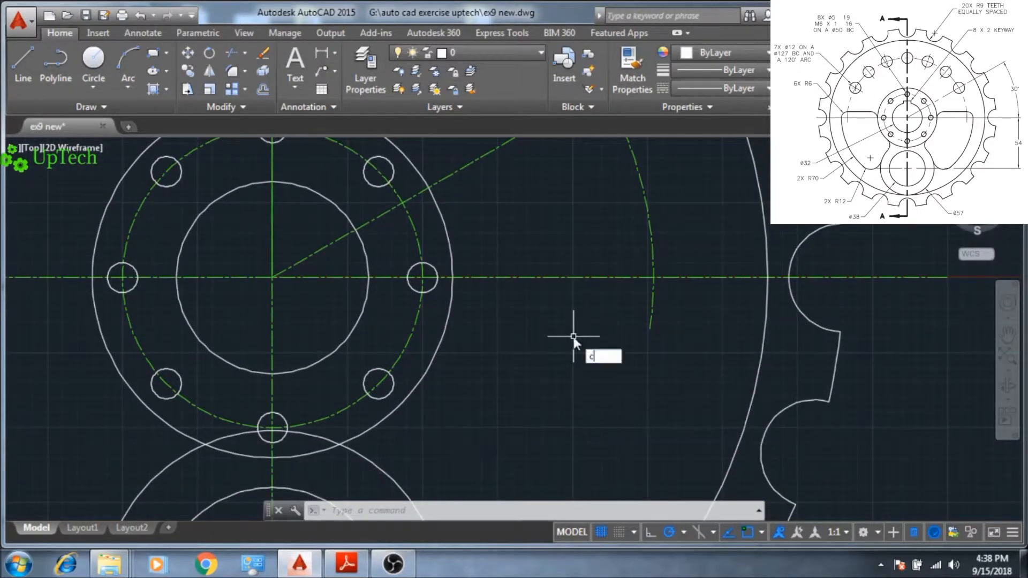
{"action": "key", "text": "Return"}
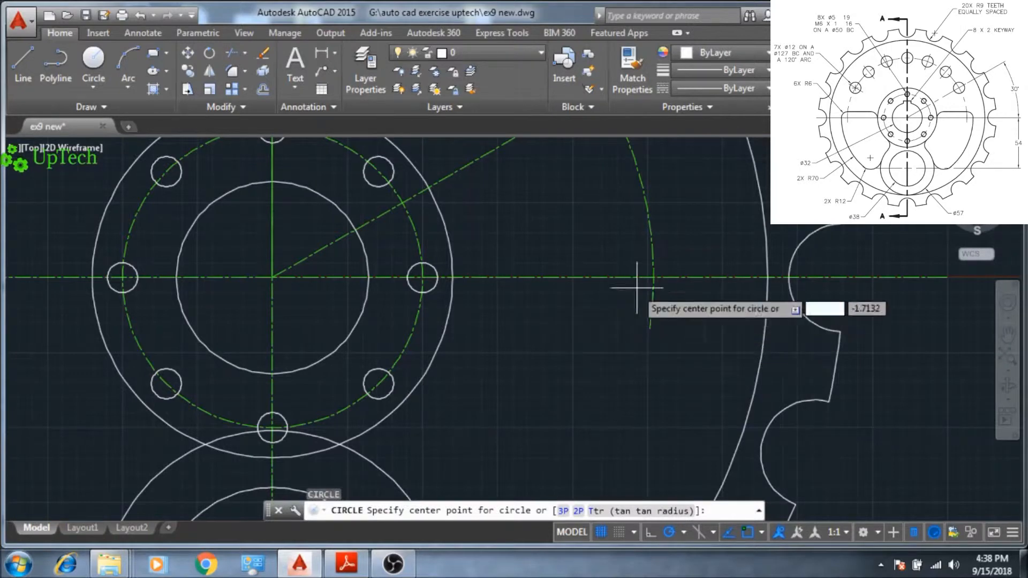
{"action": "left_click", "coordinate": [653, 277]}
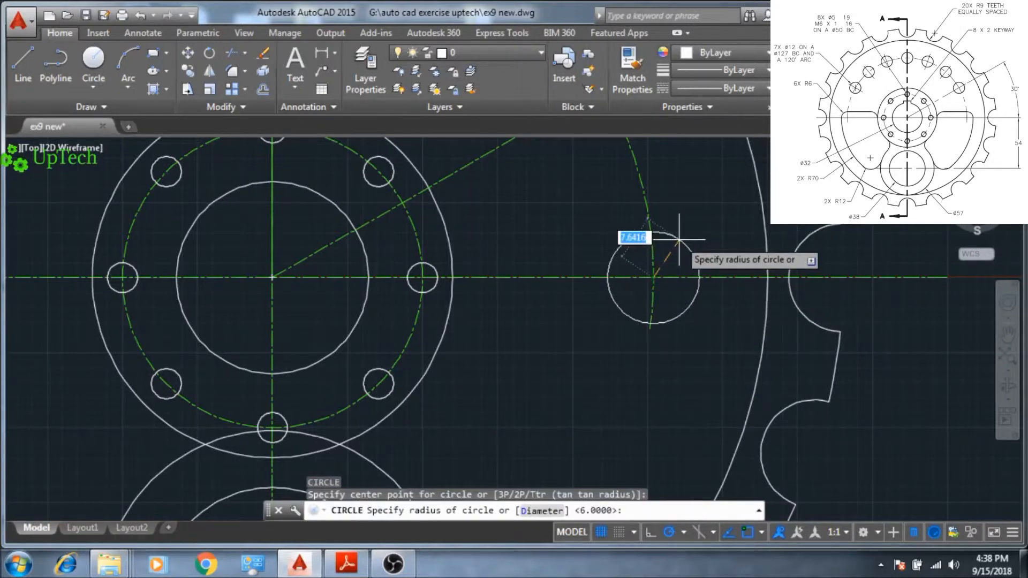
{"action": "type", "text": "6"}
{"action": "key", "text": "Return"}
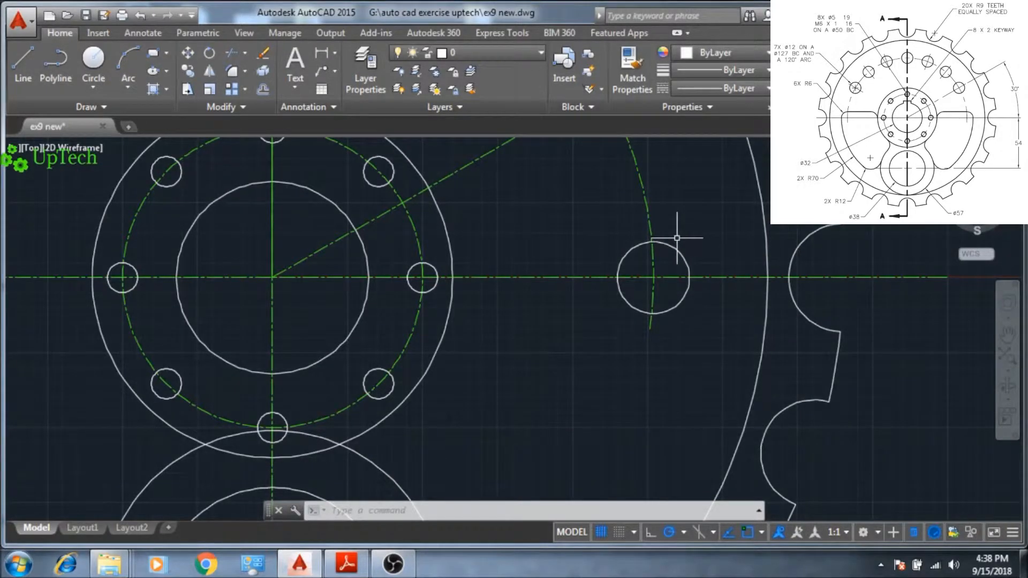
Draw a circle centred on the hub that passes through the outermost point of the radius 6 circle on the horizontal centreline
{"action": "type", "text": "c"}
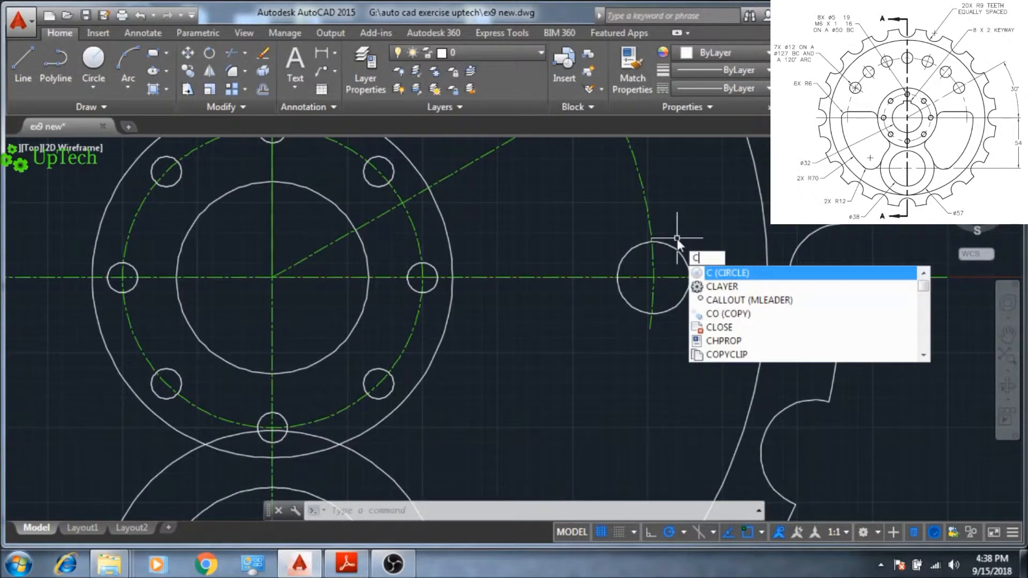
{"action": "key", "text": "Return"}
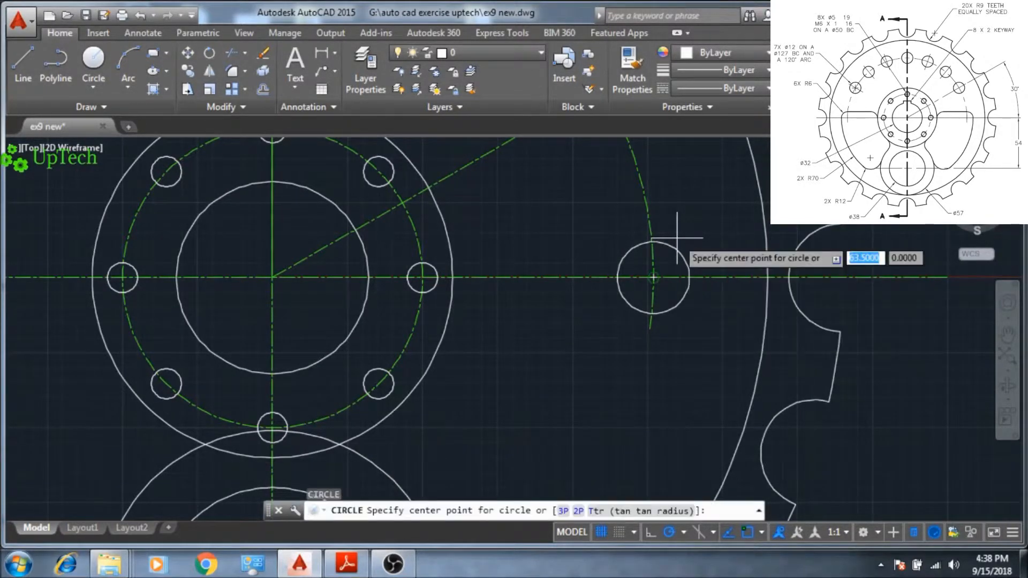
{"action": "left_click", "coordinate": [272, 277]}
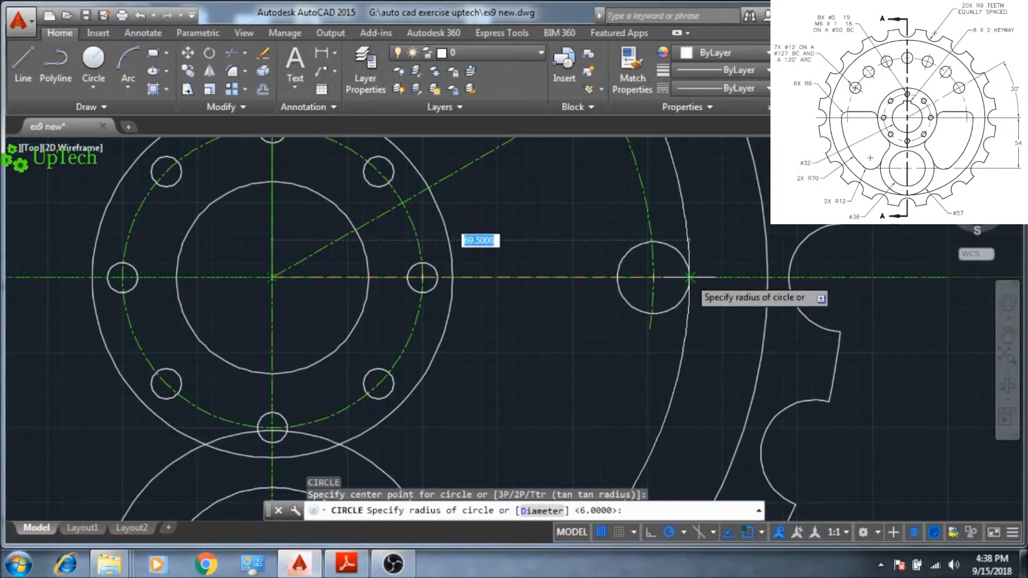
{"action": "left_click", "coordinate": [691, 278]}
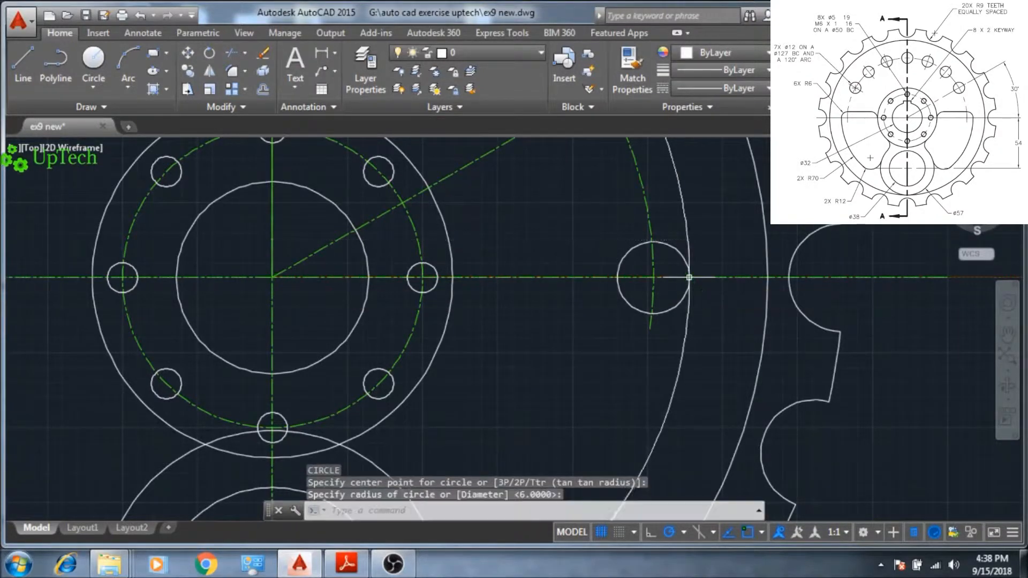
Draw a horizontal line along the centreline from the hub's outer circle to just inside the right edge of the new radius 6 circle
{"action": "scroll", "coordinate": [607, 386], "scroll_direction": "up", "scroll_amount": 2}
{"action": "scroll", "coordinate": [607, 386], "scroll_direction": "down", "scroll_amount": 4}
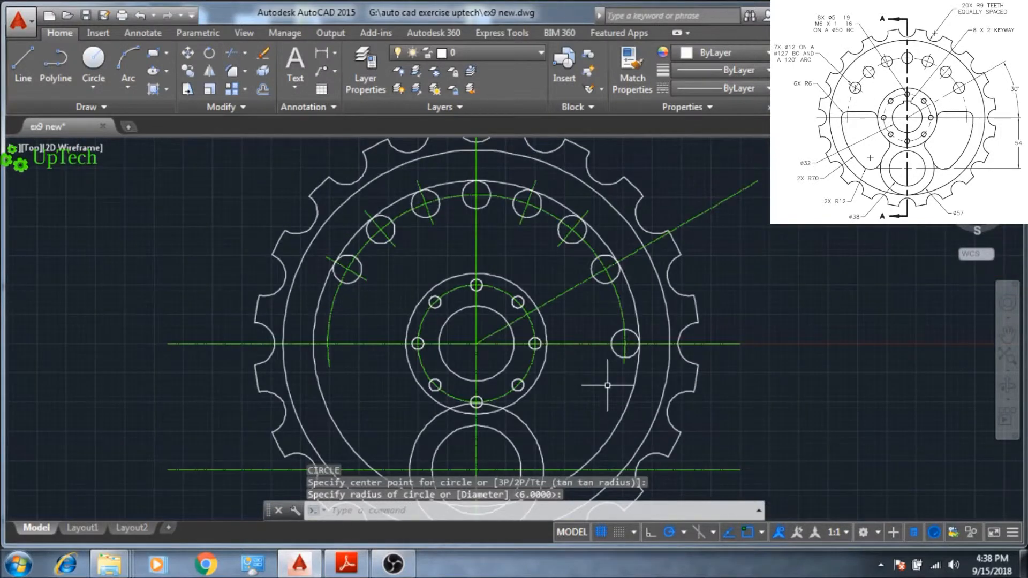
{"action": "scroll", "coordinate": [616, 343], "scroll_direction": "up", "scroll_amount": 2}
{"action": "middle_click_drag", "start_coordinate": [572, 327], "coordinate": [572, 378]}
{"action": "scroll", "coordinate": [570, 368], "scroll_direction": "up", "scroll_amount": 1}
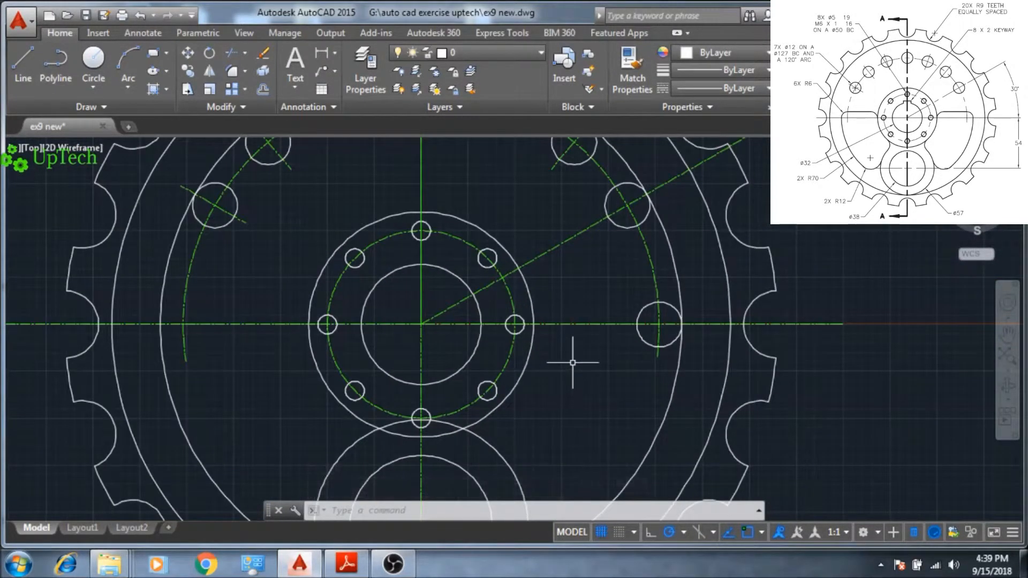
{"action": "scroll", "coordinate": [570, 355], "scroll_direction": "up", "scroll_amount": 3}
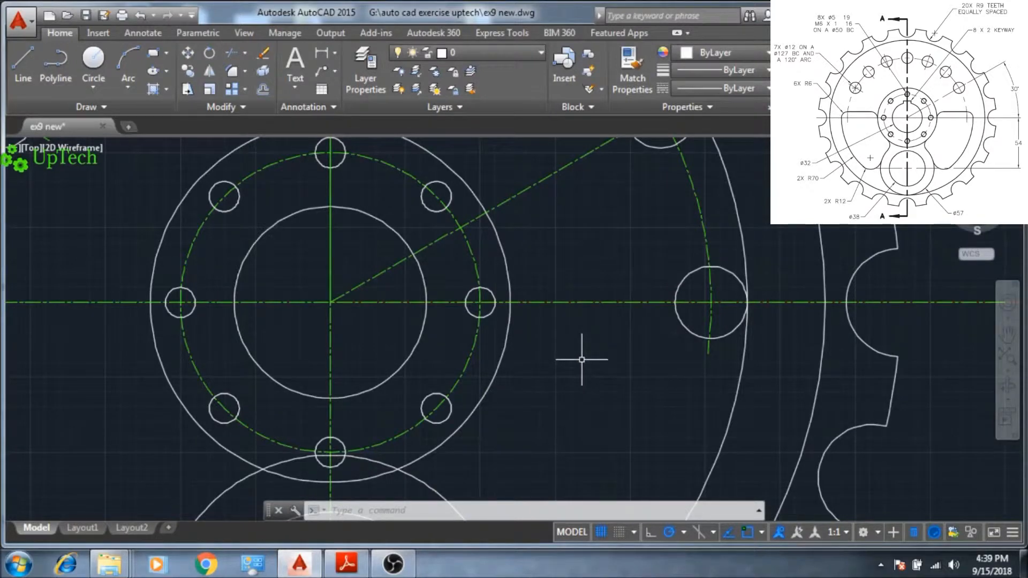
{"action": "type", "text": "l"}
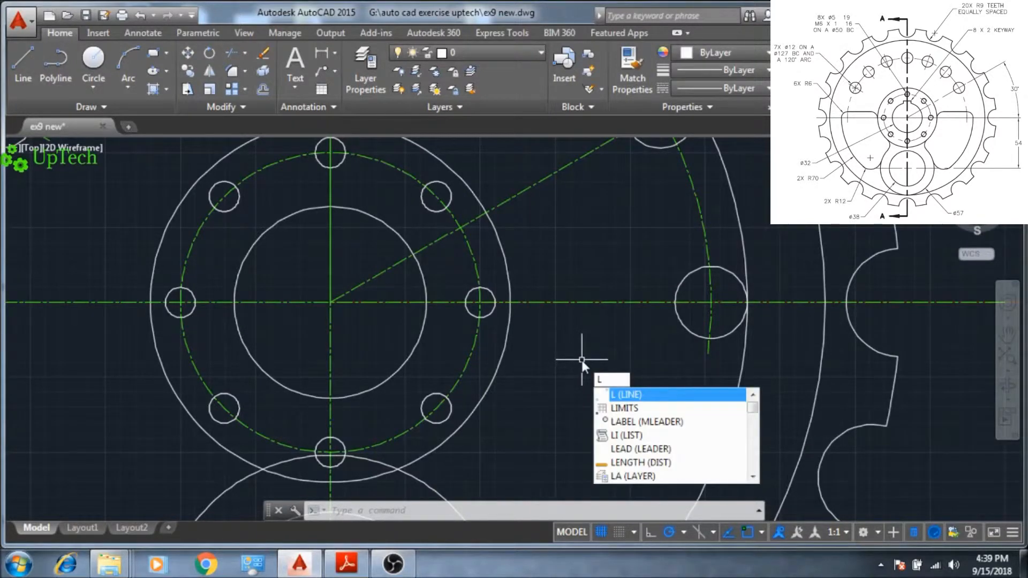
{"action": "key", "text": "Return"}
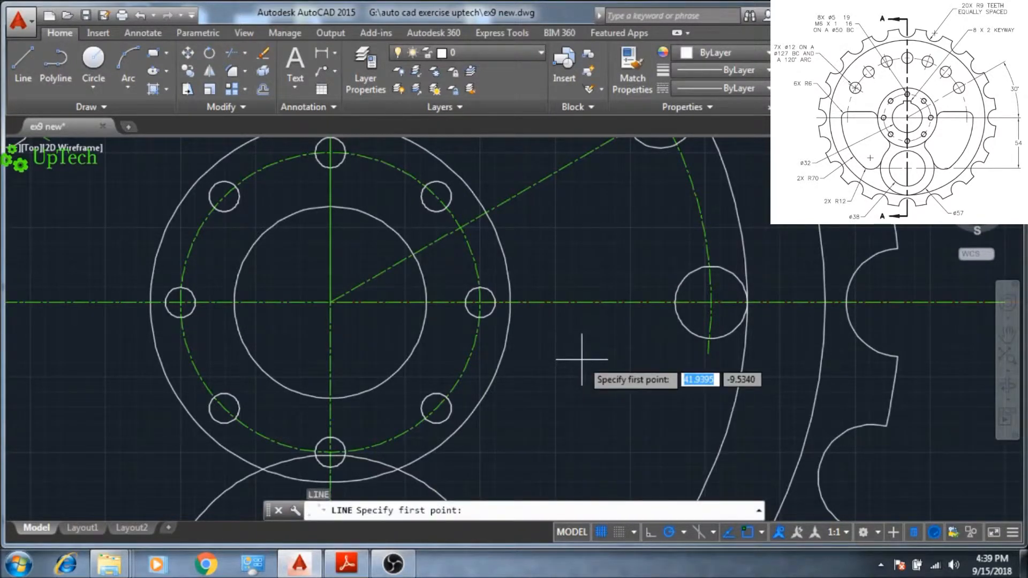
{"action": "left_click", "coordinate": [509, 302]}
{"action": "left_click", "coordinate": [739, 302]}
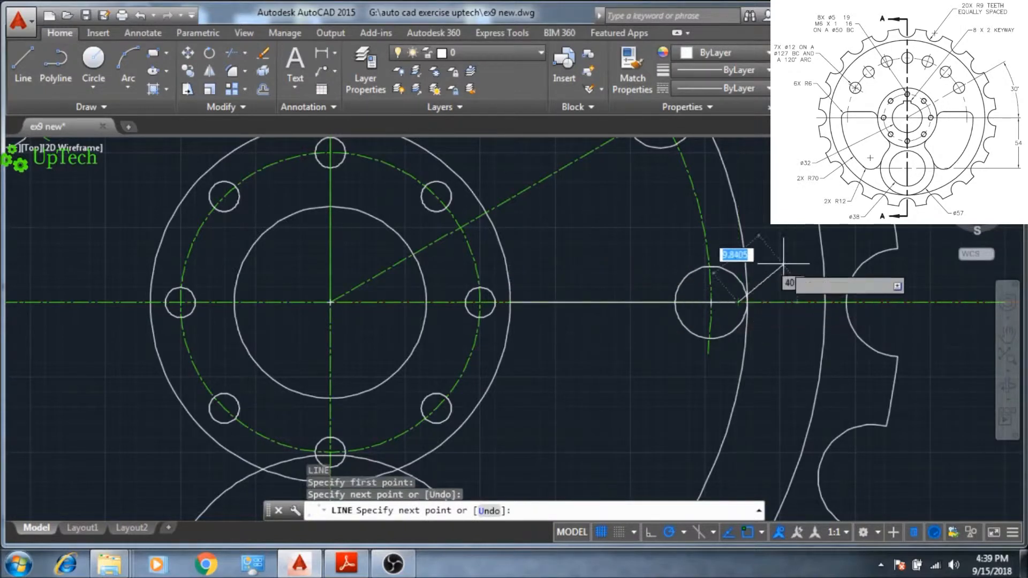
{"action": "key", "text": "Return"}
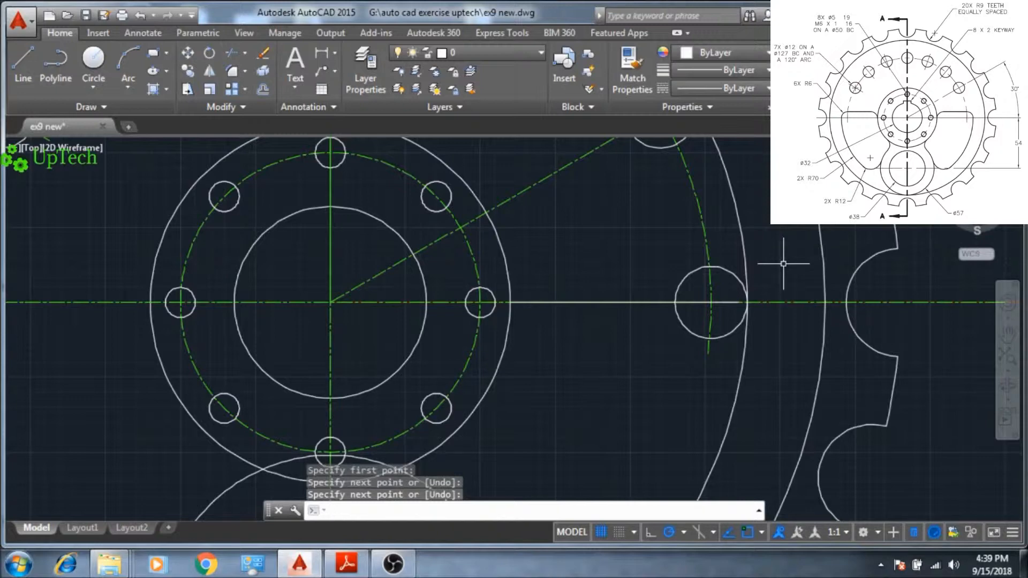
Offset the new horizontal line upward by 6 so the copy runs along the top of the radius 6 circle
{"action": "type", "text": "o"}
{"action": "key", "text": "Return"}
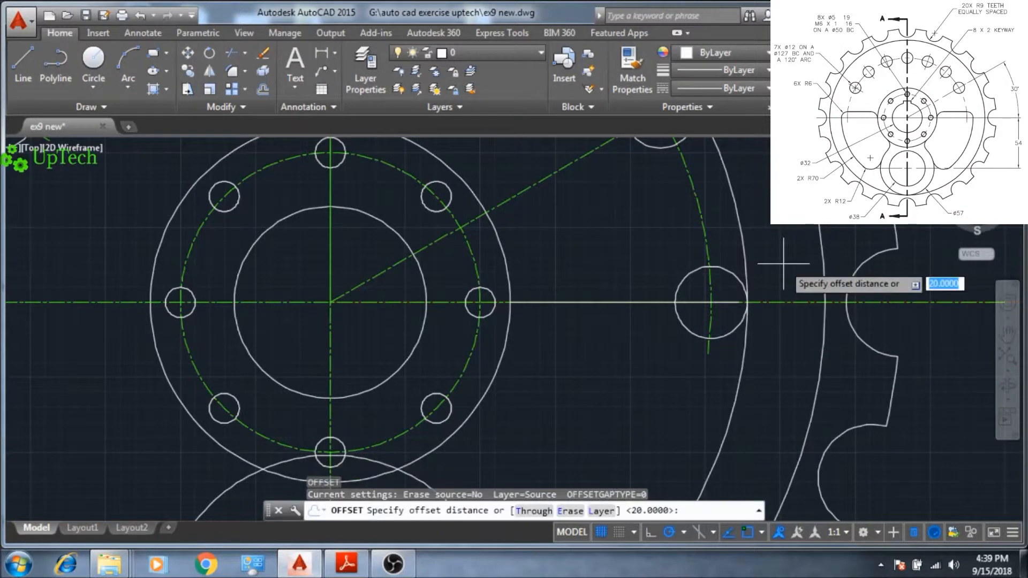
{"action": "type", "text": "6"}
{"action": "key", "text": "Return"}
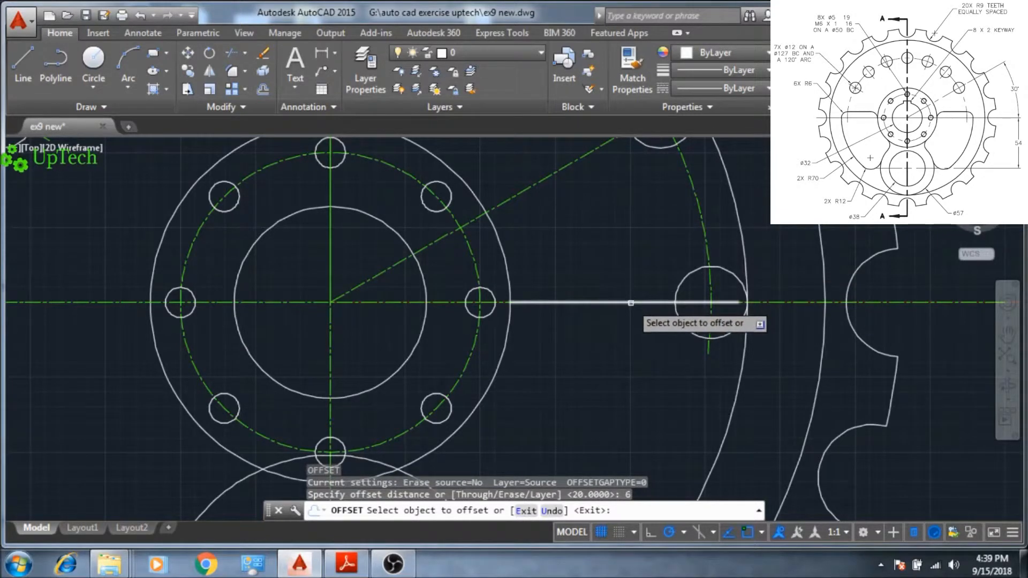
{"action": "left_click", "coordinate": [635, 302]}
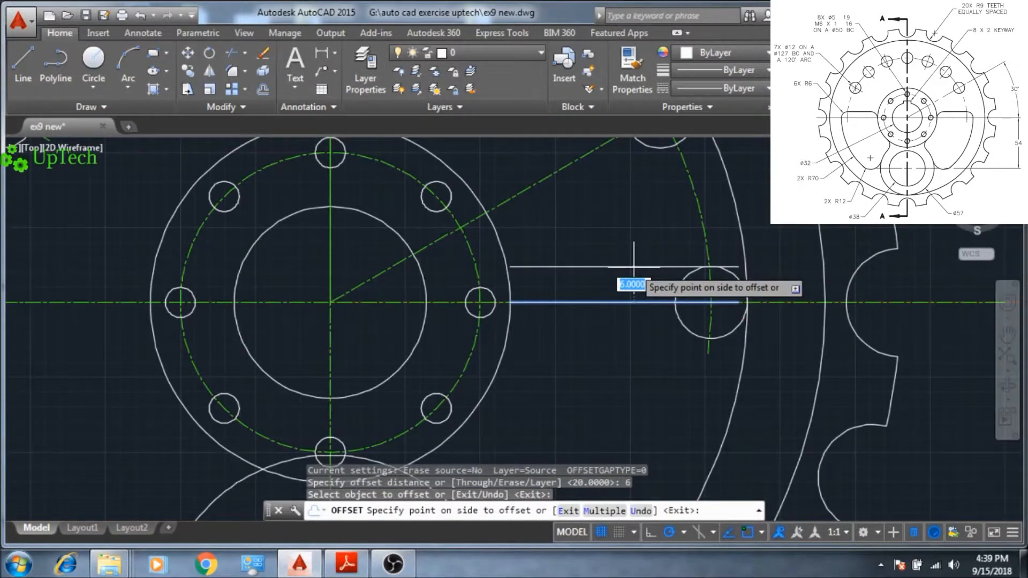
{"action": "left_click", "coordinate": [634, 266]}
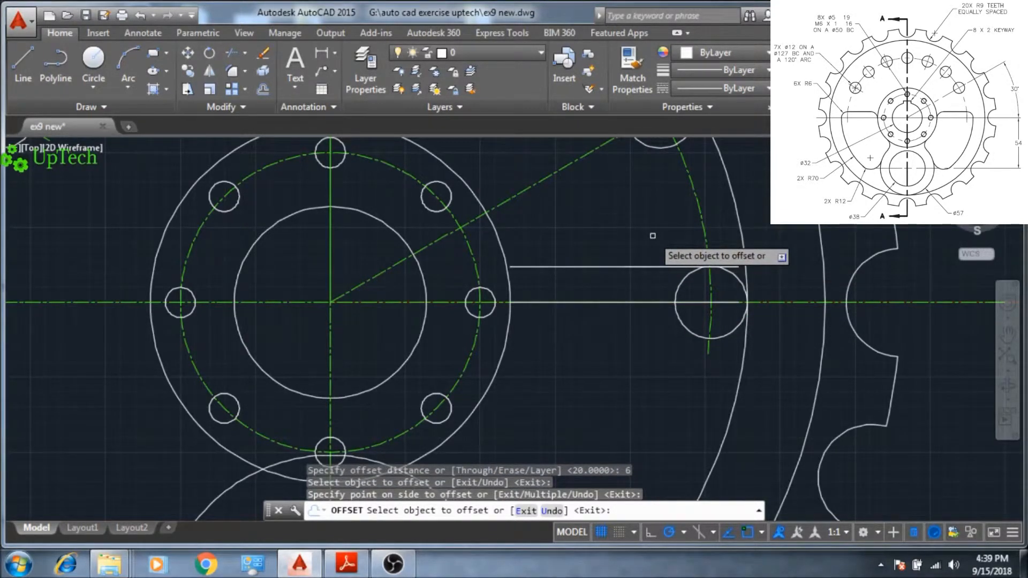
Erase the original horizontal line on the centreline between the hub and the radius 6 circle
{"action": "key", "text": "Escape"}
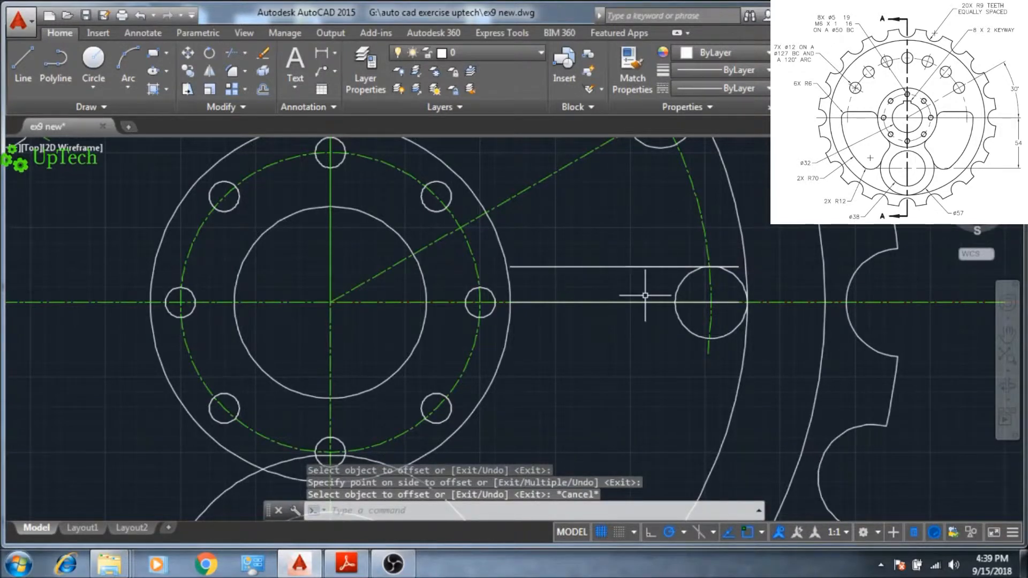
{"action": "type", "text": "e"}
{"action": "key", "text": "Return"}
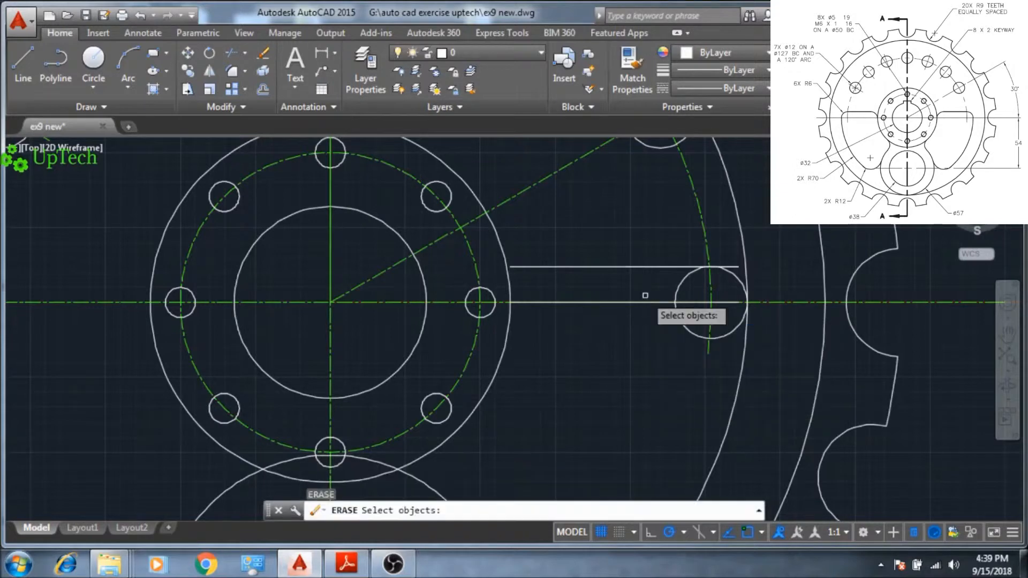
{"action": "left_click", "coordinate": [636, 301]}
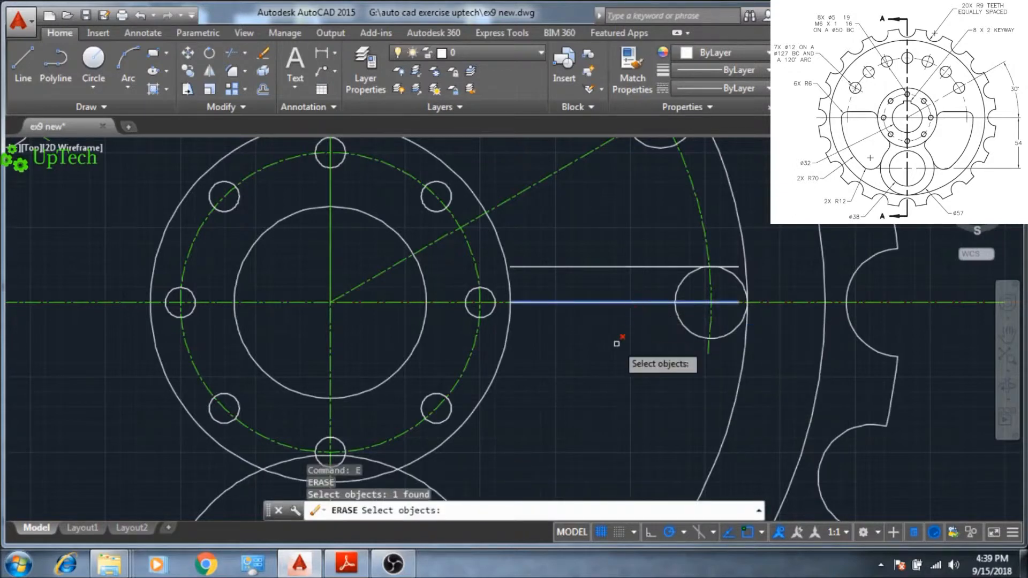
{"action": "key", "text": "Return"}
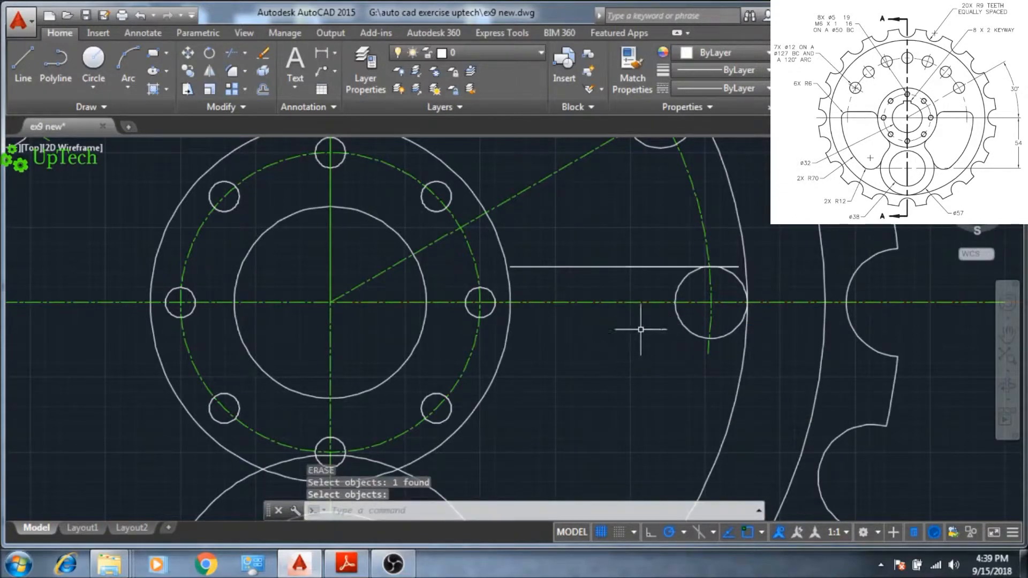
Trim the end of the offset line that overhangs past the top of the radius 6 circle
{"action": "scroll", "coordinate": [768, 267], "scroll_direction": "up", "scroll_amount": 4}
{"action": "scroll", "coordinate": [760, 267], "scroll_direction": "up", "scroll_amount": 2}
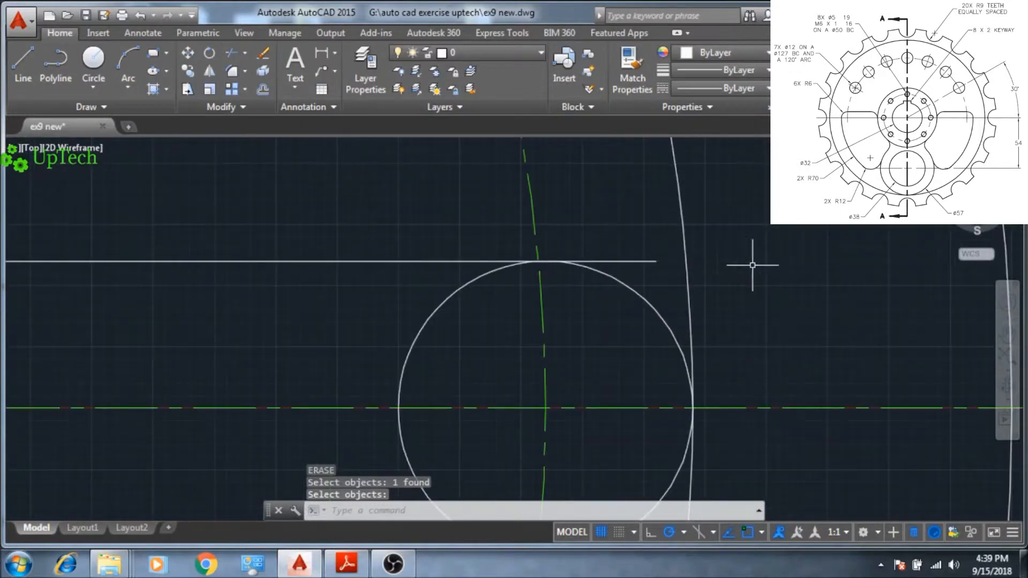
{"action": "type", "text": "TR"}
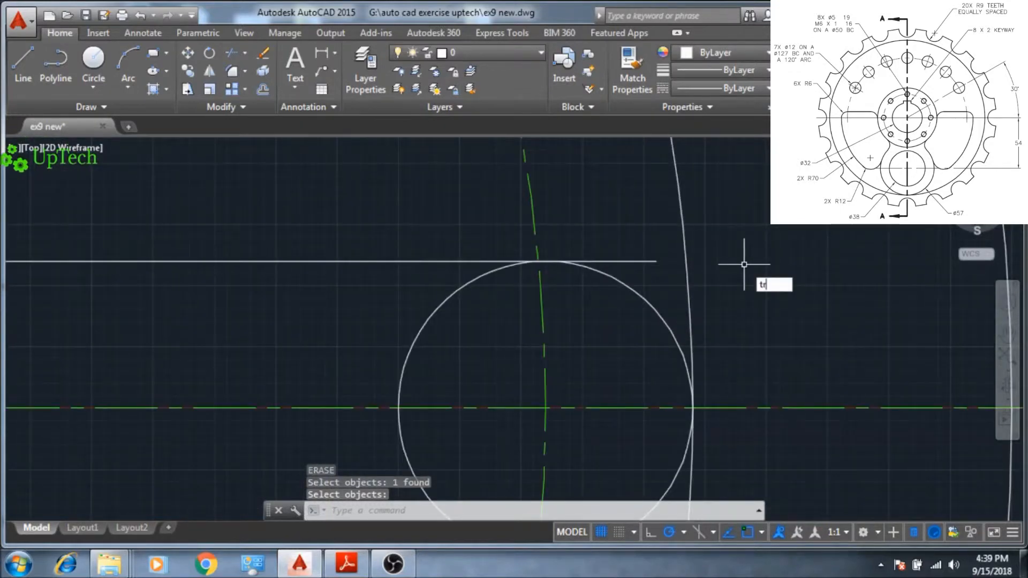
{"action": "key", "text": "Return"}
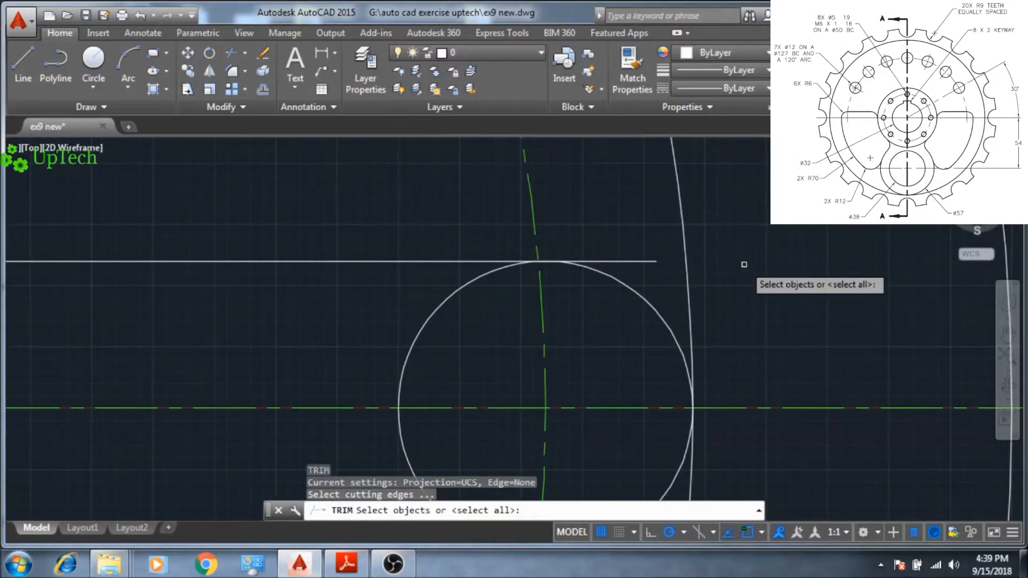
{"action": "key", "text": "Return"}
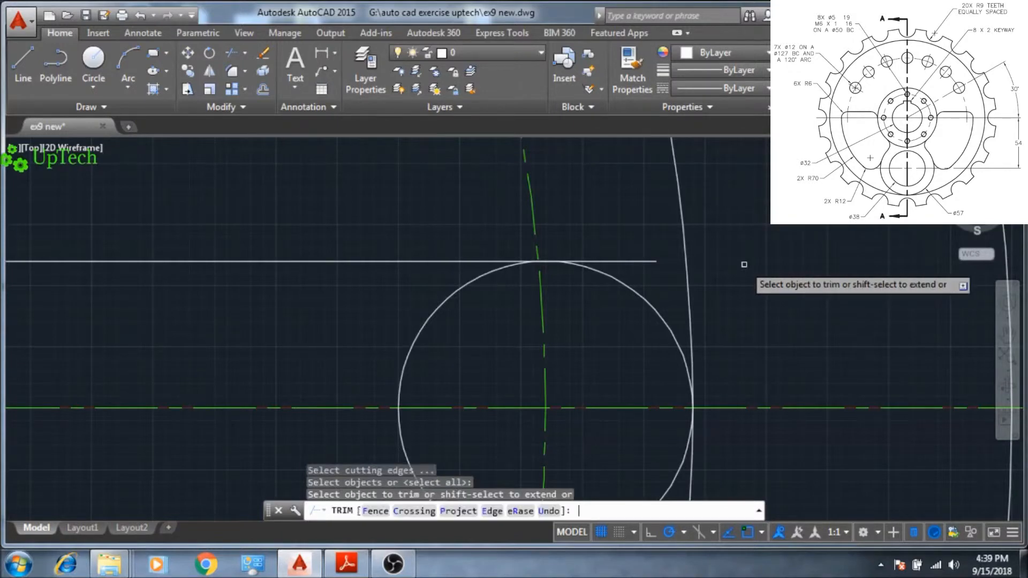
{"action": "left_click", "coordinate": [609, 262]}
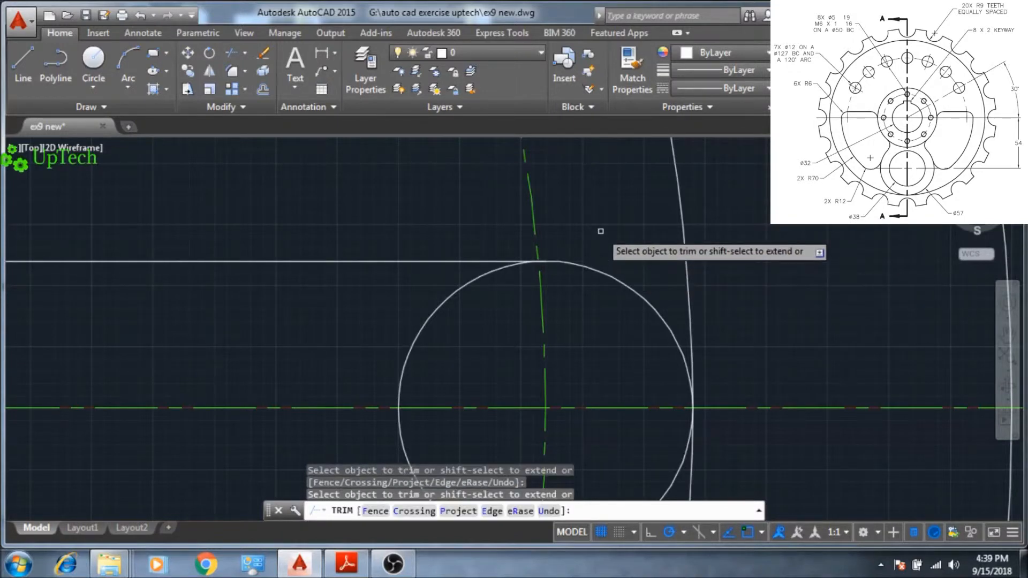
{"action": "key", "text": "Escape"}
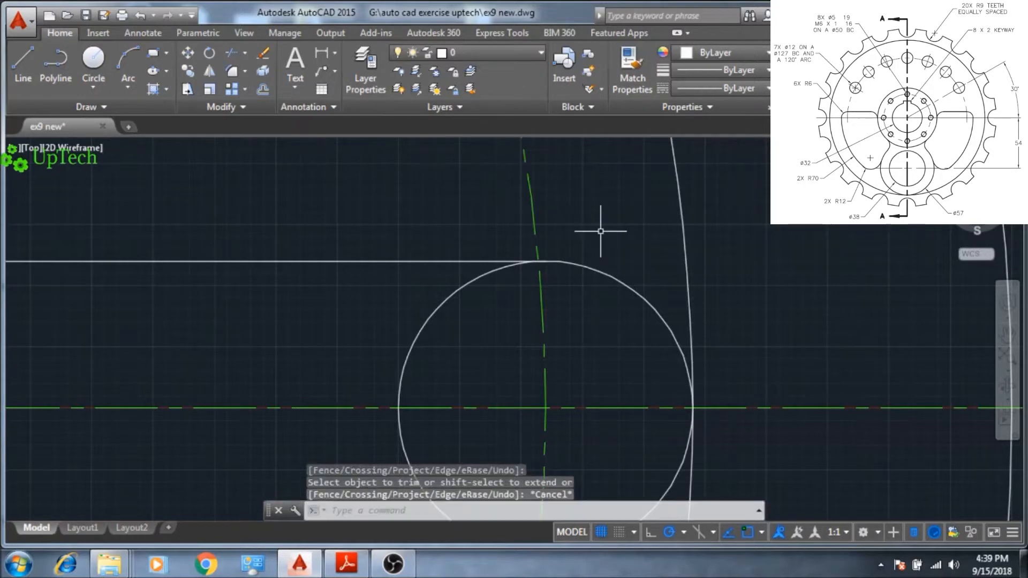
Fillet the corner between the offset line's inner end and the hub's outer circle with radius 6
{"action": "scroll", "coordinate": [414, 299], "scroll_direction": "down", "scroll_amount": 5}
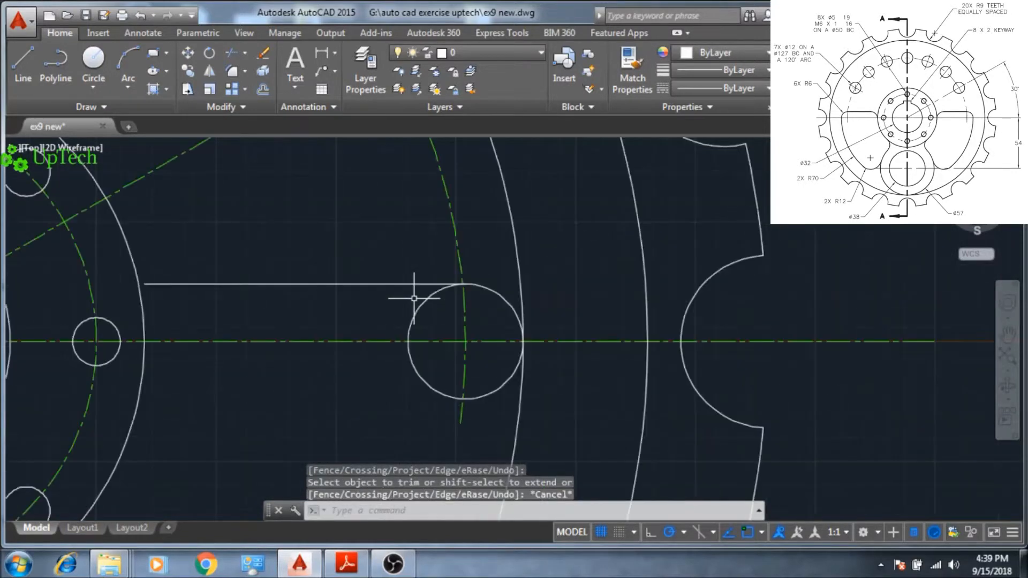
{"action": "middle_click_drag", "start_coordinate": [413, 299], "coordinate": [569, 195]}
{"action": "mouse_move", "coordinate": [487, 276]}
{"action": "middle_mouse_down"}
{"action": "mouse_move", "coordinate": [565, 207]}
{"action": "mouse_move", "coordinate": [483, 296]}
{"action": "middle_mouse_up"}
{"action": "scroll", "coordinate": [501, 268], "scroll_direction": "down", "scroll_amount": 2}
{"action": "scroll", "coordinate": [483, 295], "scroll_direction": "up", "scroll_amount": 4}
{"action": "type", "text": "f"}
{"action": "key", "text": "Return"}
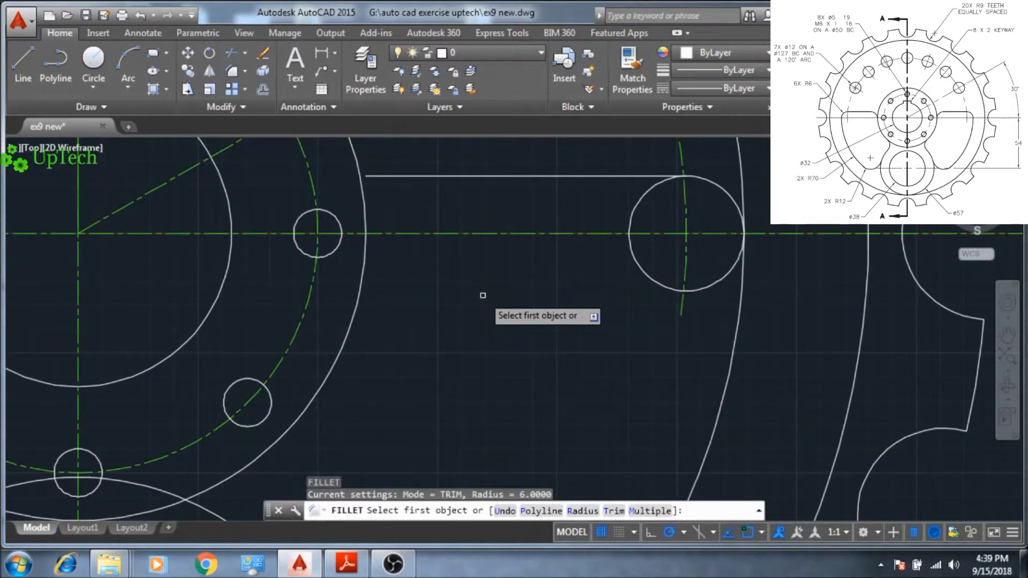
{"action": "type", "text": "r"}
{"action": "key", "text": "Return"}
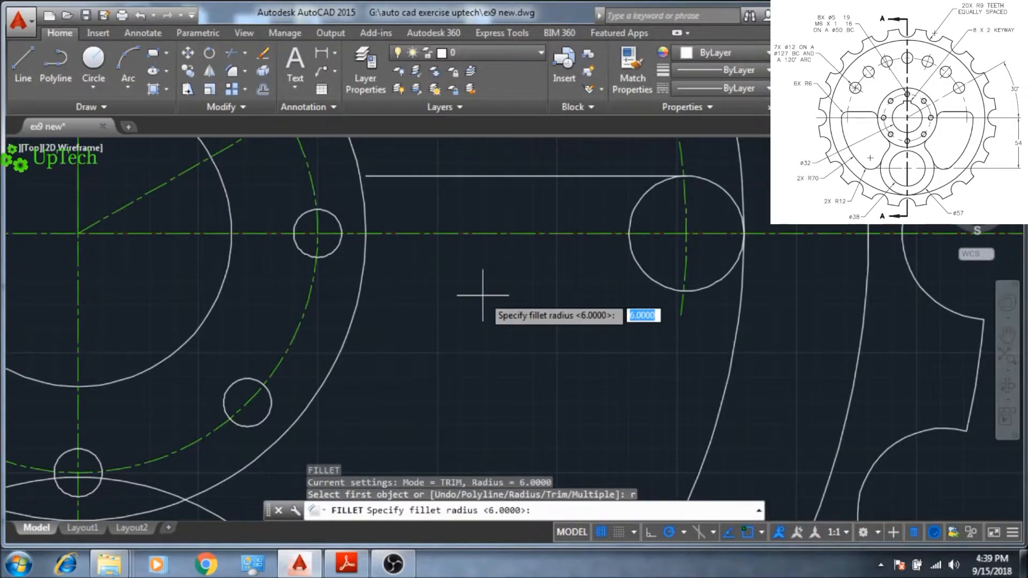
{"action": "key", "text": "Return"}
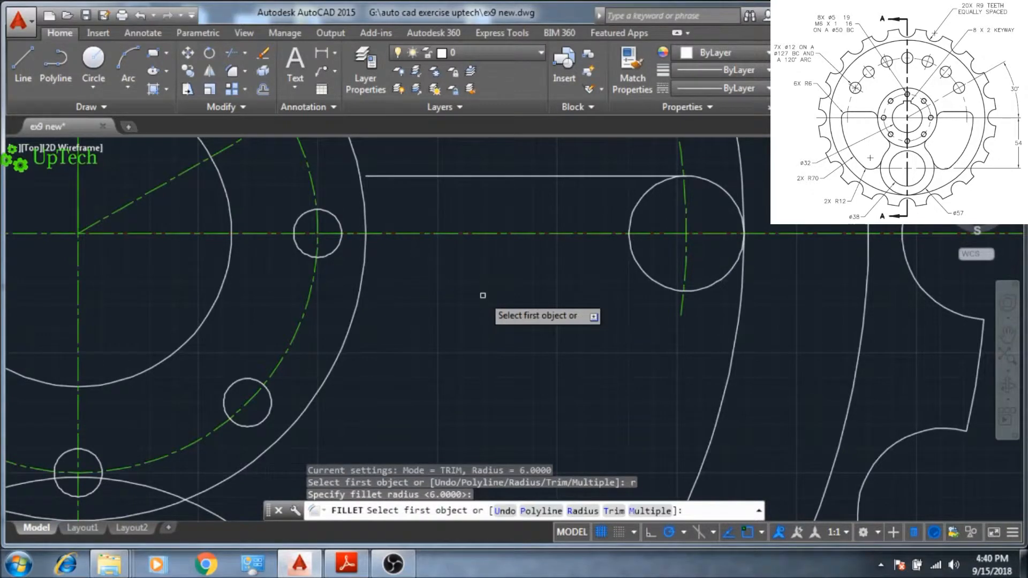
{"action": "left_click", "coordinate": [395, 175]}
{"action": "left_click", "coordinate": [363, 219]}
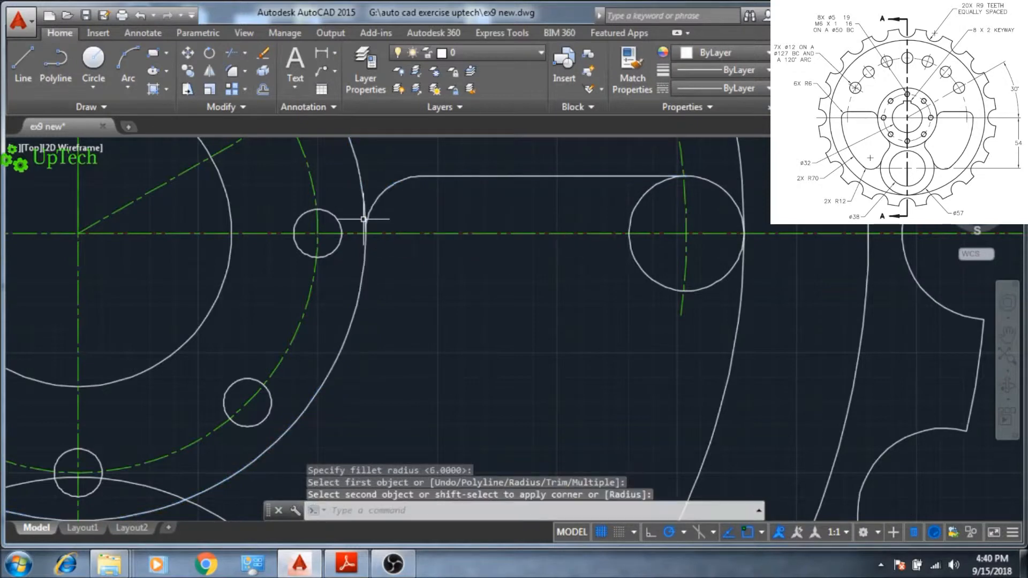
Fillet the large pocket circle to the right side of the lower boss's outer circle with radius 6
{"action": "scroll", "coordinate": [395, 311], "scroll_direction": "down", "scroll_amount": 5}
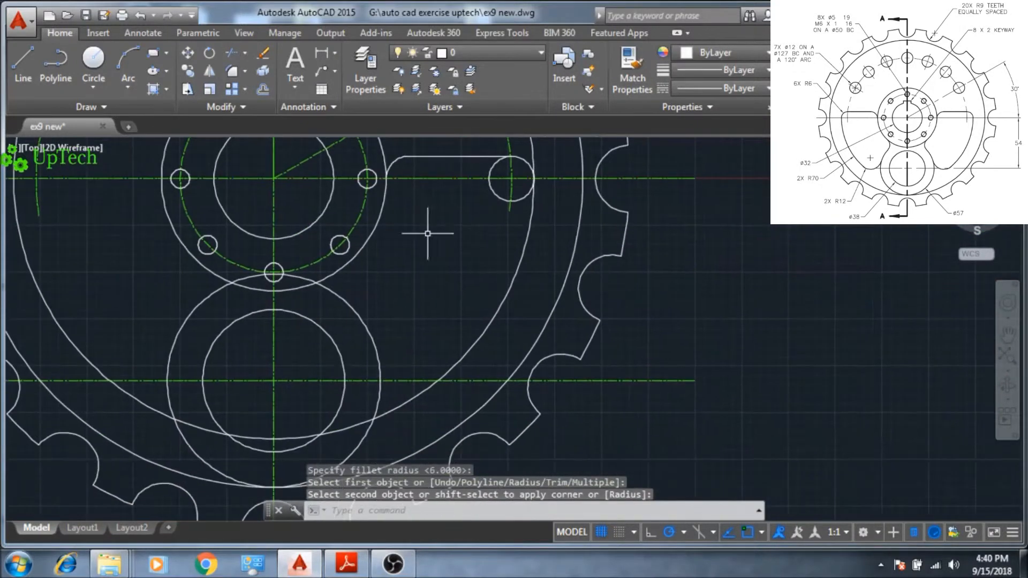
{"action": "middle_click_drag", "start_coordinate": [401, 347], "coordinate": [402, 321]}
{"action": "scroll", "coordinate": [401, 342], "scroll_direction": "up", "scroll_amount": 4}
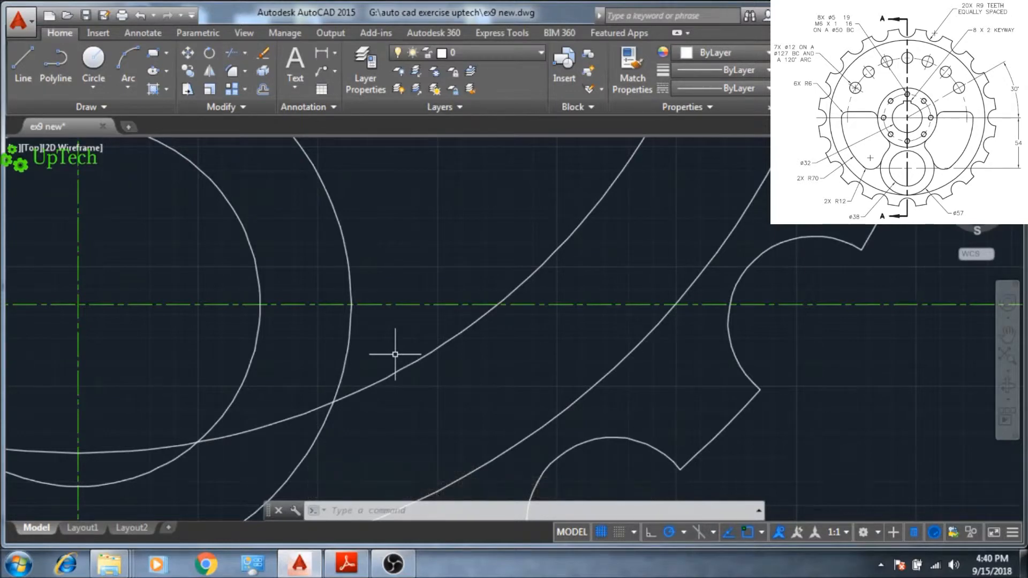
{"action": "type", "text": "f"}
{"action": "key", "text": "Return"}
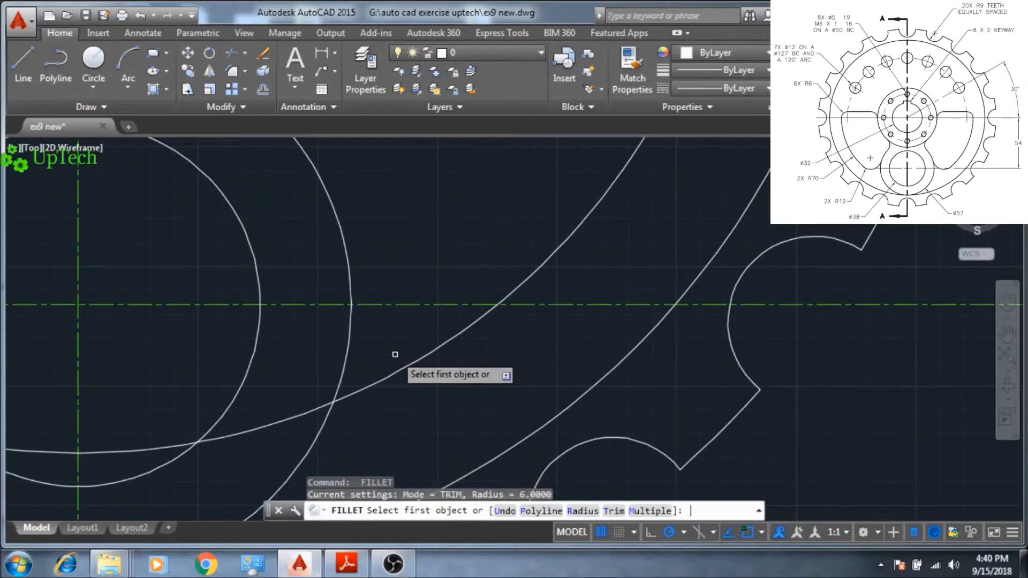
{"action": "left_click", "coordinate": [394, 375]}
{"action": "left_click", "coordinate": [354, 291]}
Fillet the corner between the hub's outer circle and the lower boss's outer circle on the right side with radius 6
{"action": "middle_click_drag", "start_coordinate": [362, 261], "coordinate": [369, 449]}
{"action": "middle_click_drag", "start_coordinate": [356, 298], "coordinate": [363, 444]}
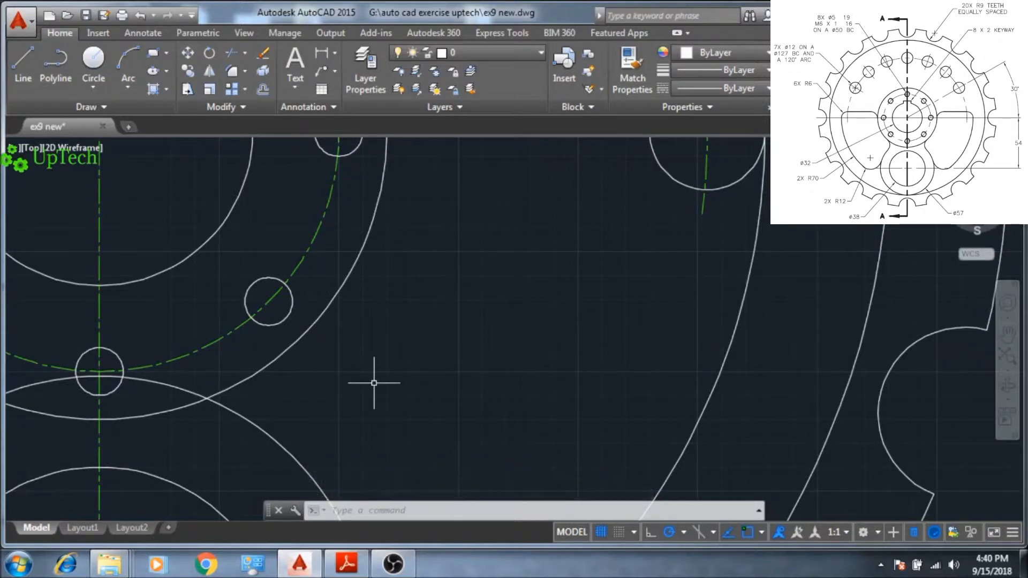
{"action": "type", "text": "f"}
{"action": "key", "text": "Return"}
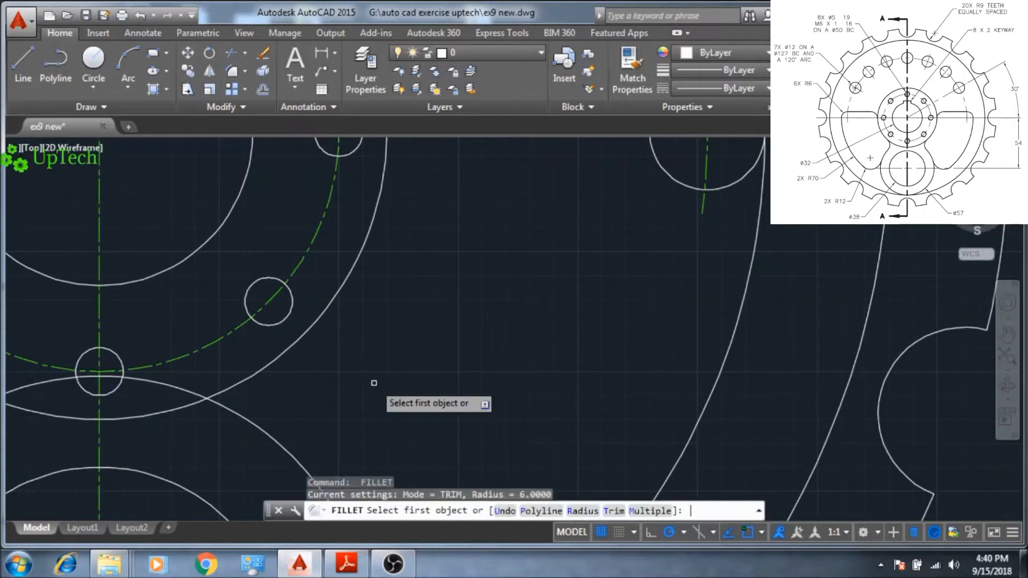
{"action": "left_click", "coordinate": [252, 424]}
{"action": "left_click", "coordinate": [235, 383]}
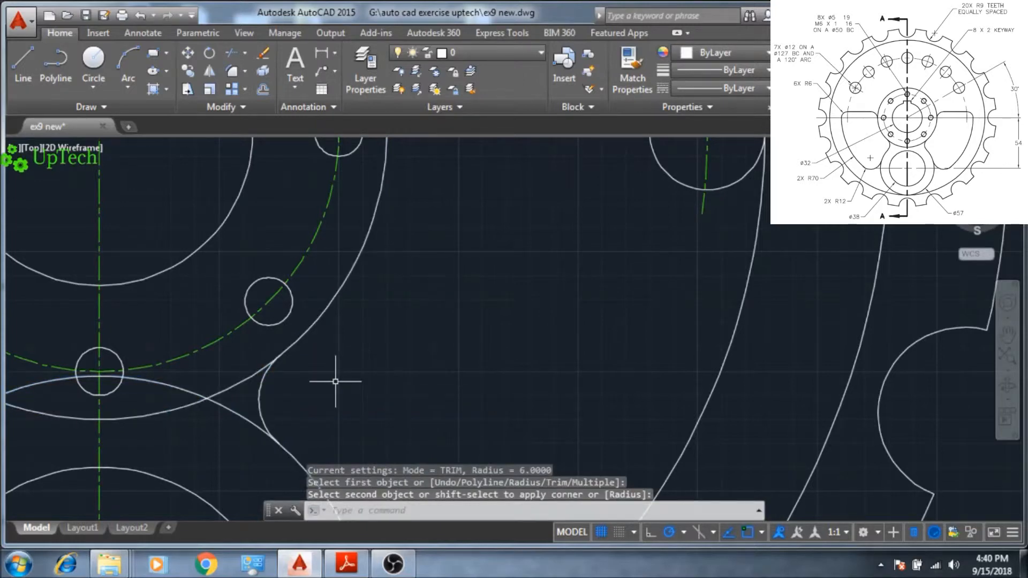
Trim the large pocket circle, keeping only the right-hand arc between the radius 6 circle and the fillet at the lower boss
{"action": "scroll", "coordinate": [336, 381], "scroll_direction": "down", "scroll_amount": 3}
{"action": "scroll", "coordinate": [335, 352], "scroll_direction": "up", "scroll_amount": 1}
{"action": "mouse_move", "coordinate": [335, 351]}
{"action": "middle_mouse_down"}
{"action": "mouse_move", "coordinate": [340, 317]}
{"action": "mouse_move", "coordinate": [401, 310]}
{"action": "mouse_move", "coordinate": [420, 350]}
{"action": "middle_mouse_up"}
{"action": "scroll", "coordinate": [401, 310], "scroll_direction": "down", "scroll_amount": 2}
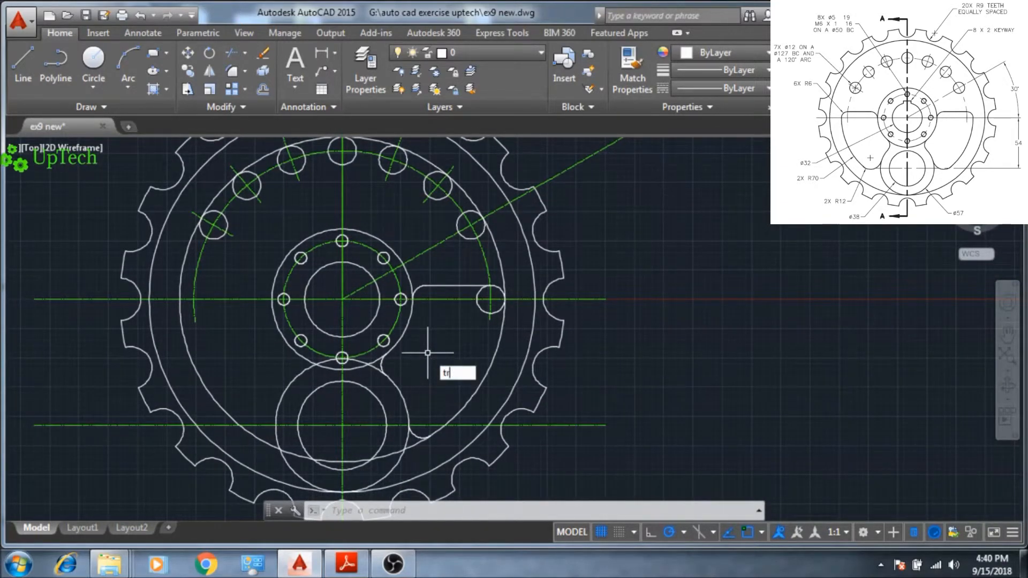
{"action": "key", "text": "Return"}
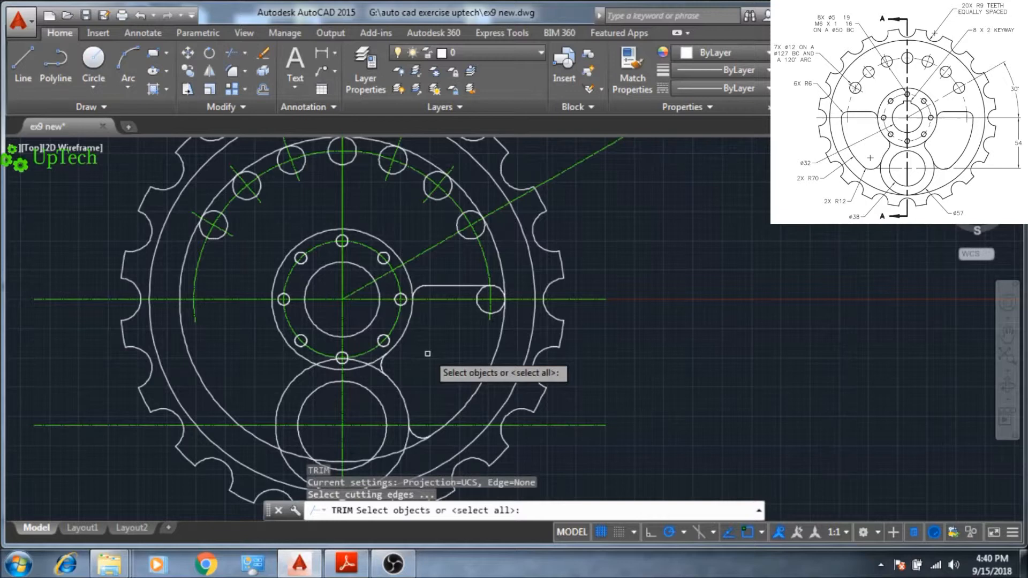
{"action": "left_click", "coordinate": [464, 404]}
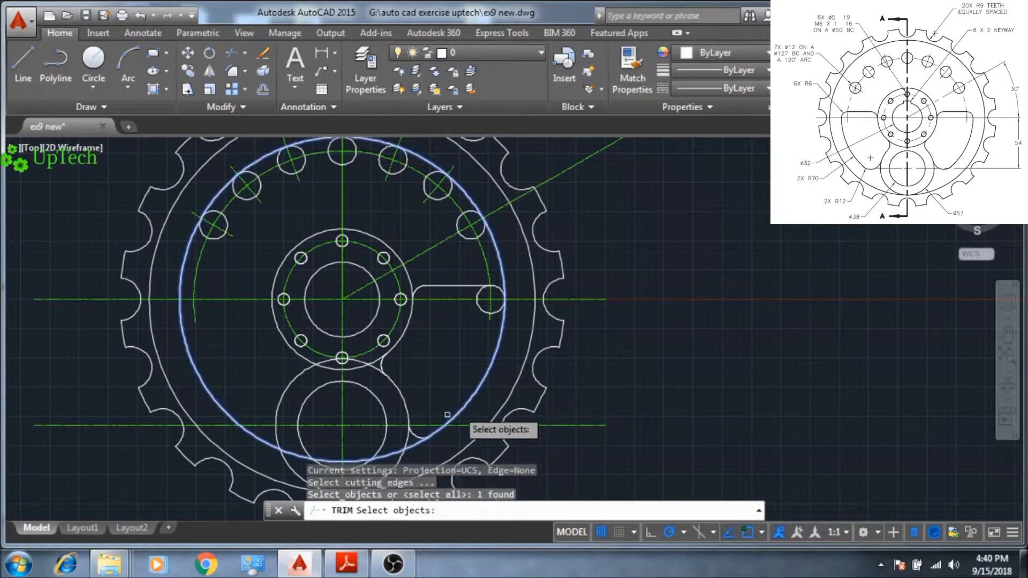
{"action": "left_click", "coordinate": [416, 435]}
{"action": "left_click", "coordinate": [490, 312]}
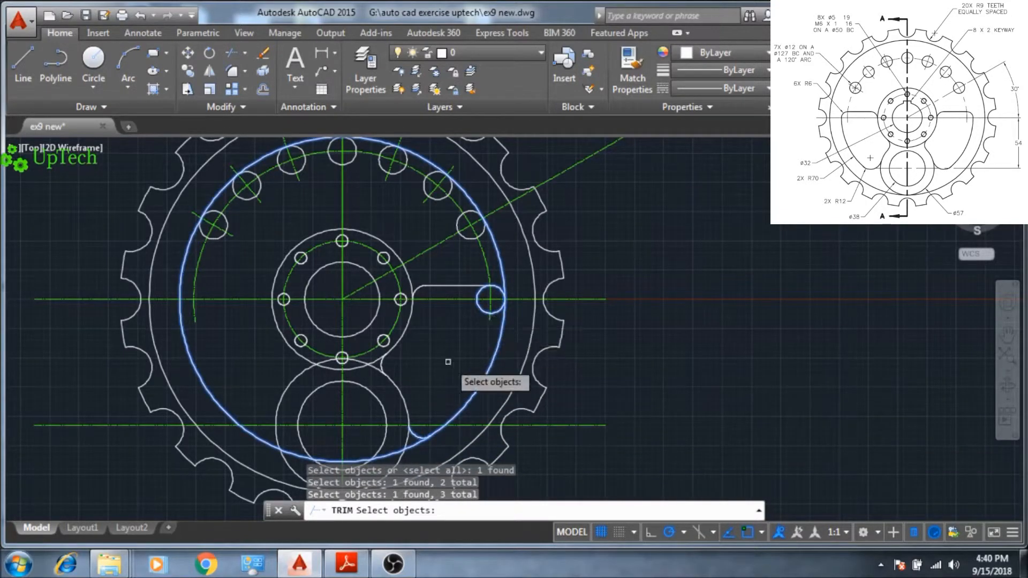
{"action": "key", "text": "Return"}
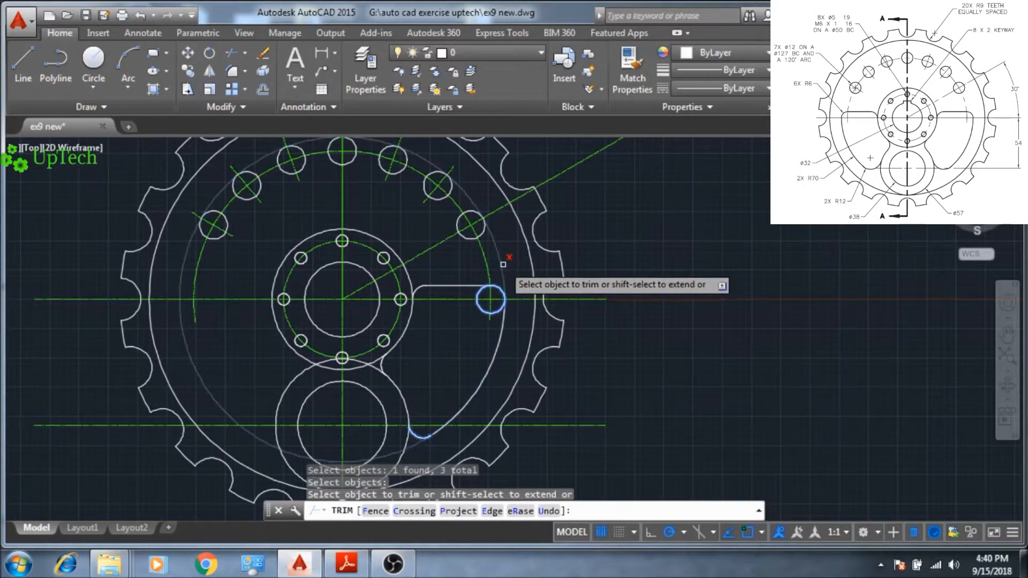
{"action": "left_click", "coordinate": [503, 264]}
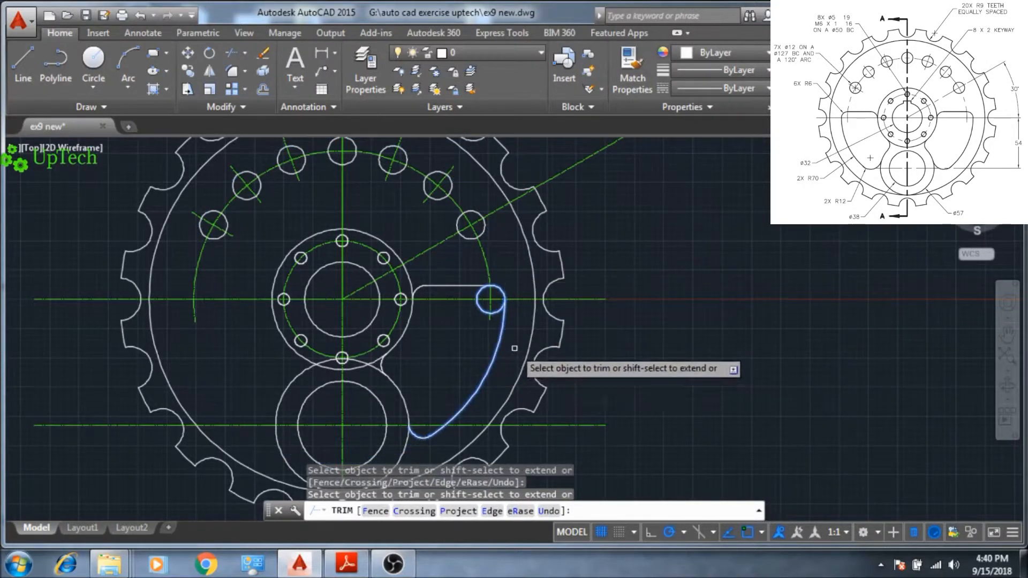
{"action": "key", "text": "Escape"}
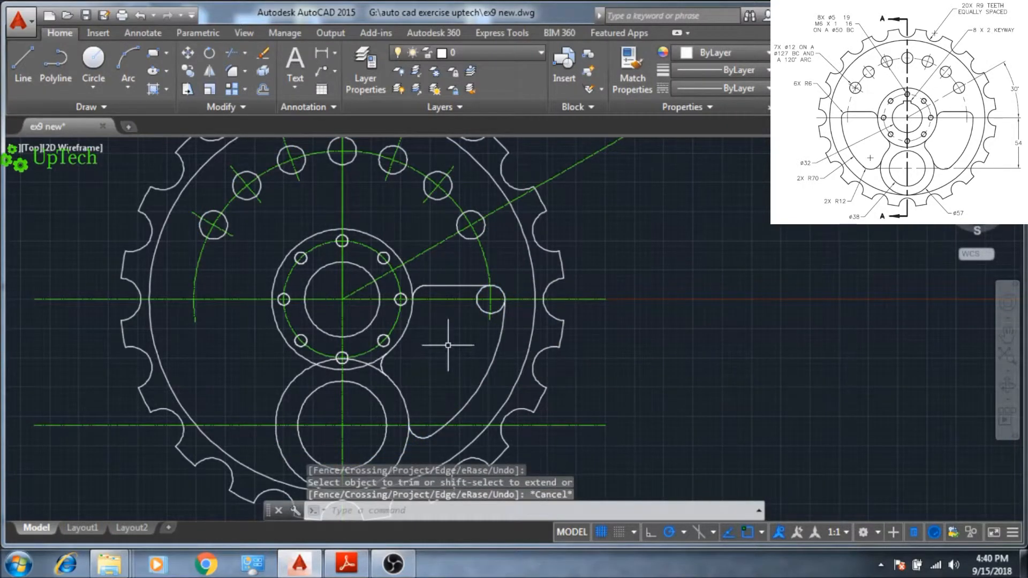
Trim the radius 6 circle down to its upper-right quarter so it rounds the pocket's upper outer corner
{"action": "scroll", "coordinate": [453, 353], "scroll_direction": "down", "scroll_amount": 2}
{"action": "scroll", "coordinate": [469, 374], "scroll_direction": "up", "scroll_amount": 4}
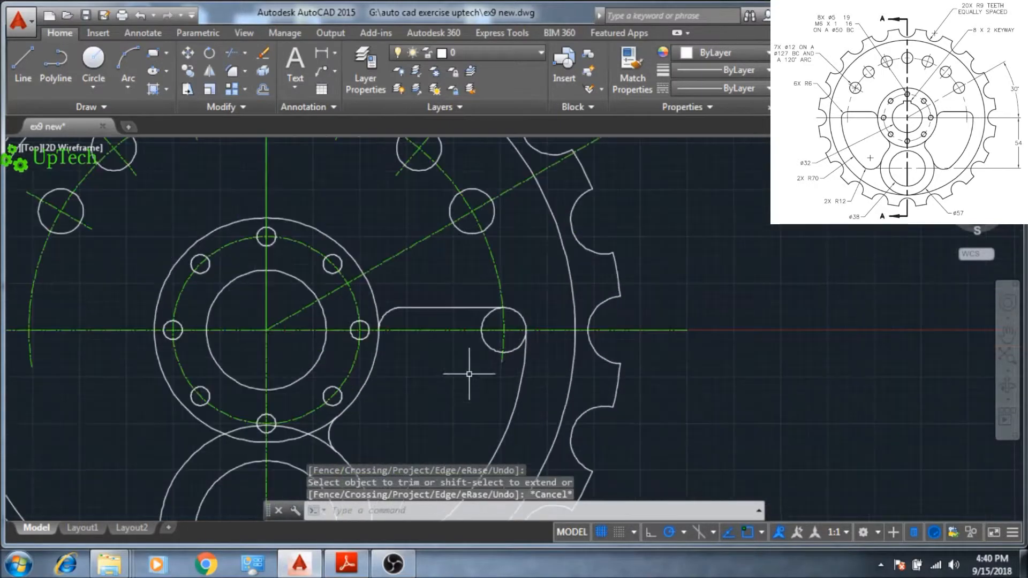
{"action": "scroll", "coordinate": [464, 381], "scroll_direction": "up", "scroll_amount": 2}
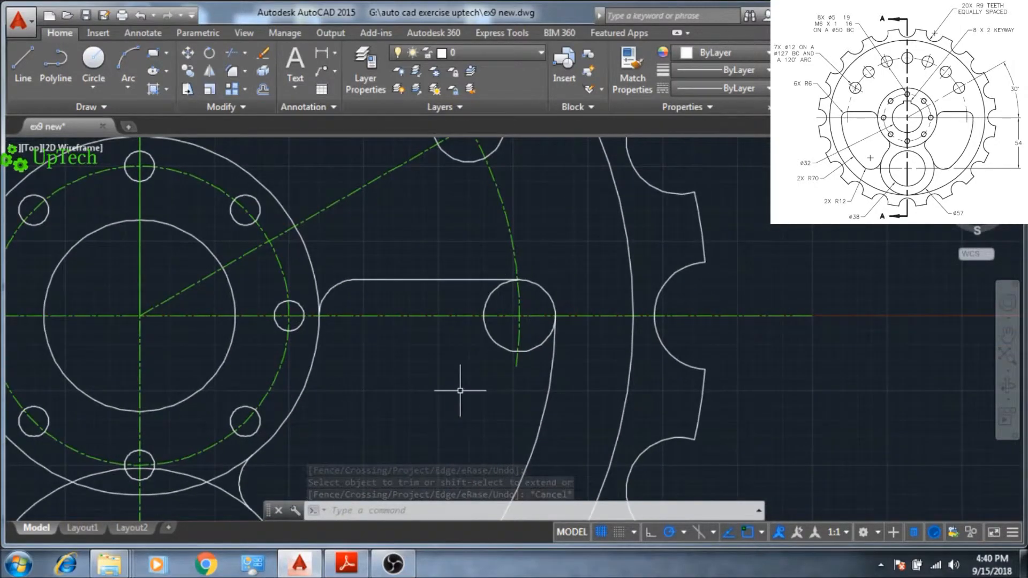
{"action": "key", "text": "Return"}
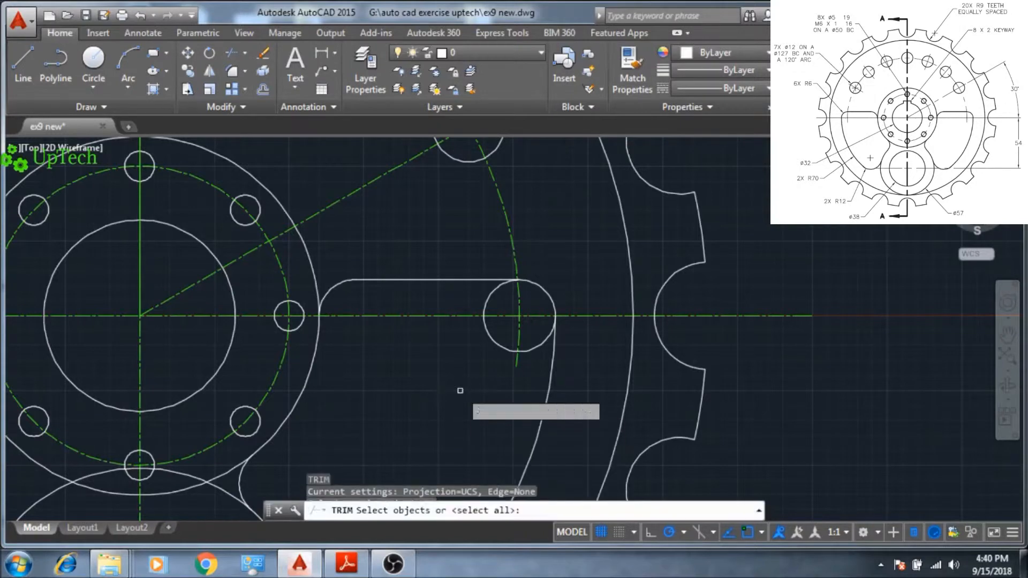
{"action": "key", "text": "Return"}
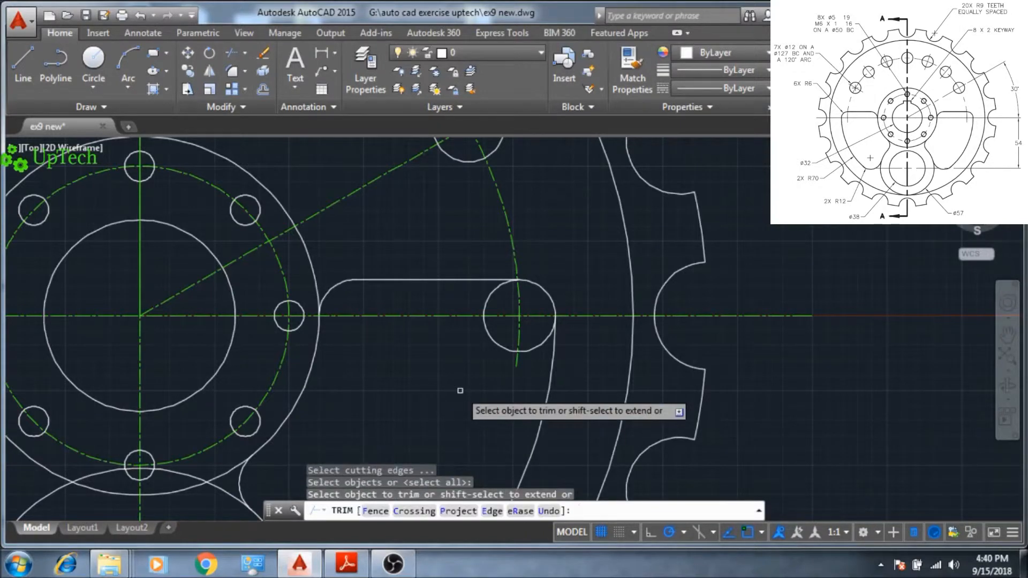
{"action": "left_click", "coordinate": [539, 341]}
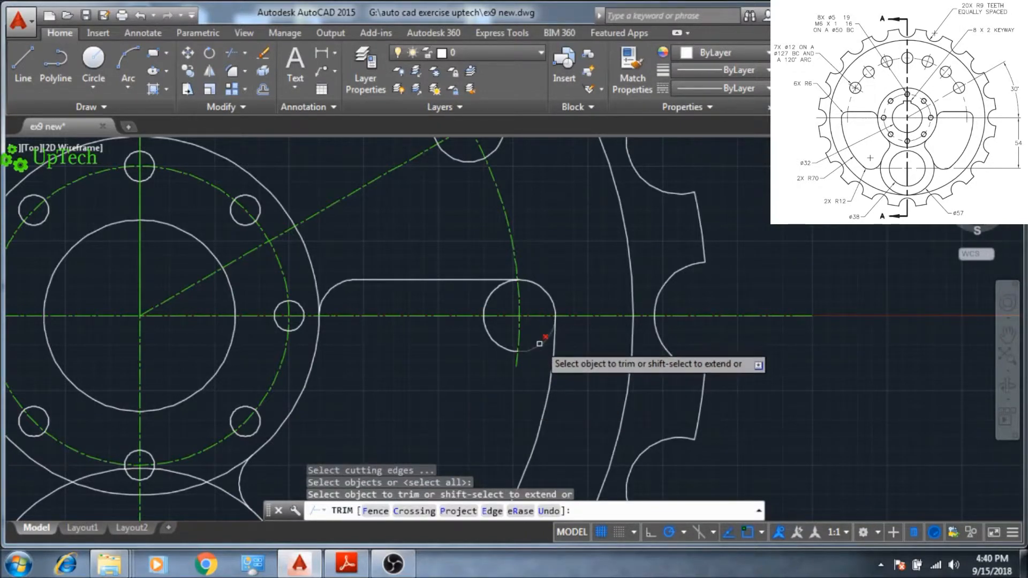
{"action": "left_click", "coordinate": [493, 347]}
{"action": "left_click", "coordinate": [486, 296]}
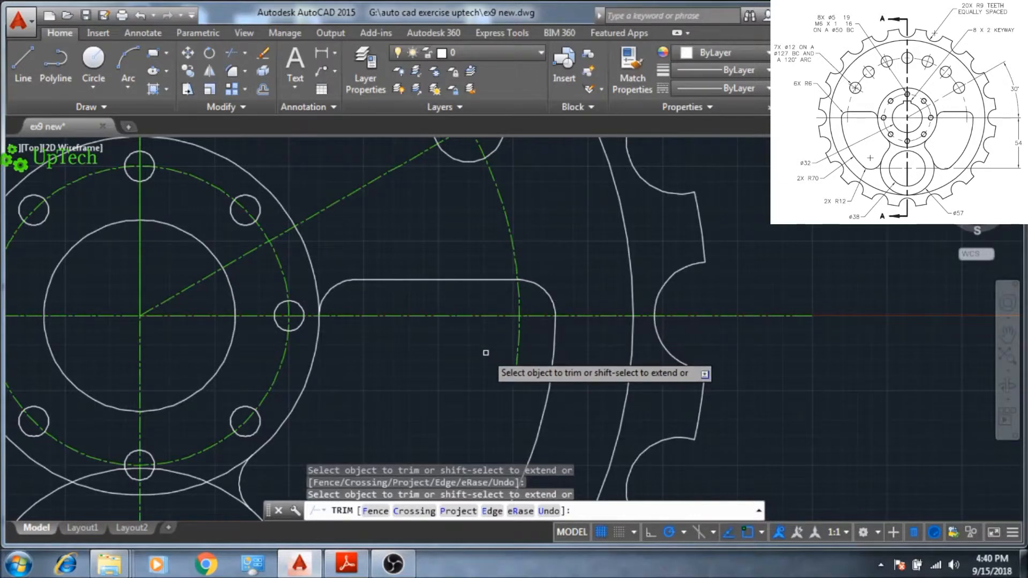
{"action": "key", "text": "Escape"}
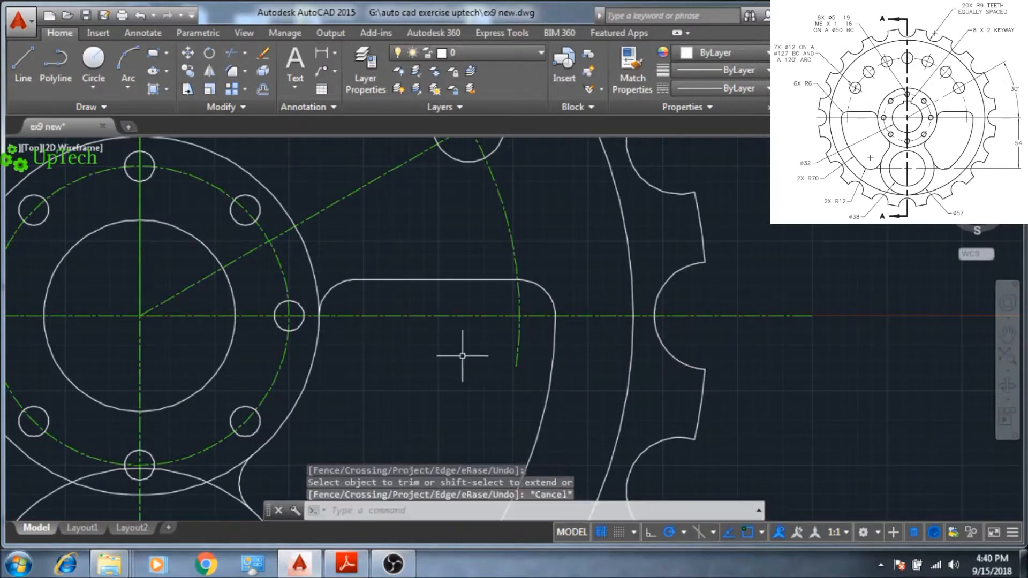
Mirror the right-hand pocket outline and the hub-to-boss fillet about the vertical centreline, keeping the source objects
{"action": "scroll", "coordinate": [464, 351], "scroll_direction": "down", "scroll_amount": 4}
{"action": "middle_click_drag", "start_coordinate": [498, 249], "coordinate": [589, 308]}
{"action": "scroll", "coordinate": [562, 322], "scroll_direction": "down", "scroll_amount": 3}
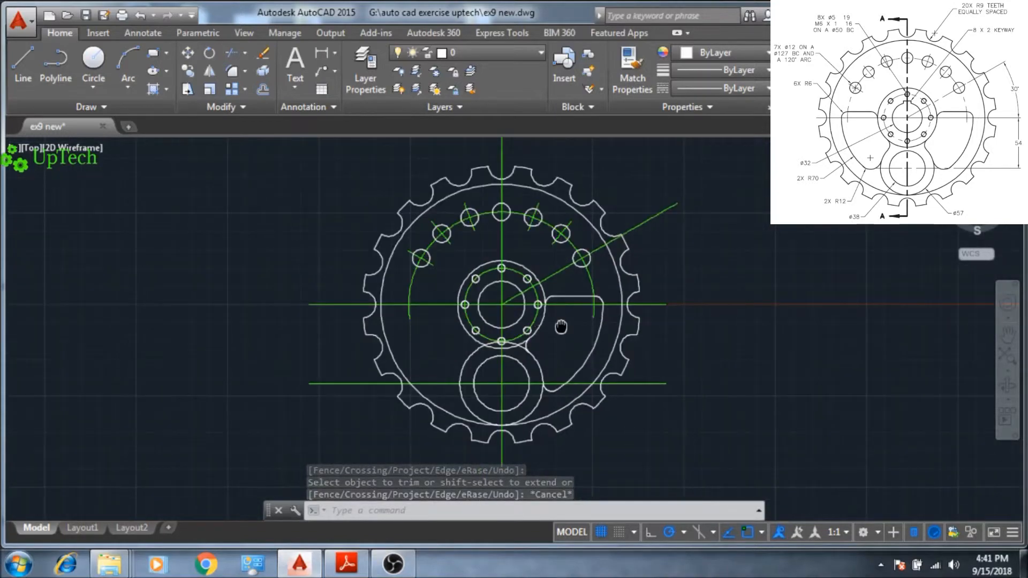
{"action": "scroll", "coordinate": [557, 325], "scroll_direction": "up", "scroll_amount": 2}
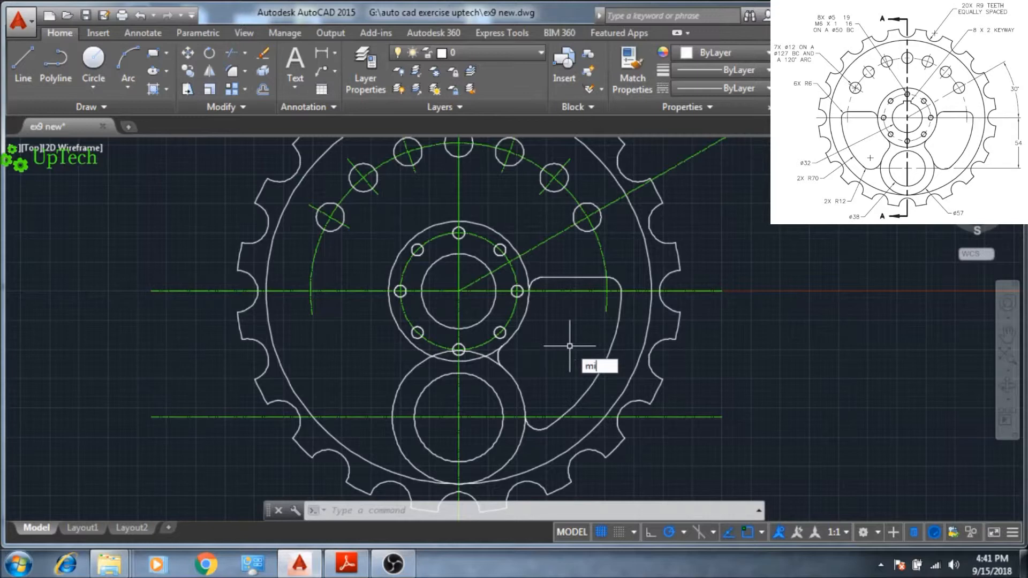
{"action": "key", "text": "Return"}
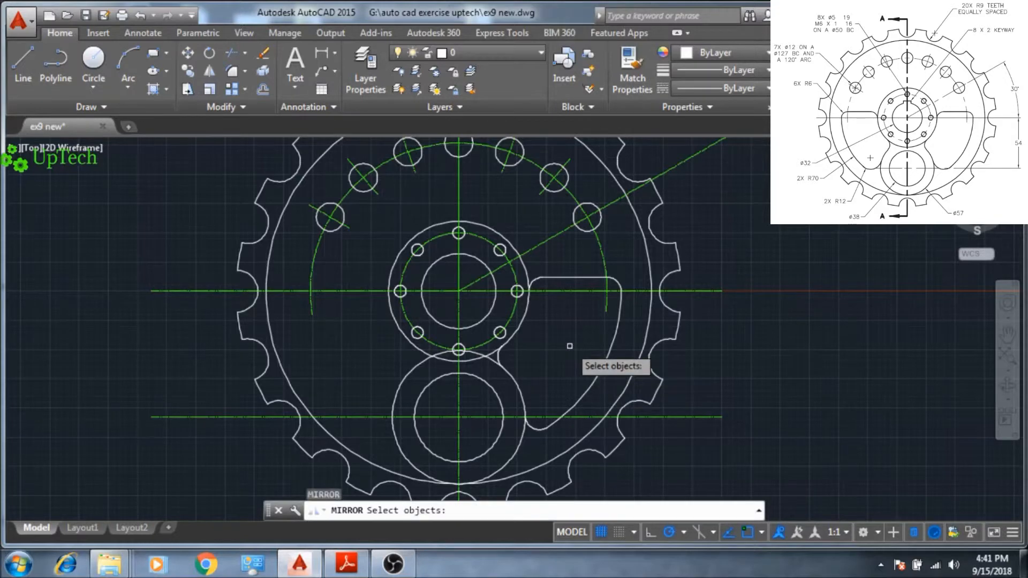
{"action": "left_click", "coordinate": [595, 381]}
{"action": "left_click", "coordinate": [619, 285]}
{"action": "left_click", "coordinate": [568, 278]}
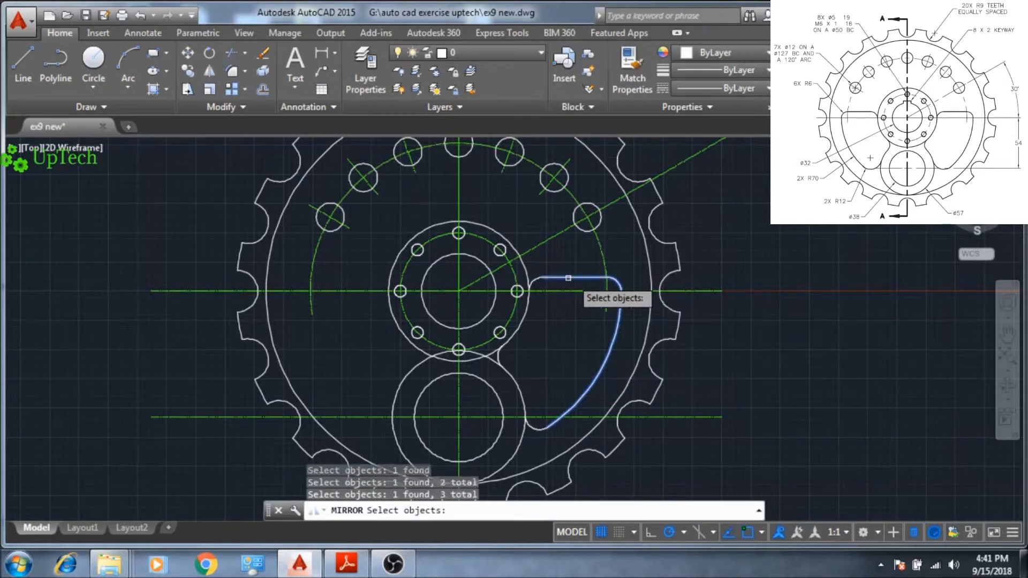
{"action": "left_click", "coordinate": [499, 357]}
{"action": "left_click", "coordinate": [533, 425]}
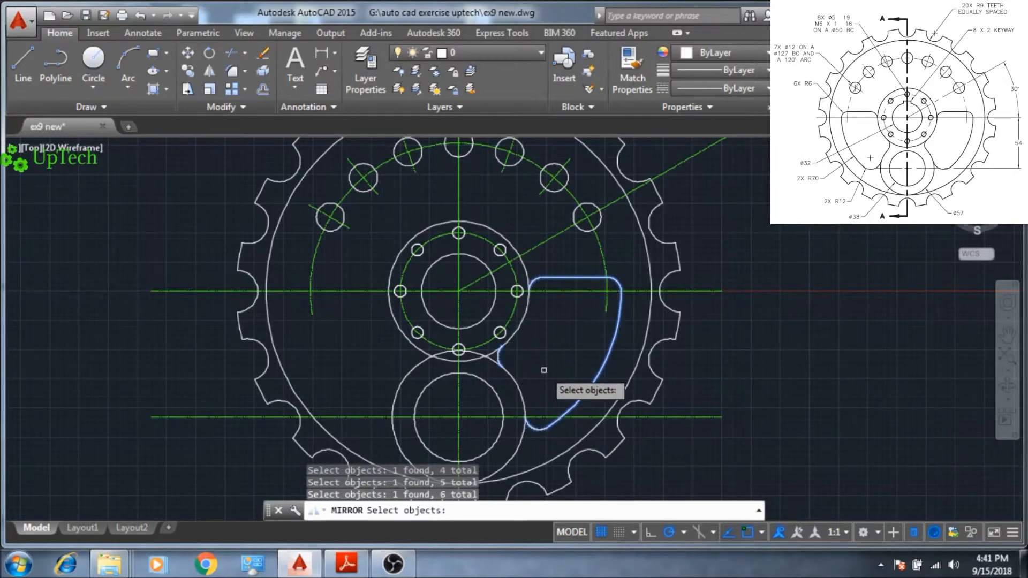
{"action": "key", "text": "Return"}
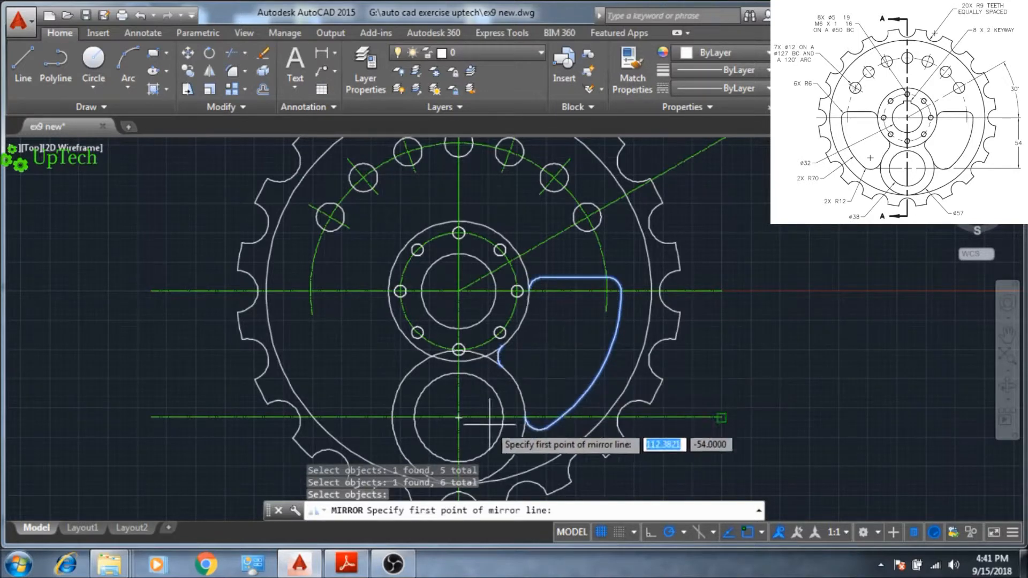
{"action": "left_click", "coordinate": [459, 417]}
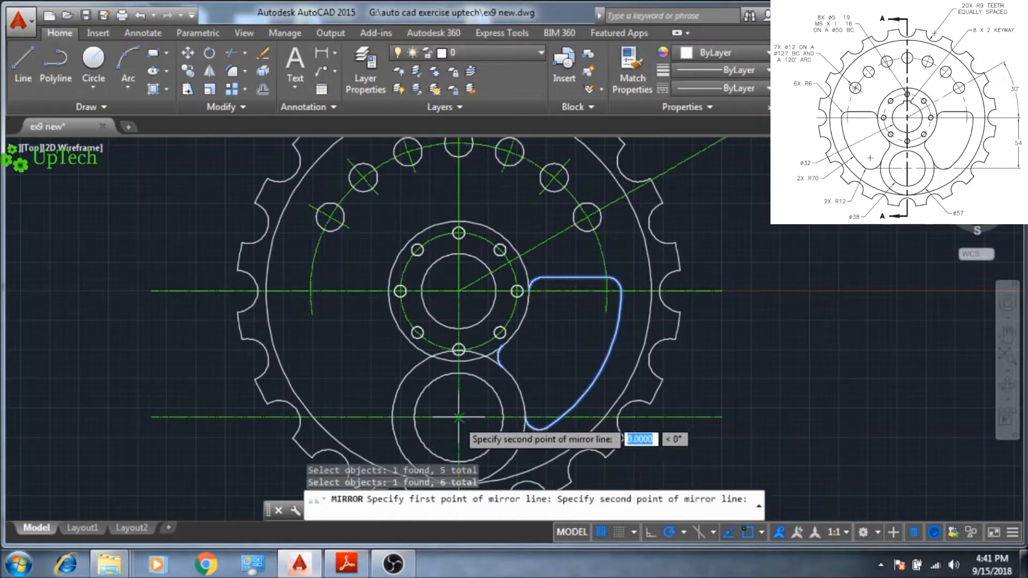
{"action": "left_click", "coordinate": [458, 291]}
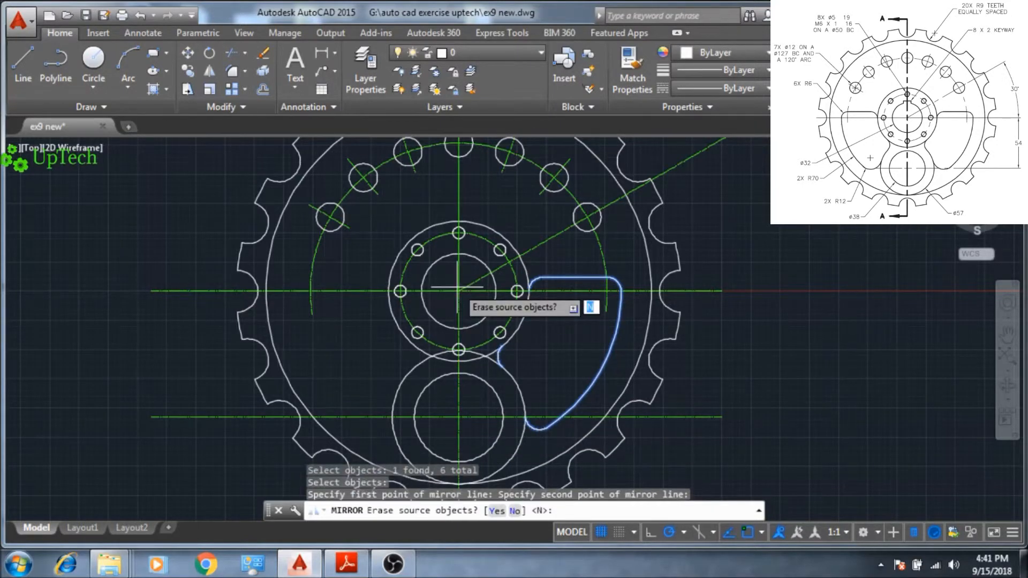
{"action": "key", "text": "Return"}
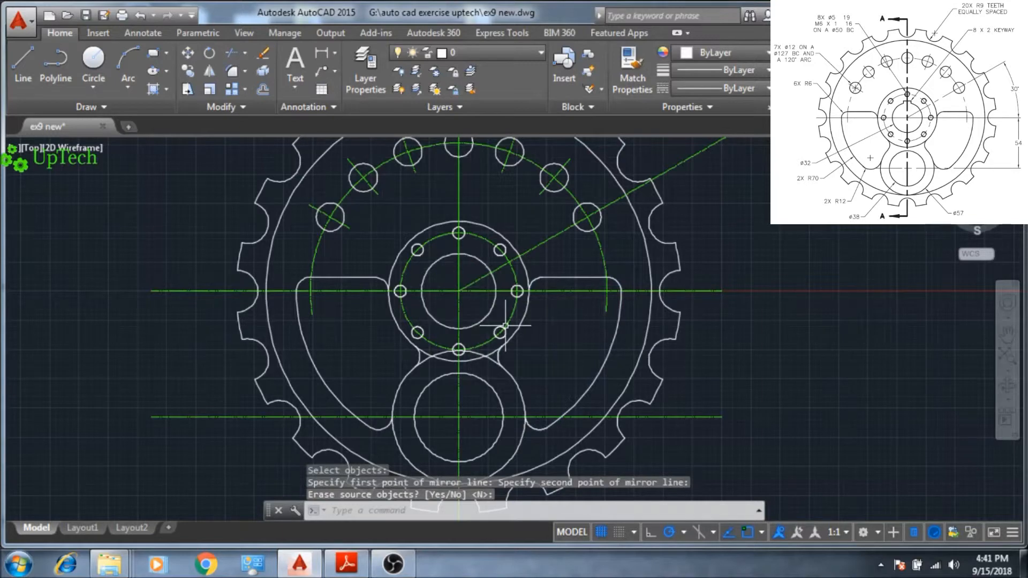
Trim away the upper arc of the lower boss's outer circle between the two fillets at the hub
{"action": "scroll", "coordinate": [528, 361], "scroll_direction": "up", "scroll_amount": 4}
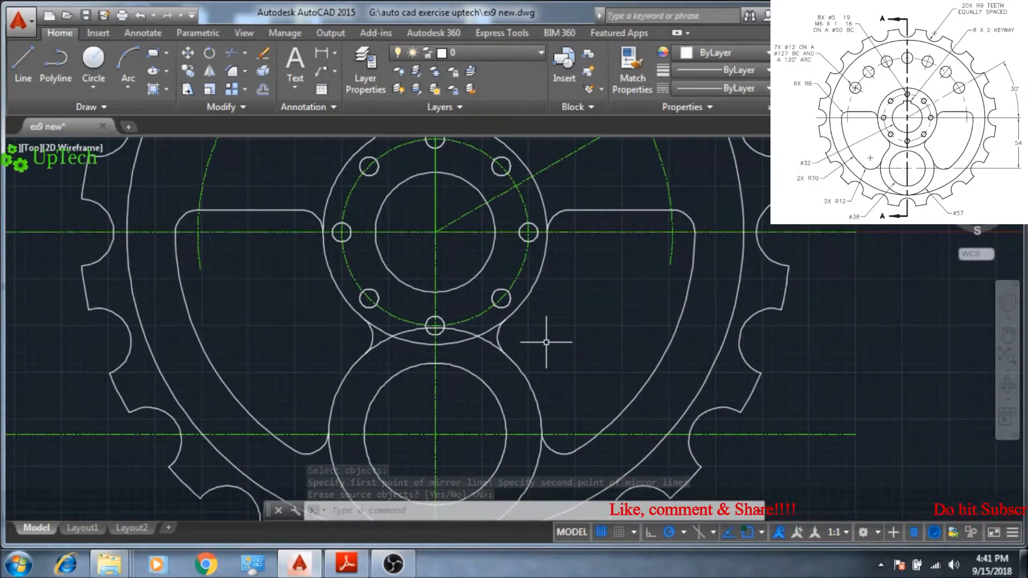
{"action": "type", "text": "TR"}
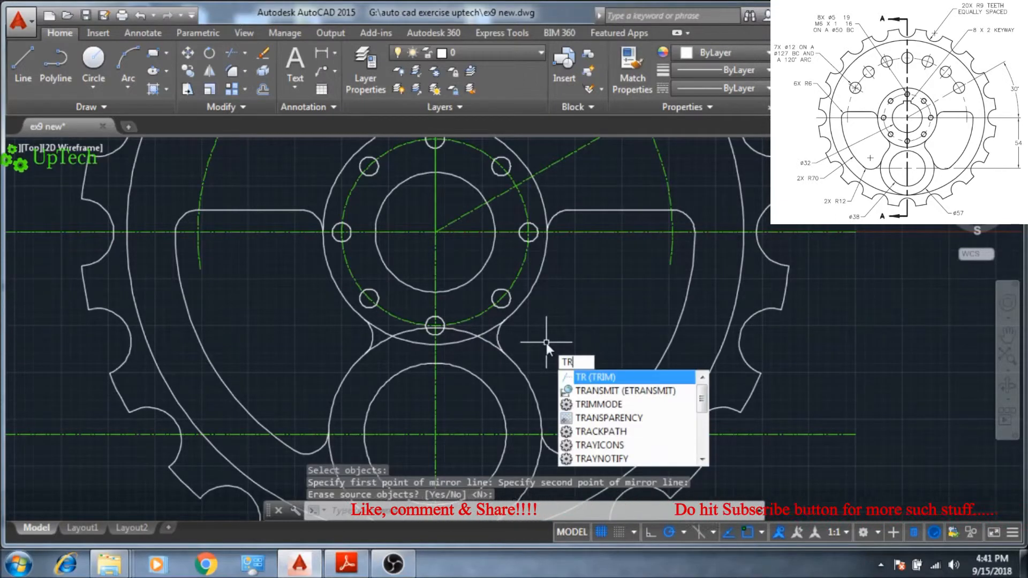
{"action": "key", "text": "Return"}
{"action": "left_click", "coordinate": [491, 346]}
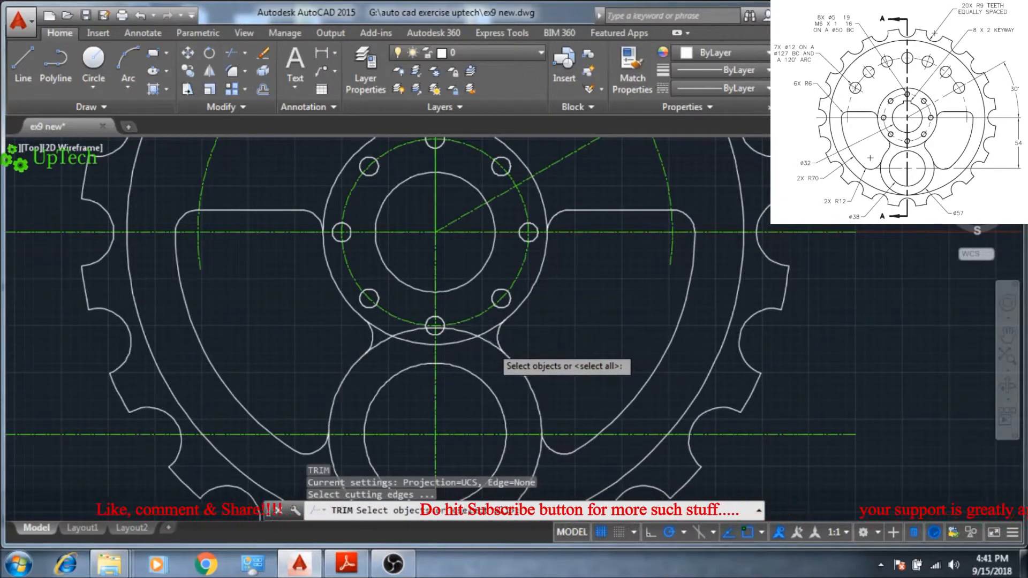
{"action": "left_click", "coordinate": [500, 334]}
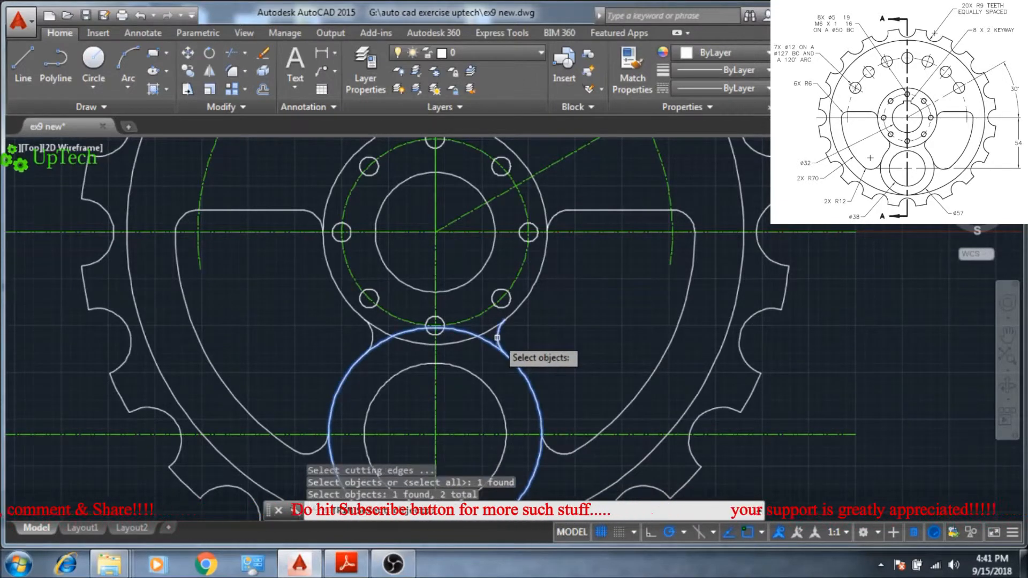
{"action": "left_click", "coordinate": [373, 335]}
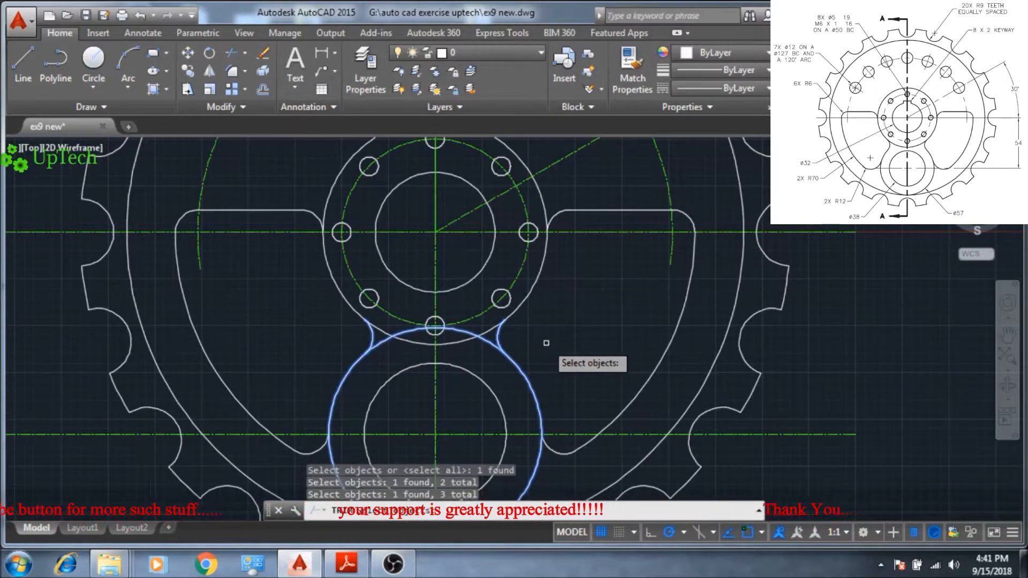
{"action": "key", "text": "Return"}
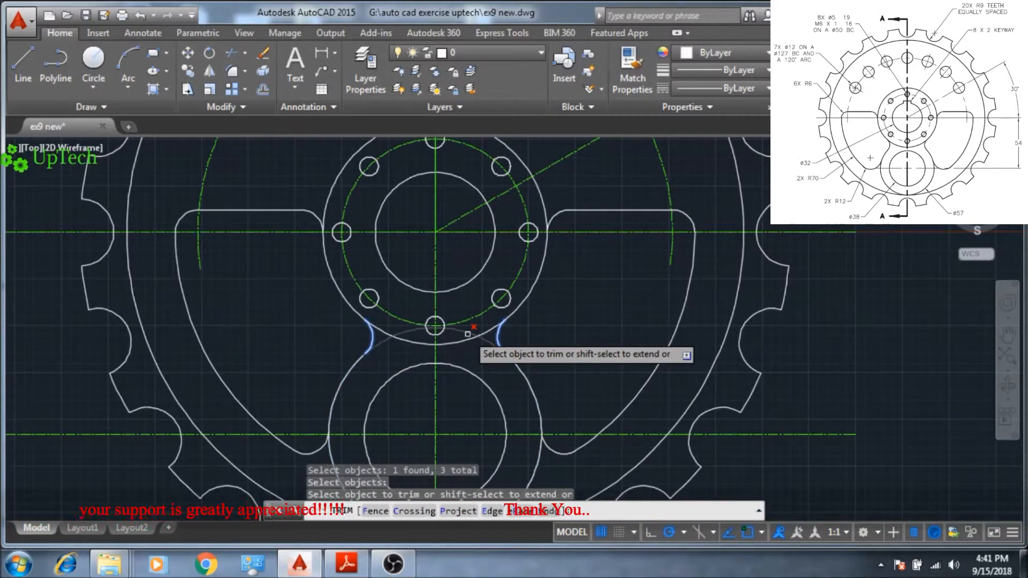
{"action": "left_click", "coordinate": [467, 335]}
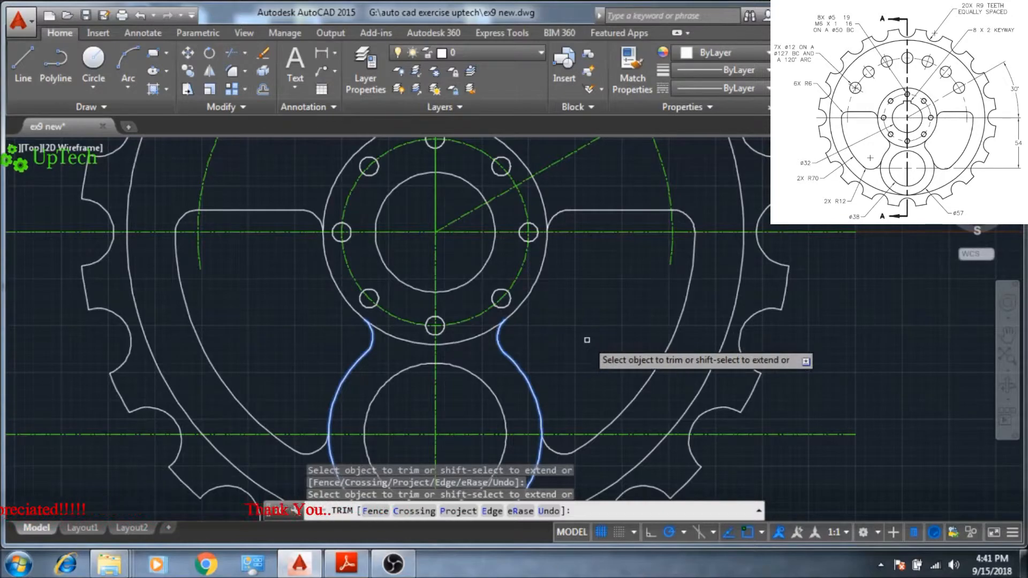
{"action": "key", "text": "Escape"}
Draw a short vertical line on the vertical centreline, crossing the top of the hub's bore circle
{"action": "scroll", "coordinate": [548, 368], "scroll_direction": "down", "scroll_amount": 4}
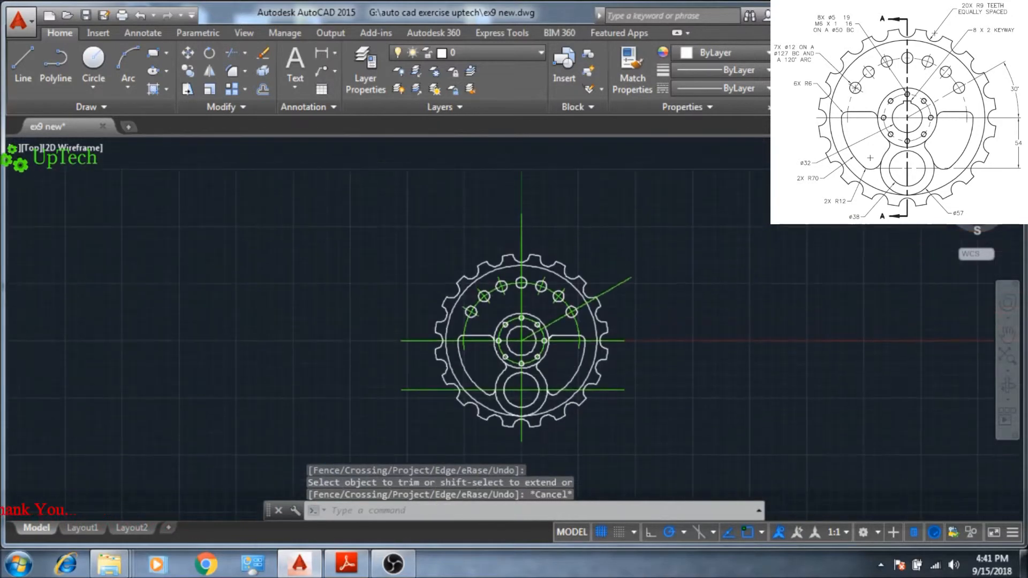
{"action": "scroll", "coordinate": [503, 316], "scroll_direction": "up", "scroll_amount": 4}
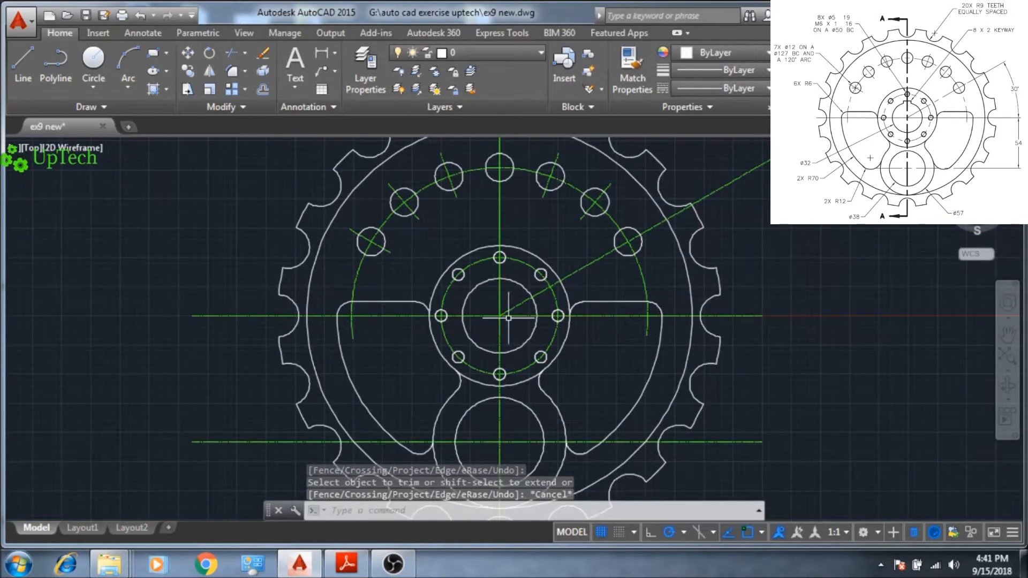
{"action": "scroll", "coordinate": [501, 306], "scroll_direction": "up", "scroll_amount": 2}
{"action": "scroll", "coordinate": [506, 322], "scroll_direction": "up", "scroll_amount": 3}
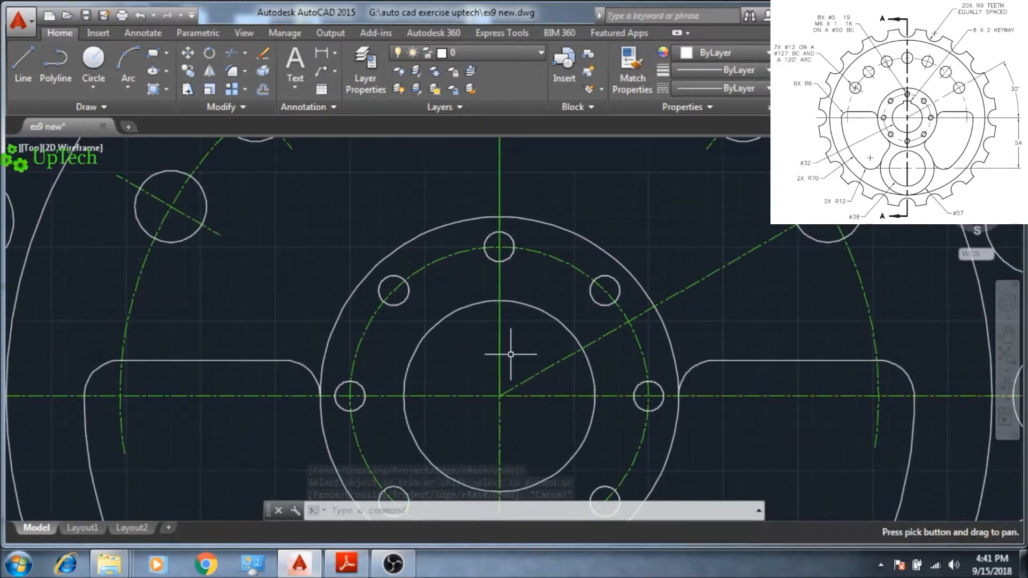
{"action": "scroll", "coordinate": [511, 348], "scroll_direction": "down", "scroll_amount": 4}
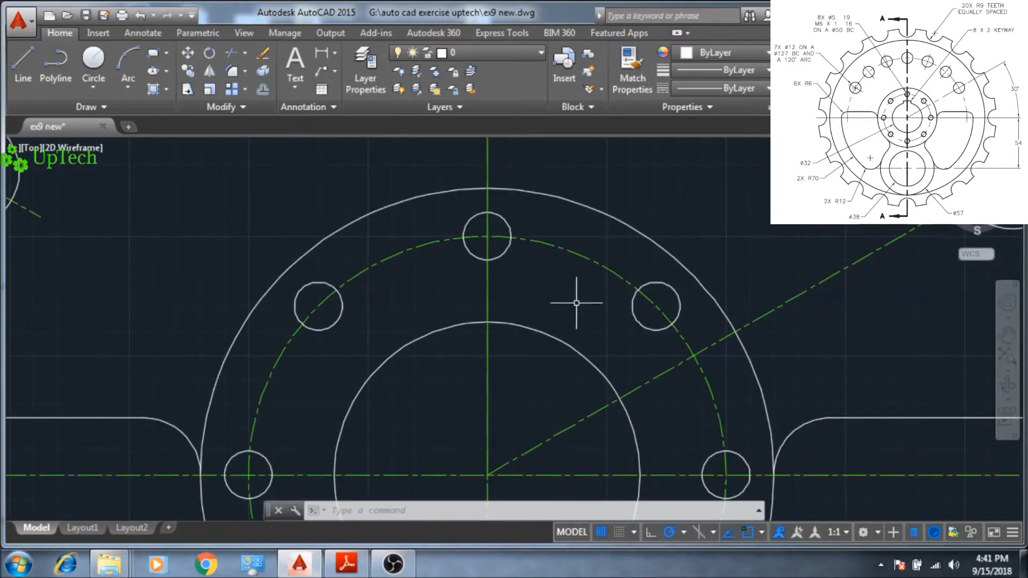
{"action": "key", "text": "Return"}
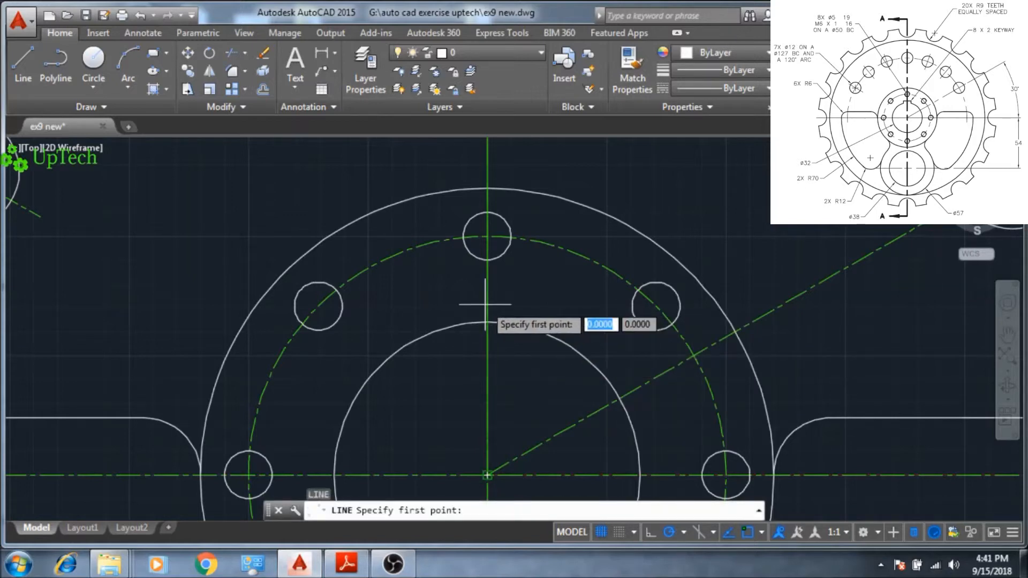
{"action": "scroll", "coordinate": [485, 343], "scroll_direction": "up", "scroll_amount": 6}
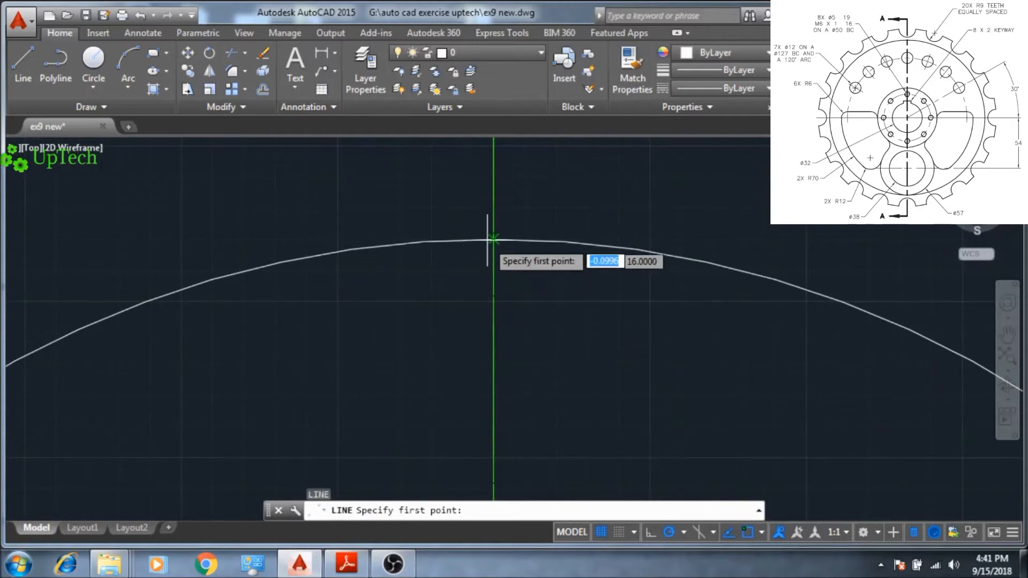
{"action": "left_click", "coordinate": [493, 297]}
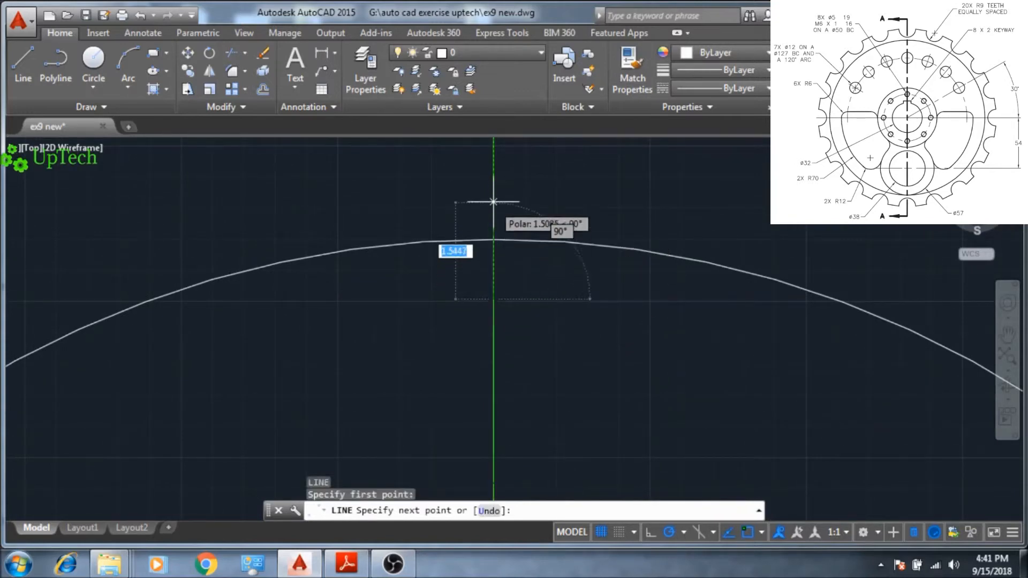
{"action": "middle_click_drag", "start_coordinate": [494, 169], "coordinate": [494, 299]}
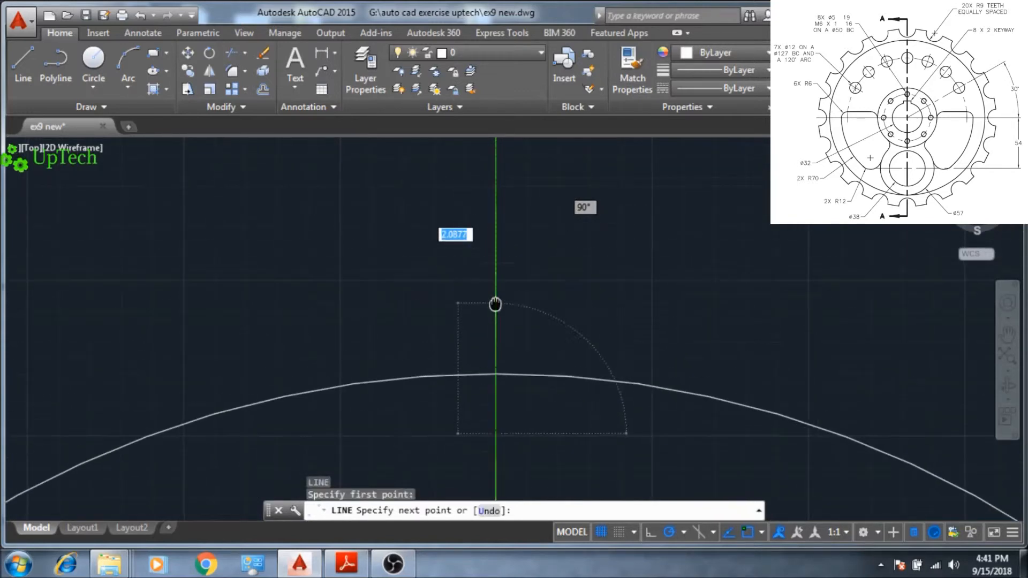
{"action": "scroll", "coordinate": [490, 214], "scroll_direction": "down", "scroll_amount": 5}
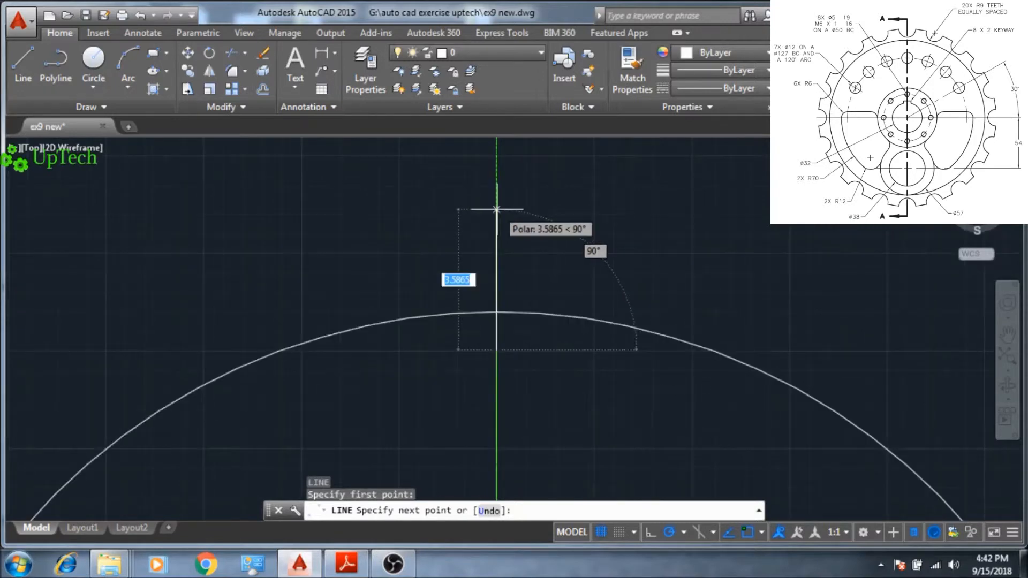
{"action": "middle_click_drag", "start_coordinate": [497, 222], "coordinate": [497, 350]}
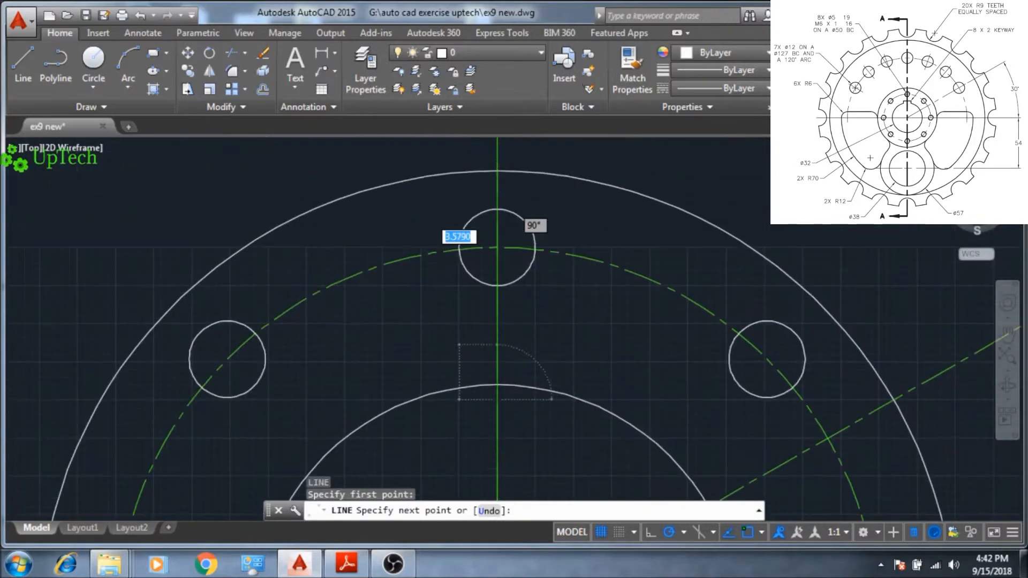
{"action": "left_click", "coordinate": [504, 331]}
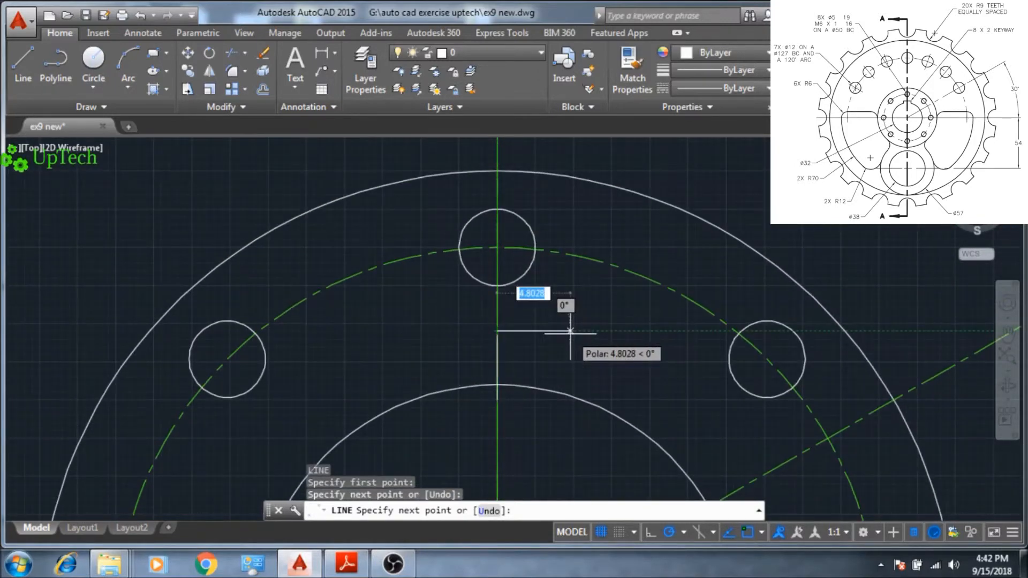
{"action": "key", "text": "Return"}
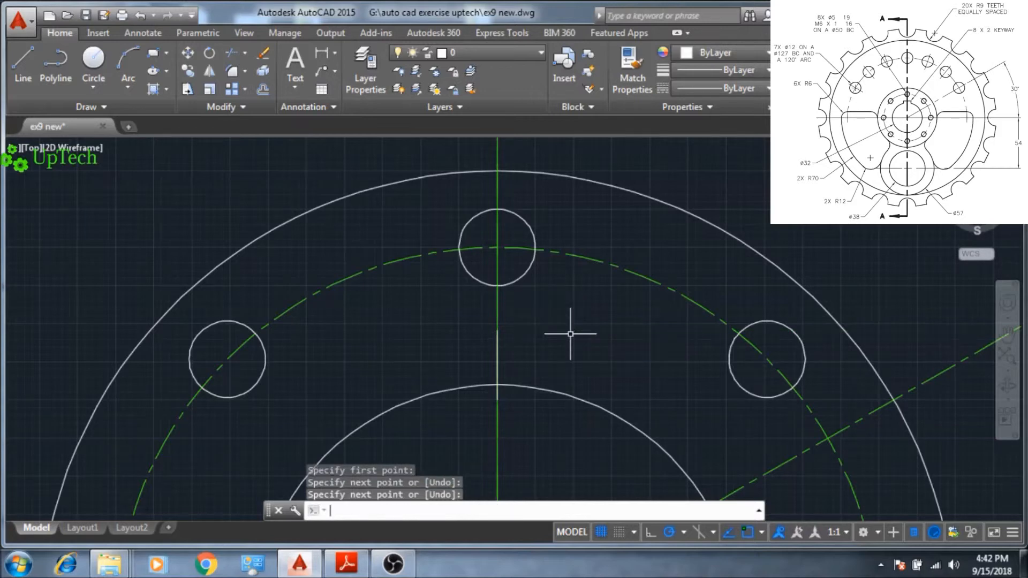
Offset the short vertical line by 4 to both sides to form the keyway's side lines
{"action": "type", "text": "o"}
{"action": "key", "text": "Return"}
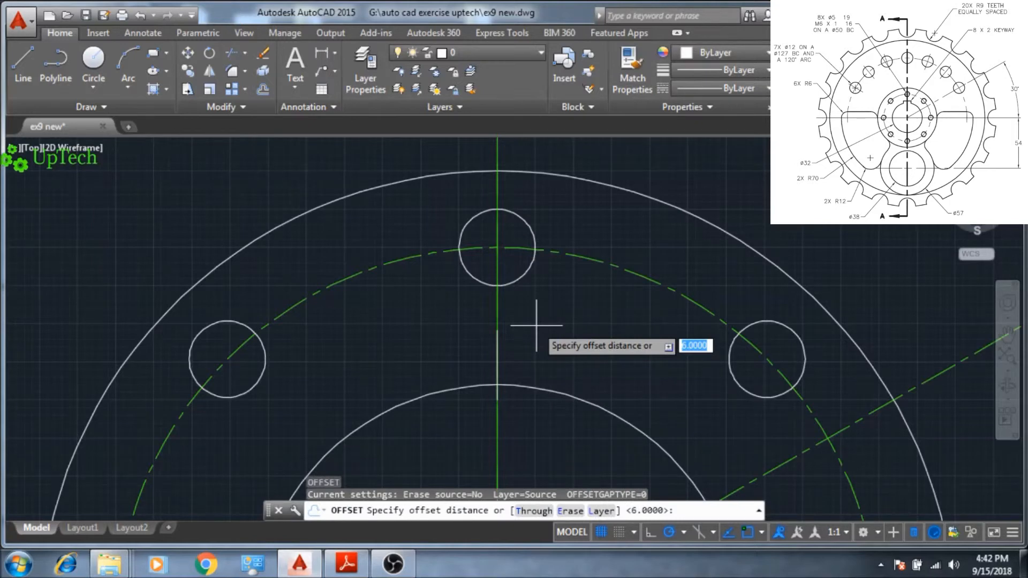
{"action": "key", "text": "Return"}
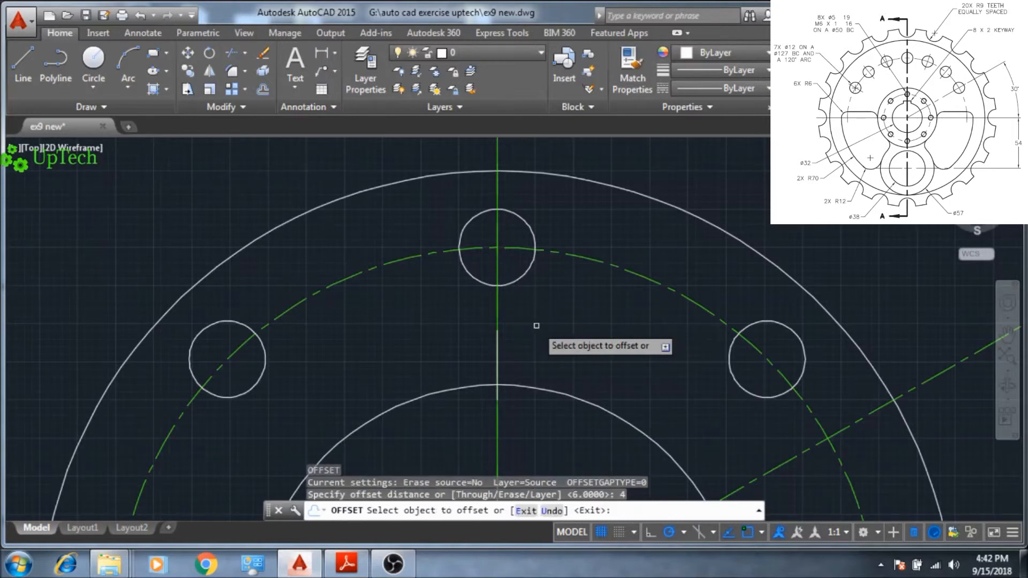
{"action": "left_click", "coordinate": [497, 349]}
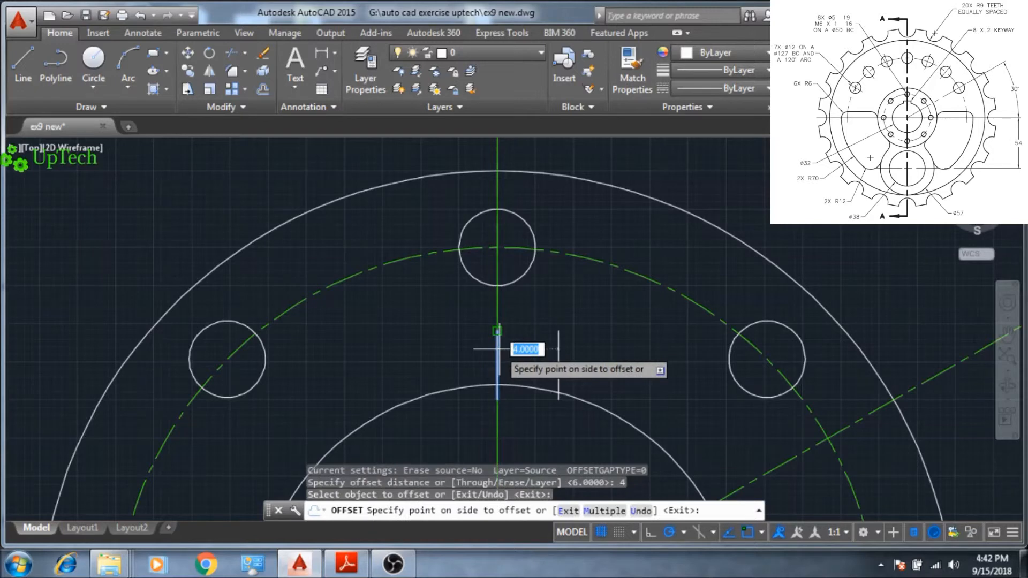
{"action": "left_click", "coordinate": [557, 349]}
{"action": "left_click", "coordinate": [497, 351]}
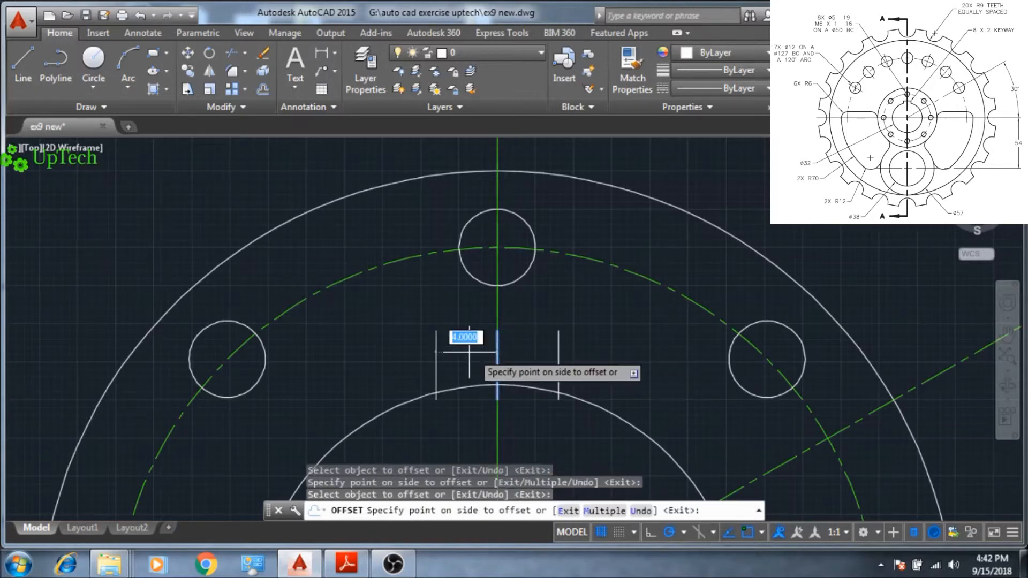
{"action": "left_click", "coordinate": [404, 351]}
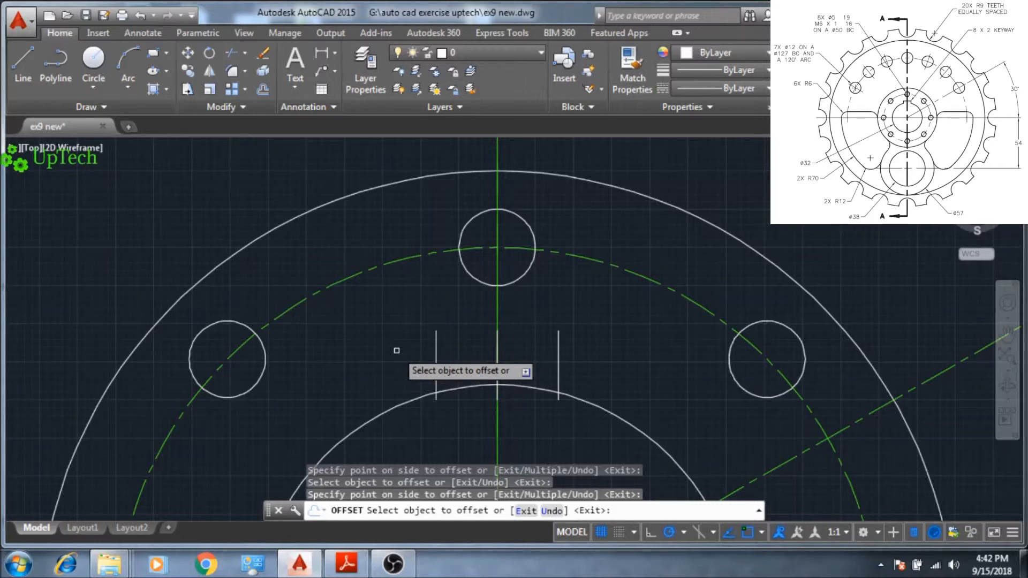
{"action": "key", "text": "Escape"}
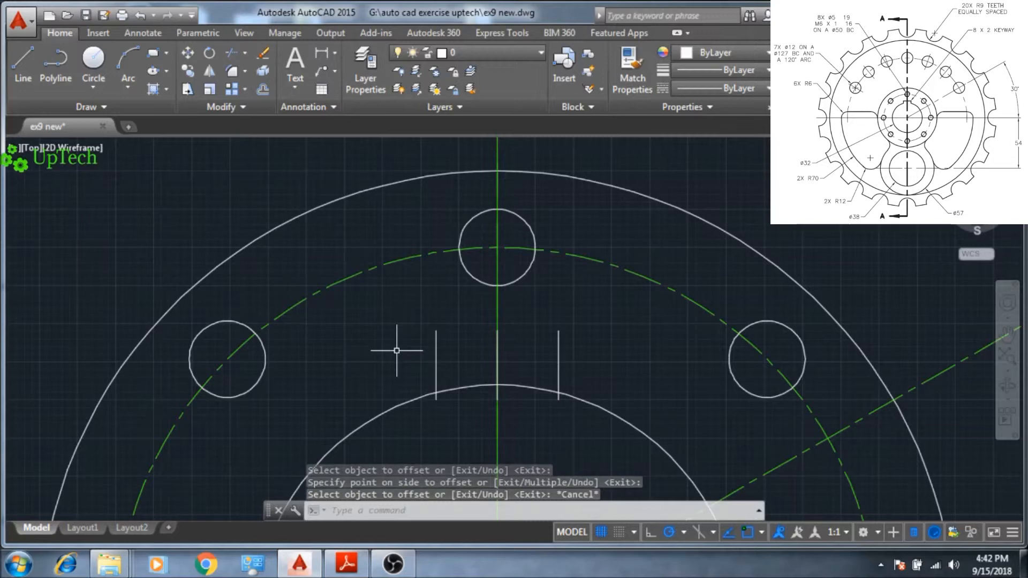
Draw the keyway's horizontal top line between its side lines, starting 2 above the right side line's intersection with the bore circle
{"action": "type", "text": "l"}
{"action": "key", "text": "Return"}
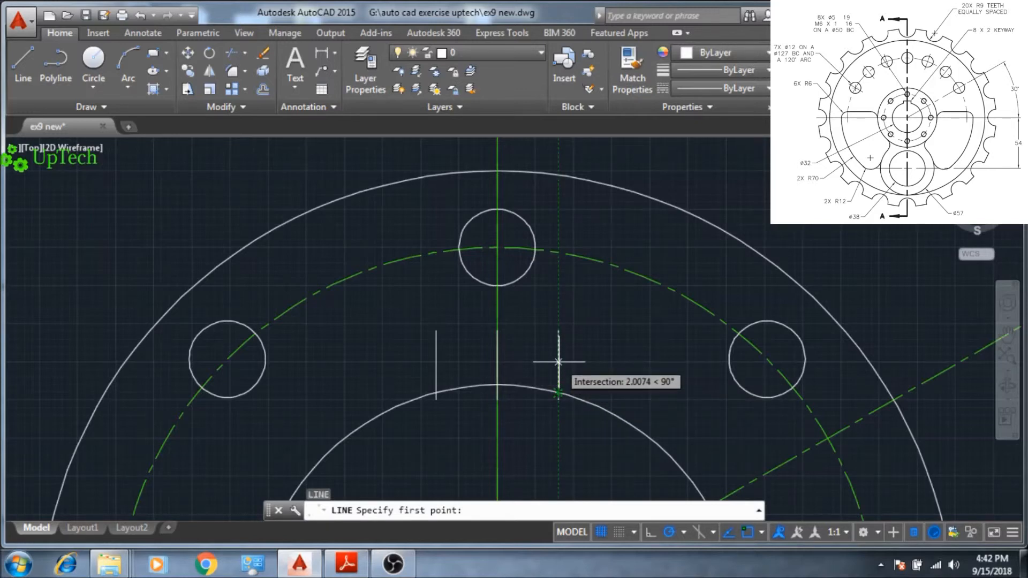
{"action": "type", "text": "2"}
{"action": "key", "text": "Return"}
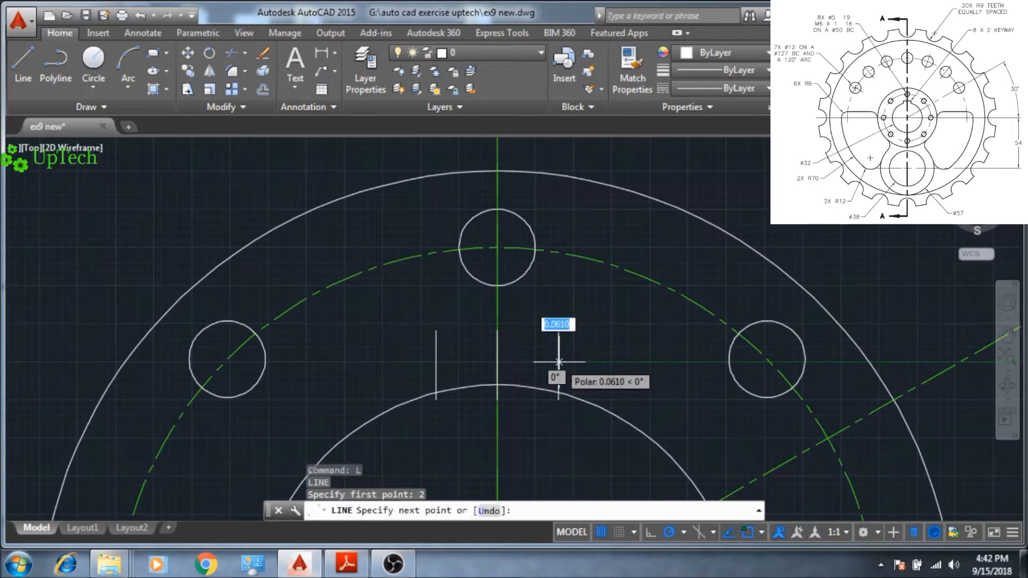
{"action": "left_click", "coordinate": [436, 362]}
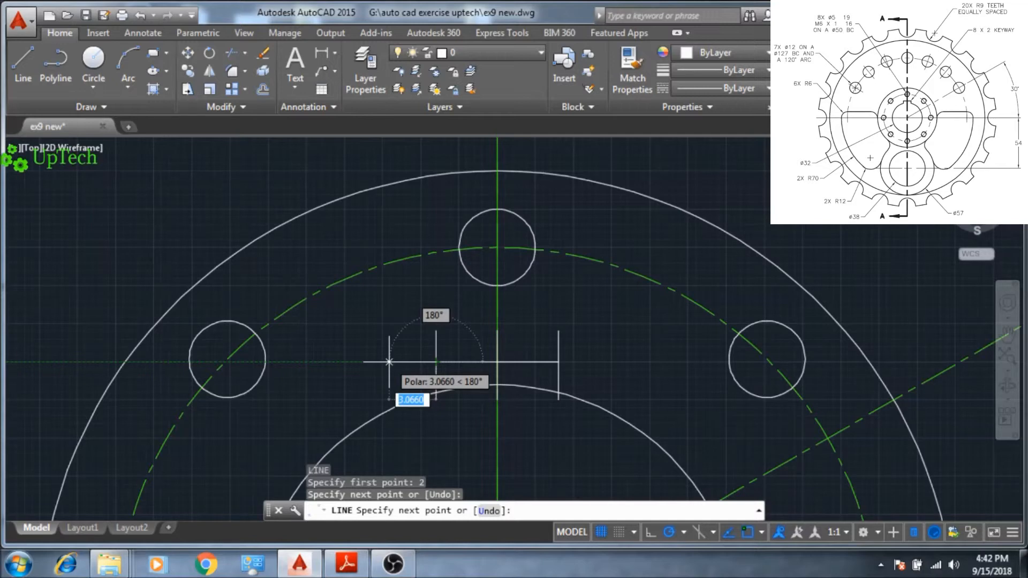
{"action": "key", "text": "Escape"}
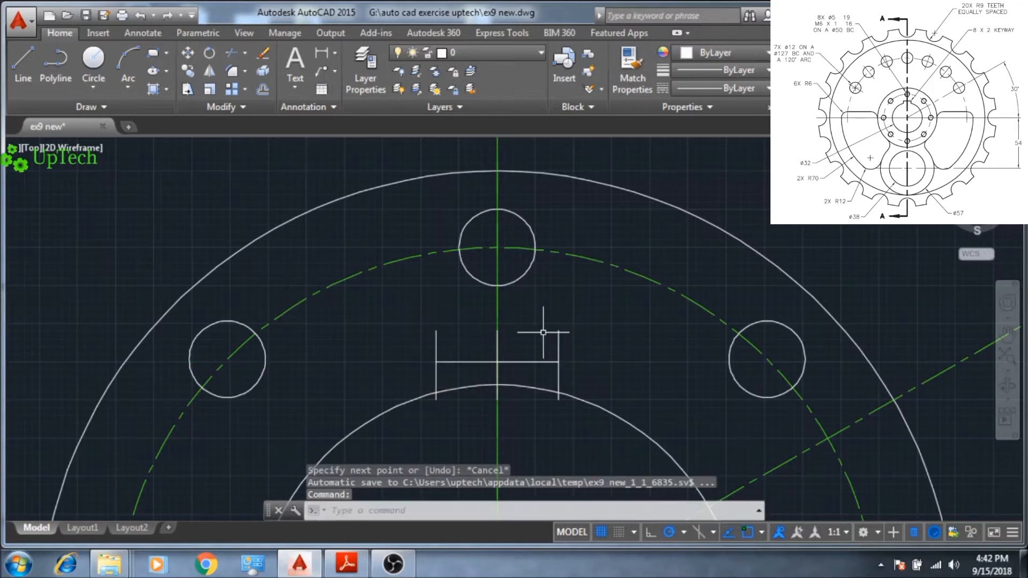
Erase the short vertical construction line in the middle of the keyway
{"action": "type", "text": "e"}
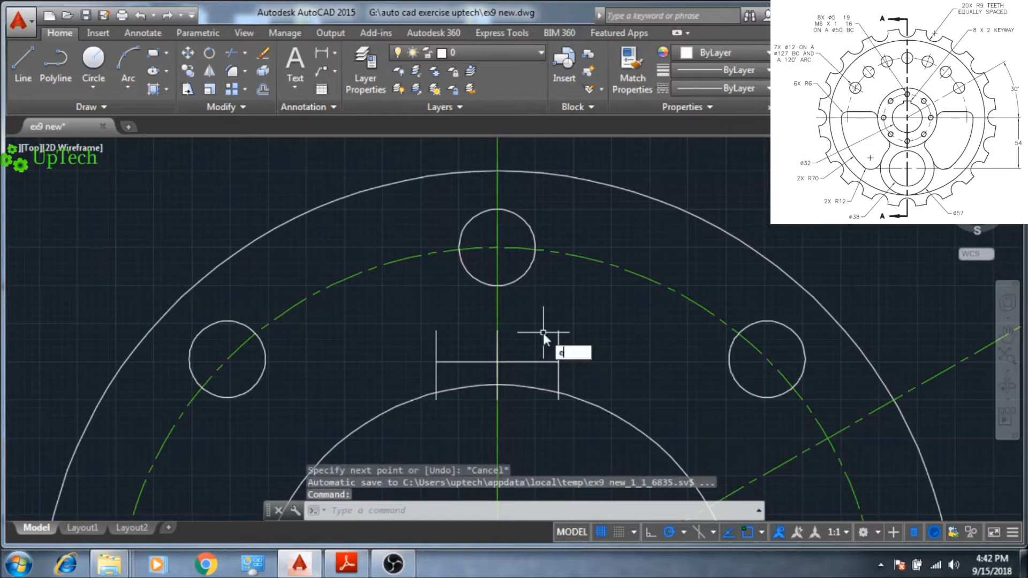
{"action": "key", "text": "Return"}
{"action": "left_click", "coordinate": [498, 362]}
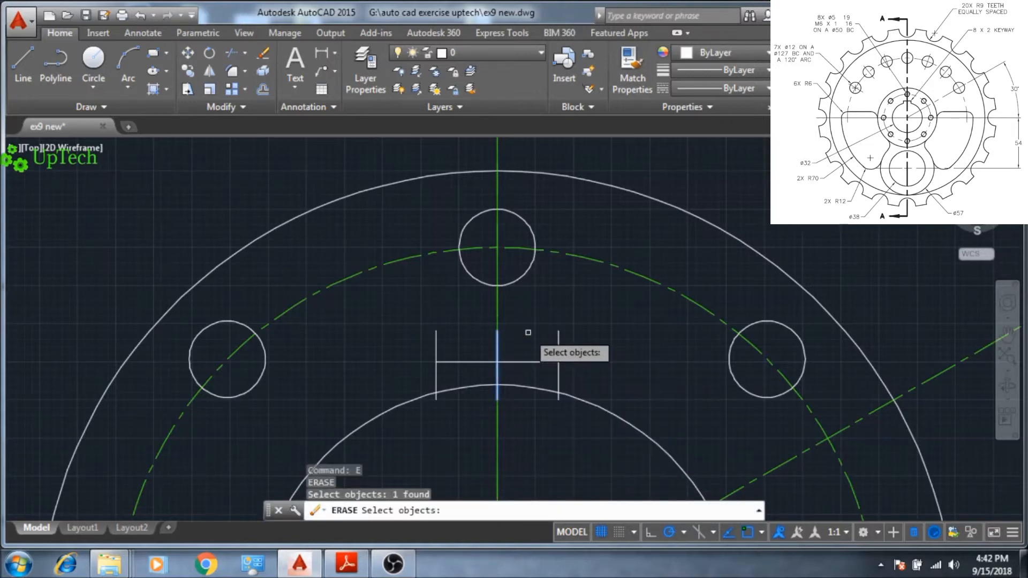
{"action": "key", "text": "Return"}
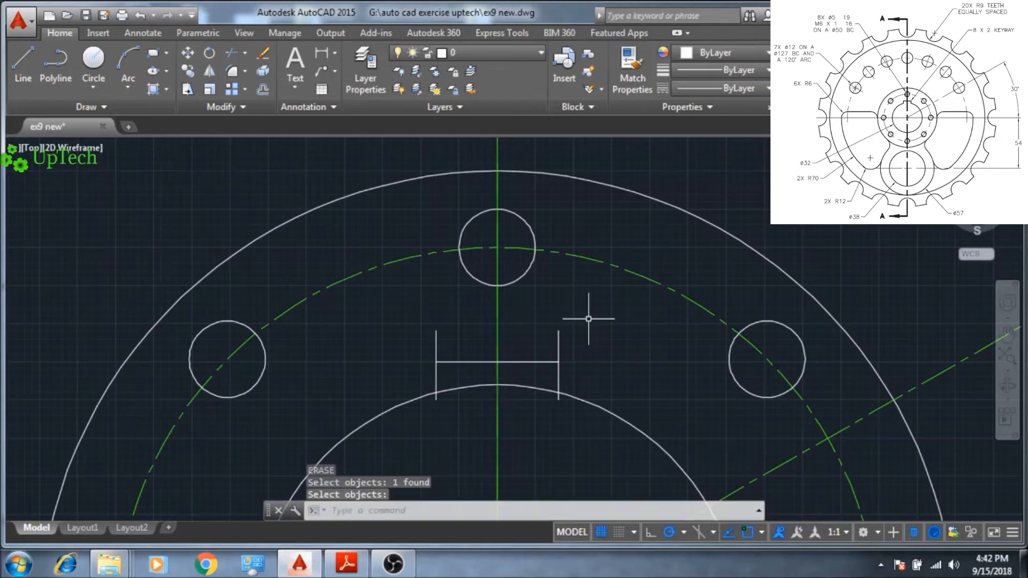
Trim the keyway's side lines beyond its top line and the bore circle, and remove the bore arc between them
{"action": "key", "text": "Return"}
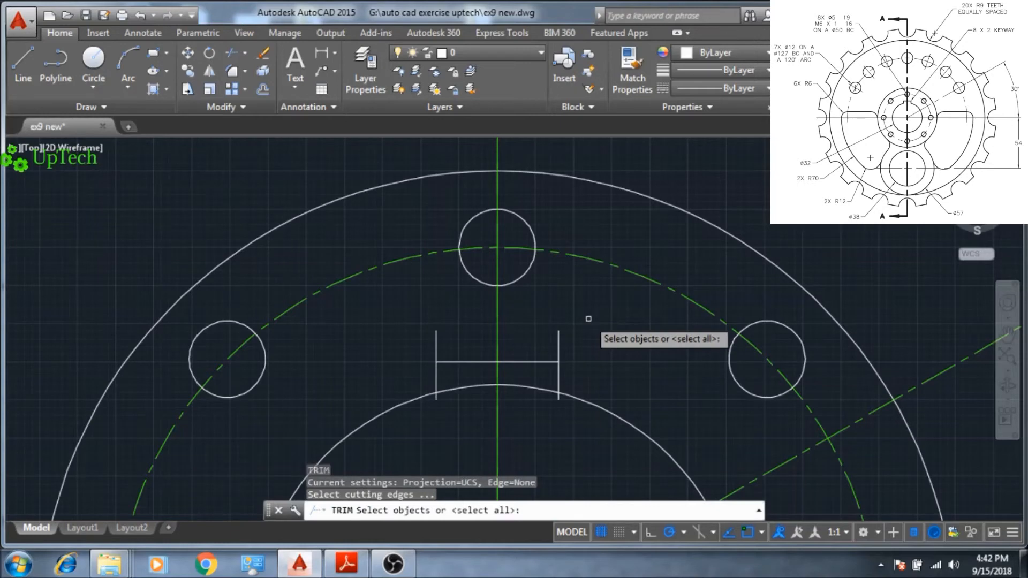
{"action": "key", "text": "Return"}
{"action": "left_click", "coordinate": [560, 342]}
{"action": "left_click", "coordinate": [437, 343]}
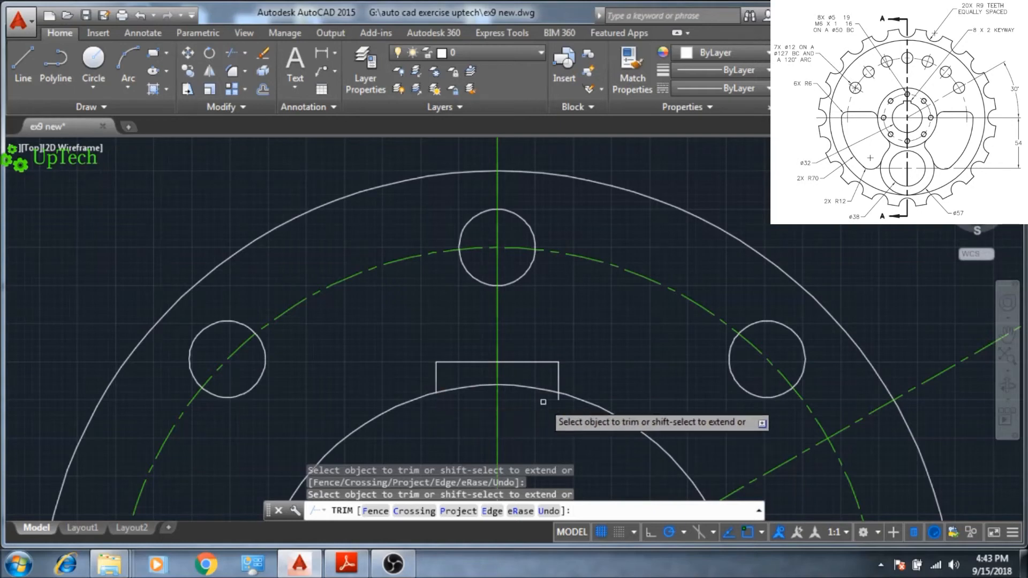
{"action": "left_click", "coordinate": [532, 391]}
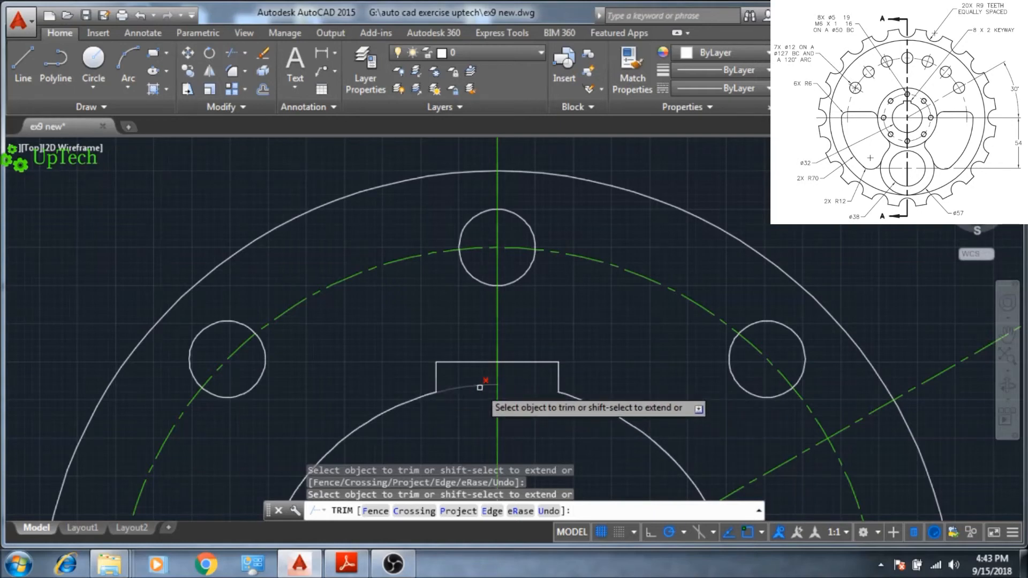
{"action": "key", "text": "Escape"}
Examine the toothed wheel drawing as a whole and the hub area with its keyway and bolt holes up close
{"action": "scroll", "coordinate": [474, 404], "scroll_direction": "down", "scroll_amount": 5}
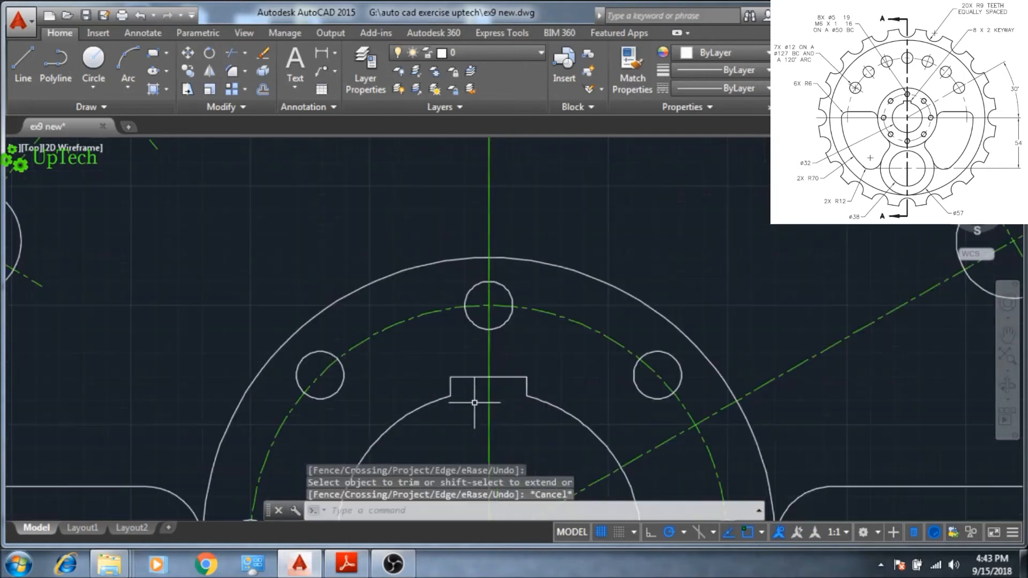
{"action": "scroll", "coordinate": [474, 403], "scroll_direction": "down", "scroll_amount": 4}
{"action": "middle_click_drag", "start_coordinate": [474, 403], "coordinate": [473, 302]}
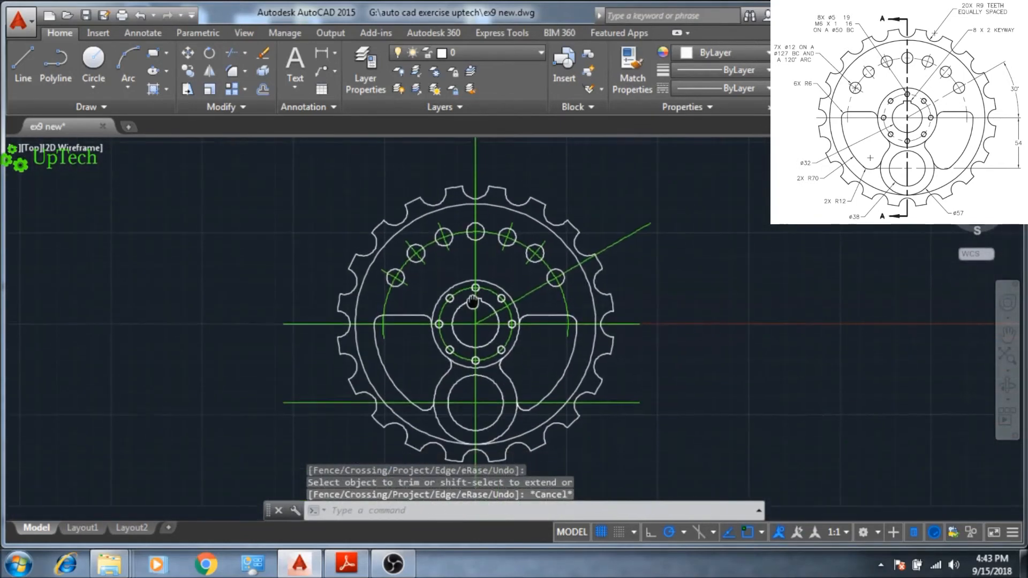
{"action": "middle_click_drag", "start_coordinate": [462, 342], "coordinate": [489, 335]}
{"action": "scroll", "coordinate": [507, 310], "scroll_direction": "up", "scroll_amount": 4}
{"action": "scroll", "coordinate": [507, 310], "scroll_direction": "down", "scroll_amount": 4}
{"action": "scroll", "coordinate": [500, 313], "scroll_direction": "up", "scroll_amount": 10}
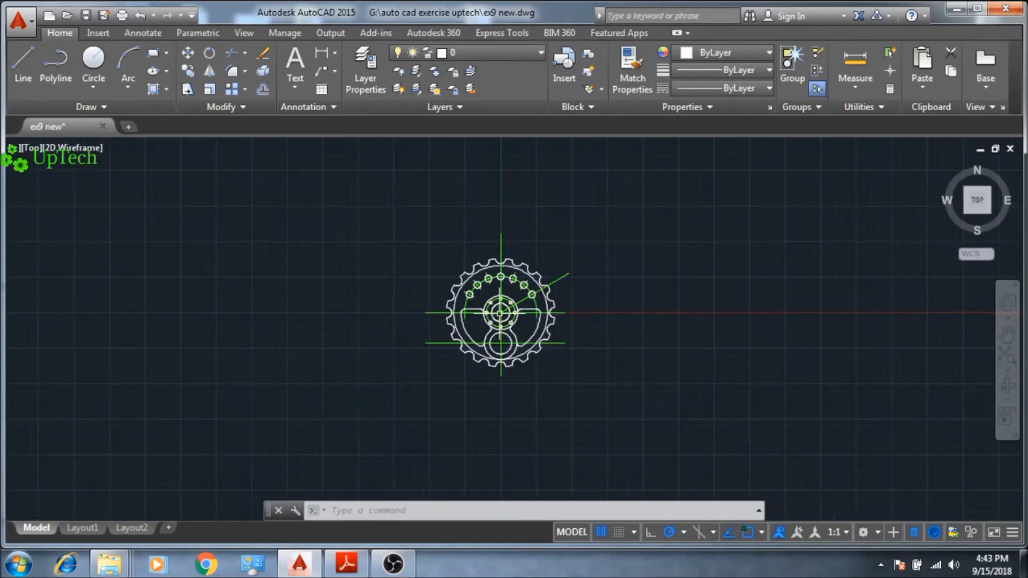
{"action": "scroll", "coordinate": [499, 313], "scroll_direction": "down", "scroll_amount": 10}
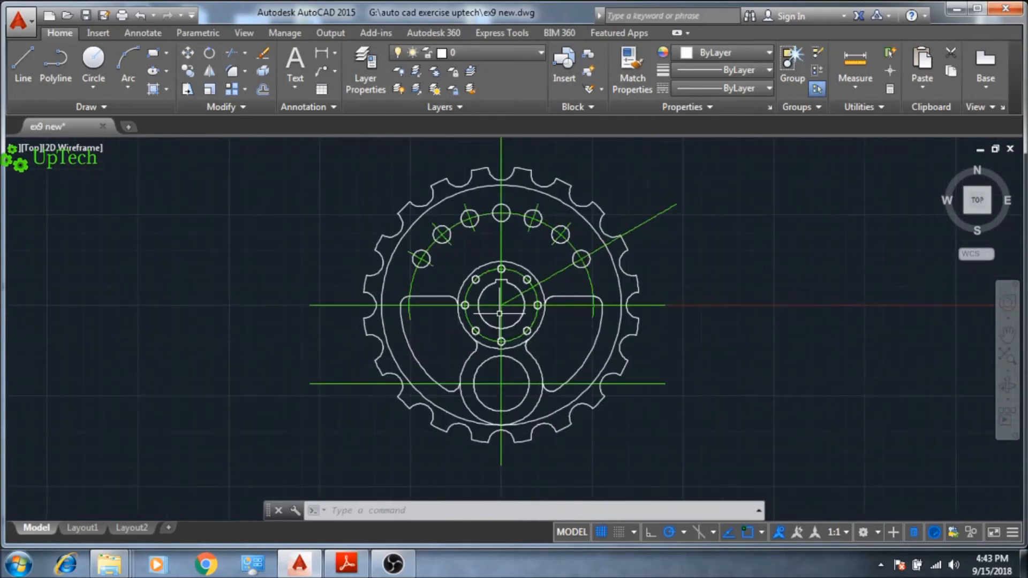
{"action": "scroll", "coordinate": [500, 313], "scroll_direction": "up", "scroll_amount": 10}
{"action": "scroll", "coordinate": [491, 300], "scroll_direction": "down", "scroll_amount": 8}
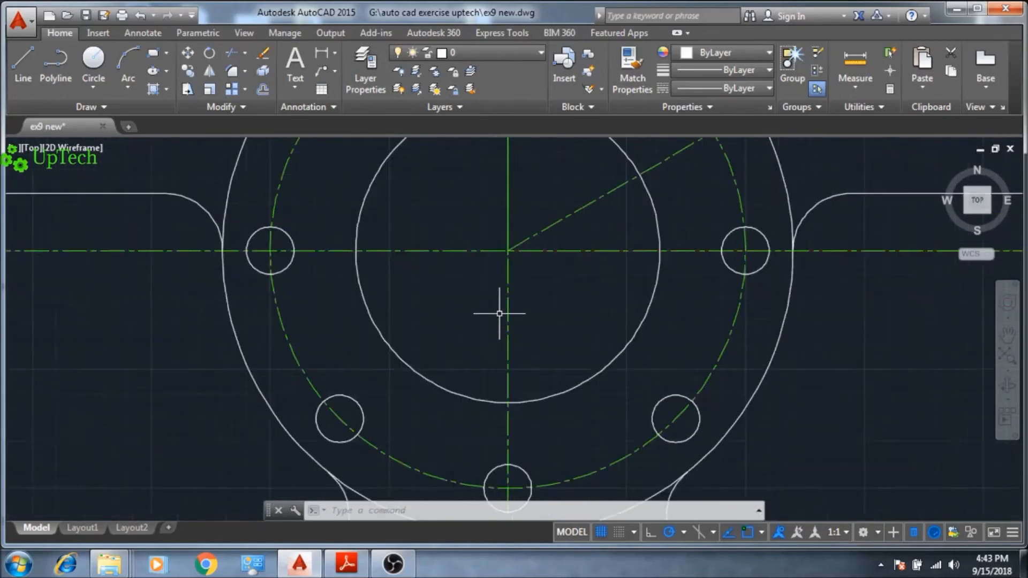
{"action": "scroll", "coordinate": [491, 300], "scroll_direction": "up", "scroll_amount": 6}
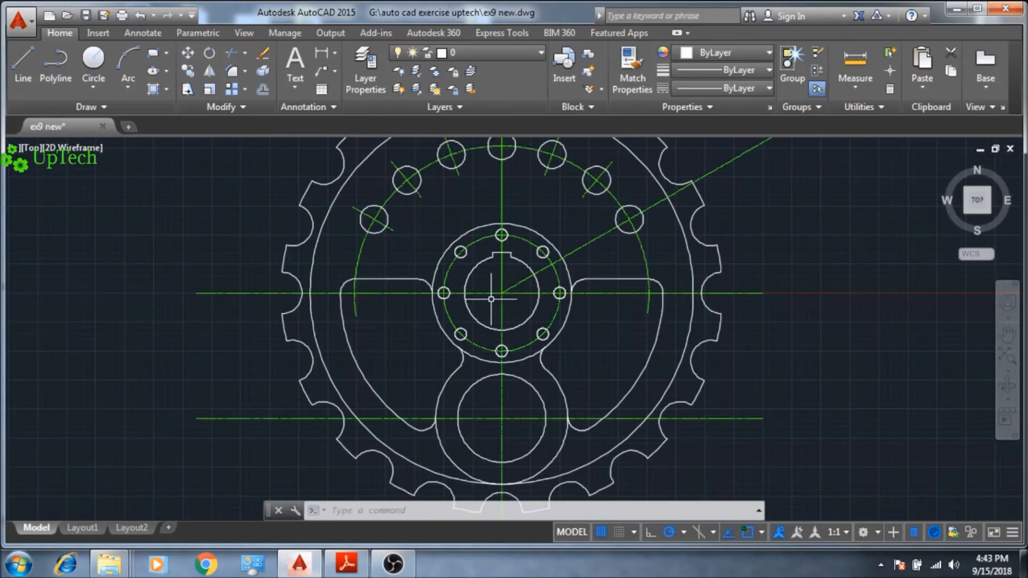
{"action": "scroll", "coordinate": [490, 300], "scroll_direction": "down", "scroll_amount": 2}
{"action": "mouse_move", "coordinate": [491, 299]}
{"action": "middle_mouse_down"}
{"action": "mouse_move", "coordinate": [533, 341]}
{"action": "mouse_move", "coordinate": [591, 336]}
{"action": "mouse_move", "coordinate": [414, 323]}
{"action": "mouse_move", "coordinate": [562, 322]}
{"action": "middle_mouse_up"}
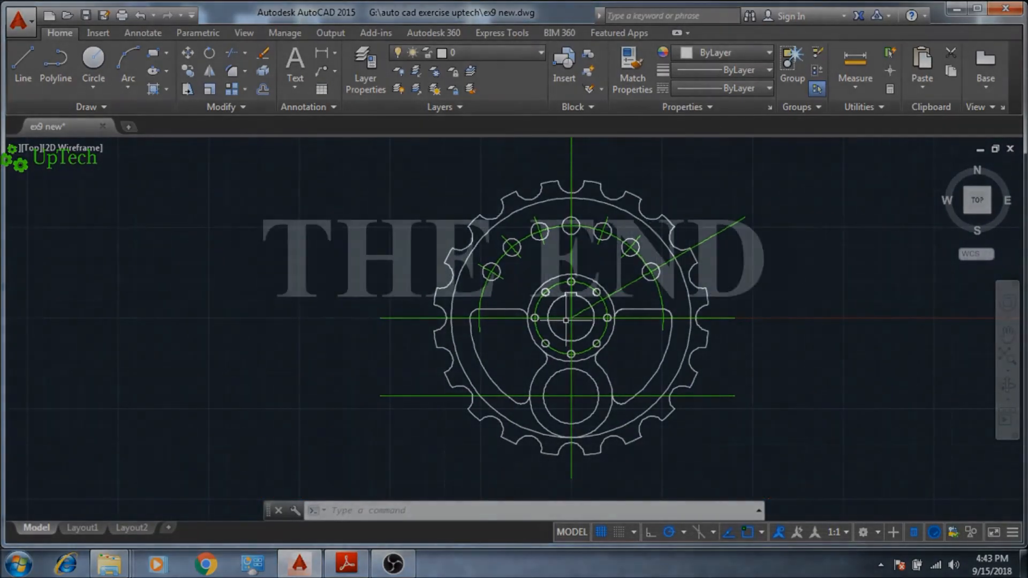